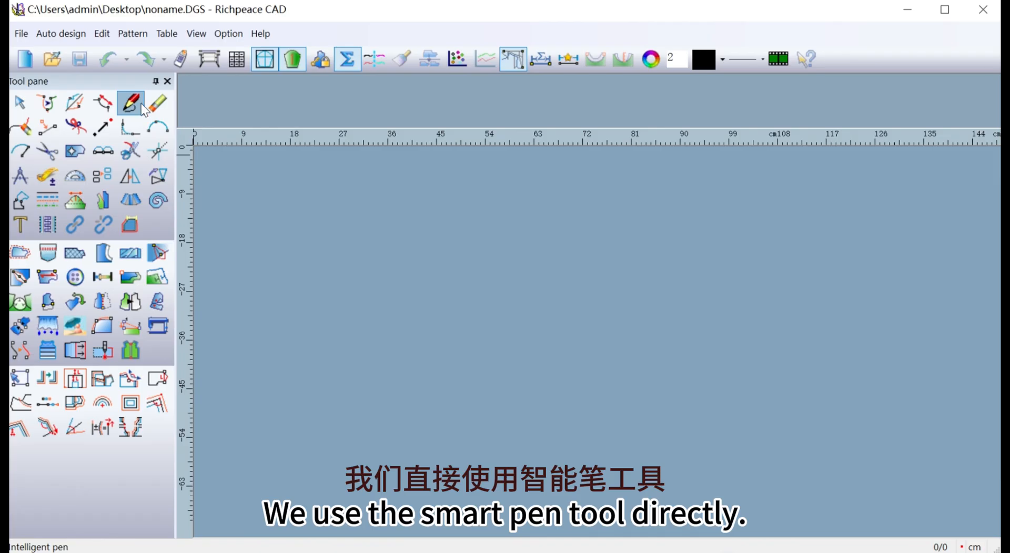
Draw a rectangle 40 cm wide and 62 cm long on the drafting area.
{"action": "mouse_move", "coordinate": [357, 207]}
{"action": "left_mouse_down"}
{"action": "mouse_move", "coordinate": [535, 375]}
{"action": "mouse_move", "coordinate": [526, 485]}
{"action": "mouse_move", "coordinate": [562, 500]}
{"action": "left_mouse_up"}
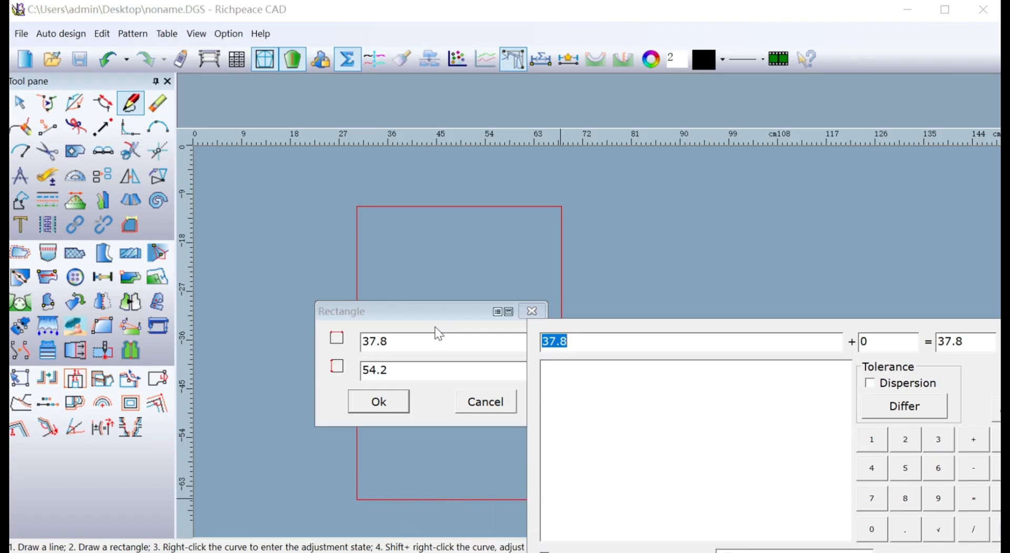
{"action": "type", "text": "4"}
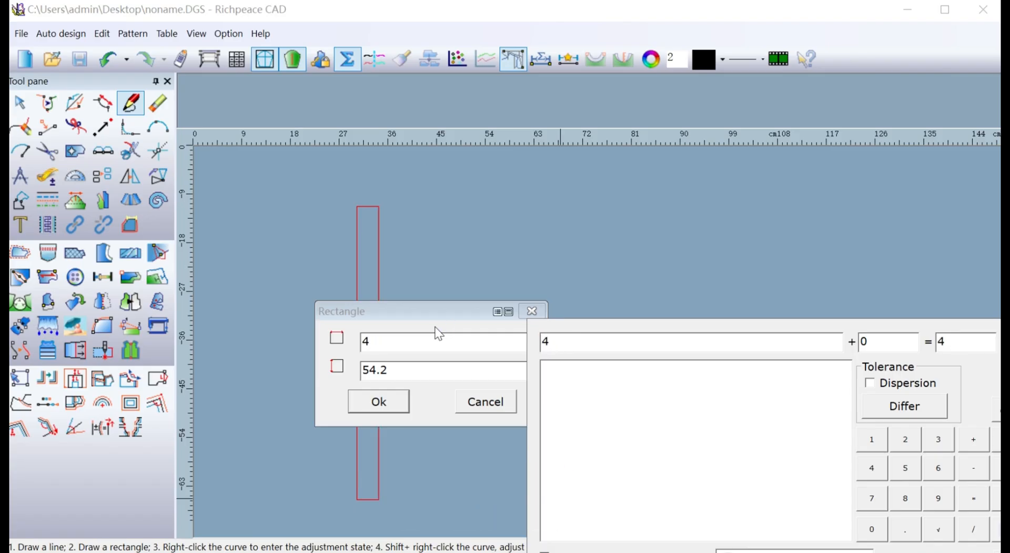
{"action": "type", "text": "0"}
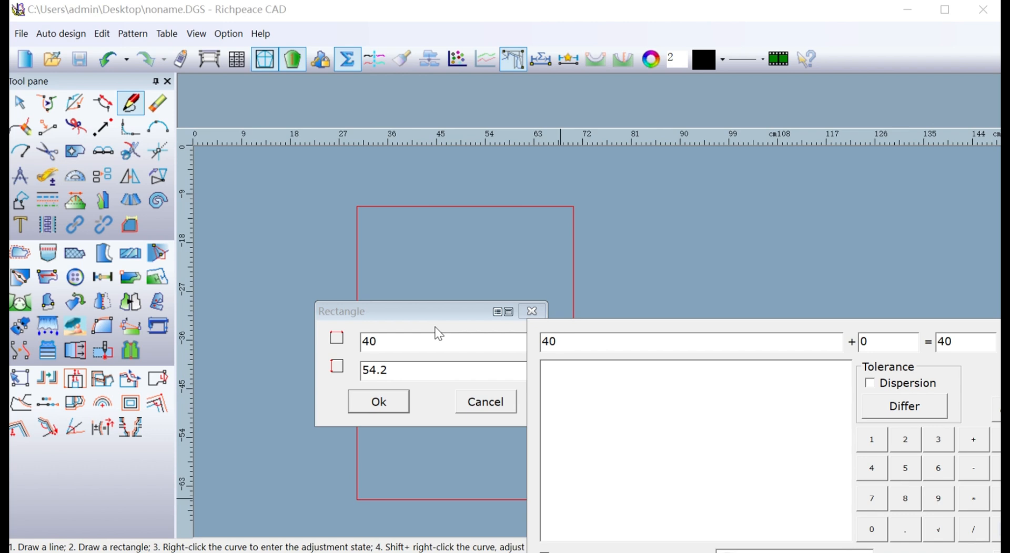
{"action": "left_click", "coordinate": [417, 367]}
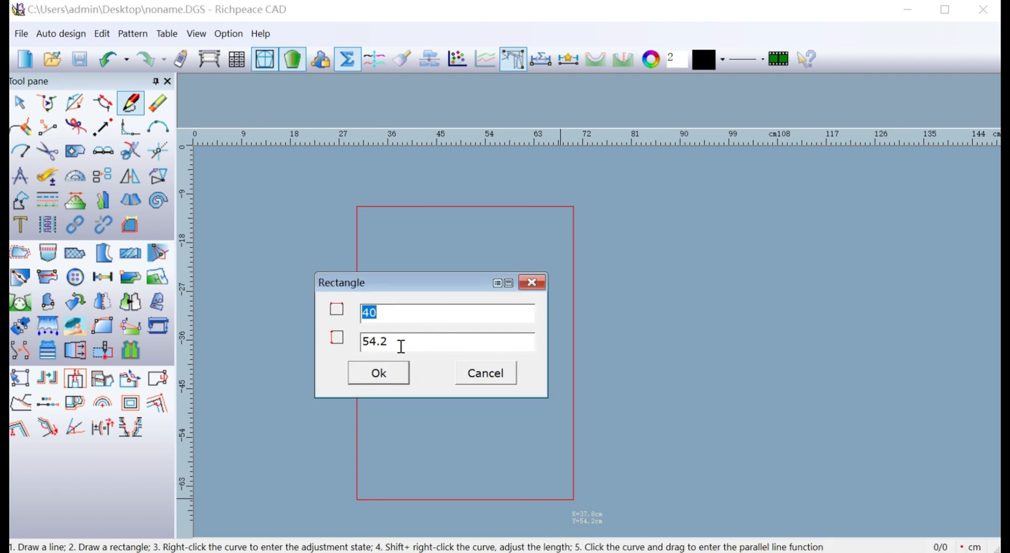
{"action": "left_click", "coordinate": [402, 347]}
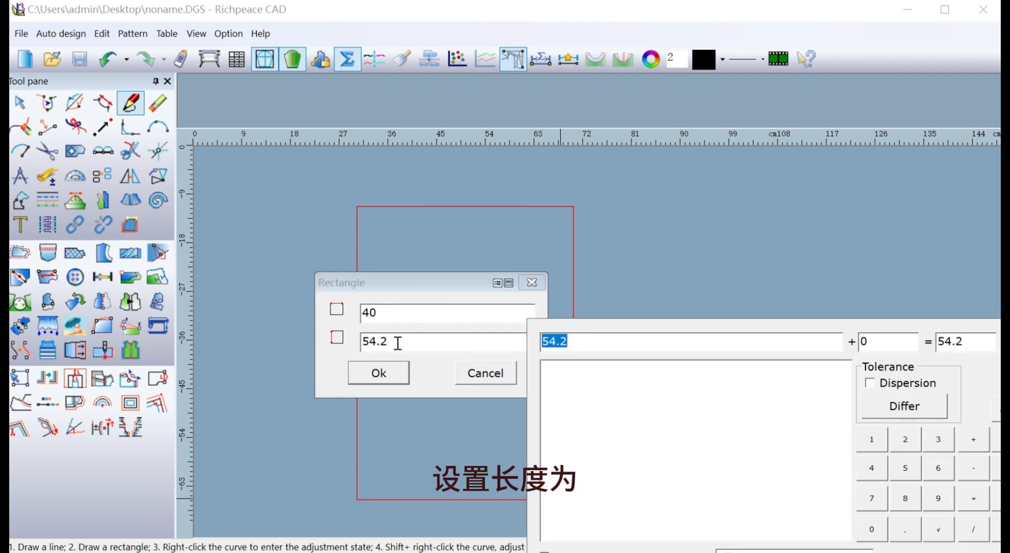
{"action": "type", "text": "6"}
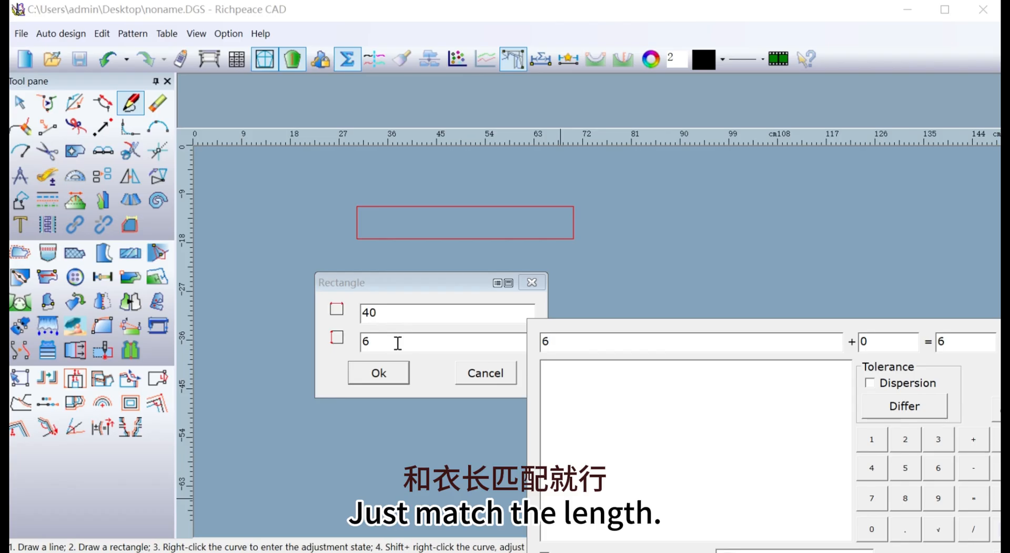
{"action": "type", "text": "2"}
{"action": "left_click", "coordinate": [383, 375]}
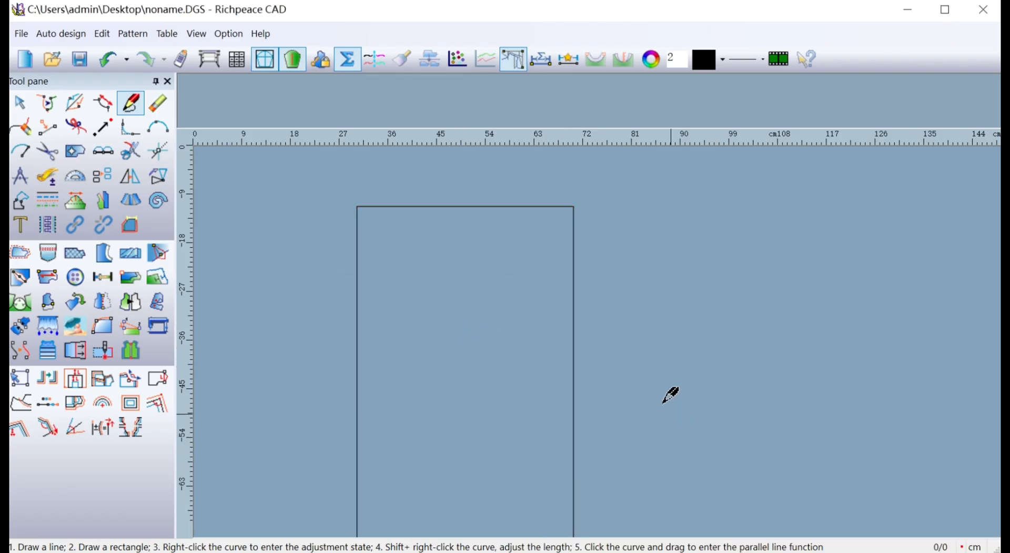
Open the size table and add the size names GL and B in its first two rows.
{"action": "middle_click_drag", "start_coordinate": [658, 401], "coordinate": [615, 393]}
{"action": "scroll", "coordinate": [604, 332], "scroll_direction": "down", "scroll_amount": 1}
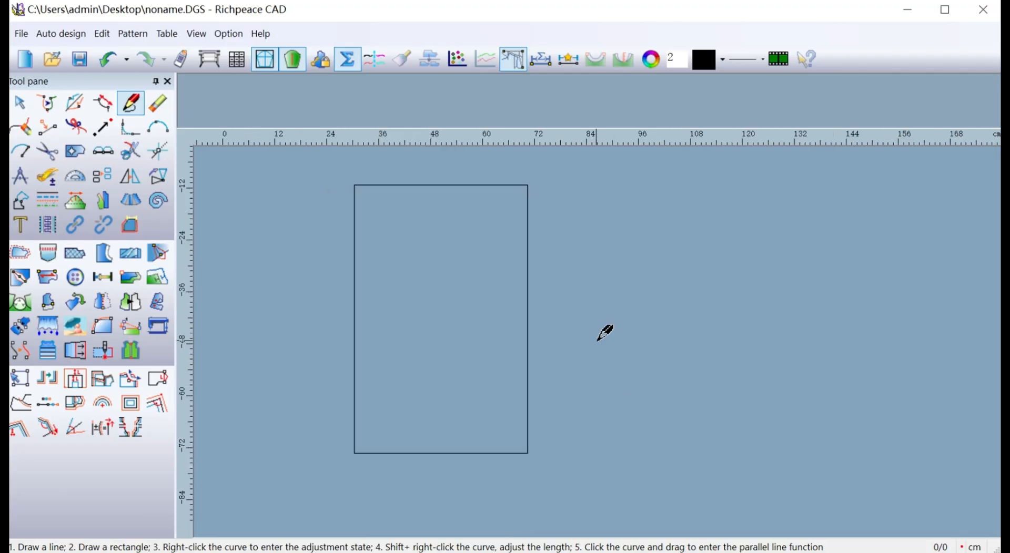
{"action": "middle_click_drag", "start_coordinate": [636, 322], "coordinate": [577, 342]}
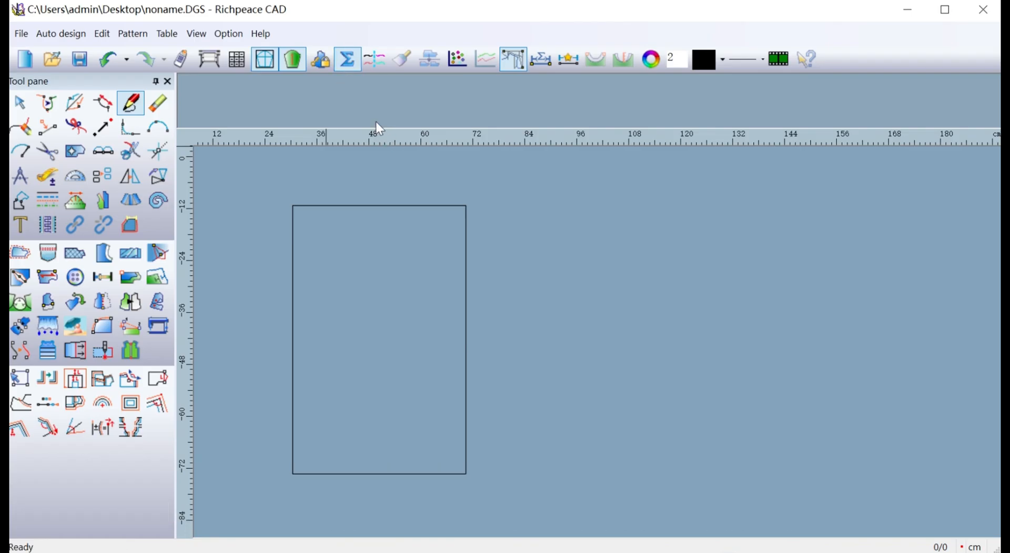
{"action": "left_click", "coordinate": [235, 65]}
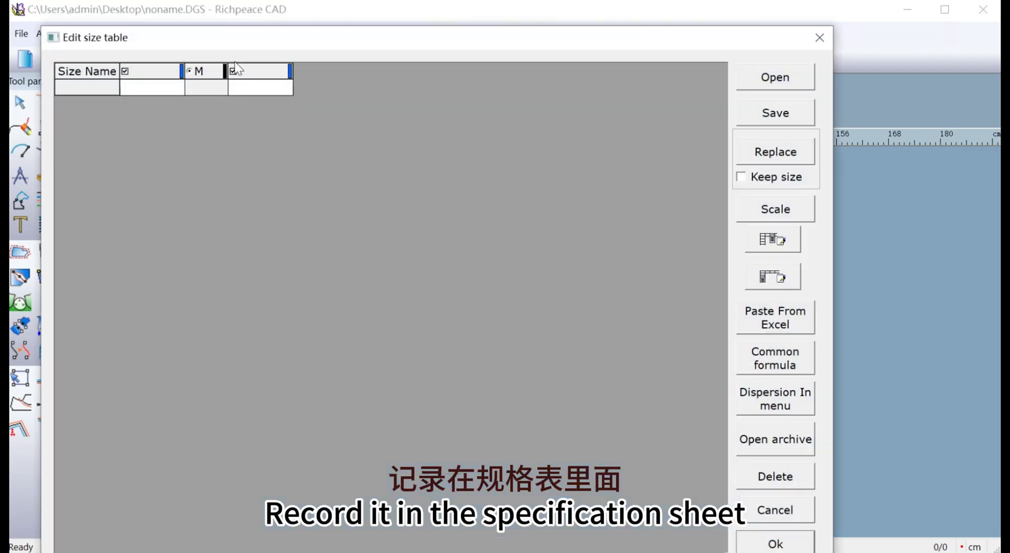
{"action": "left_click_drag", "start_coordinate": [197, 41], "coordinate": [696, 113]}
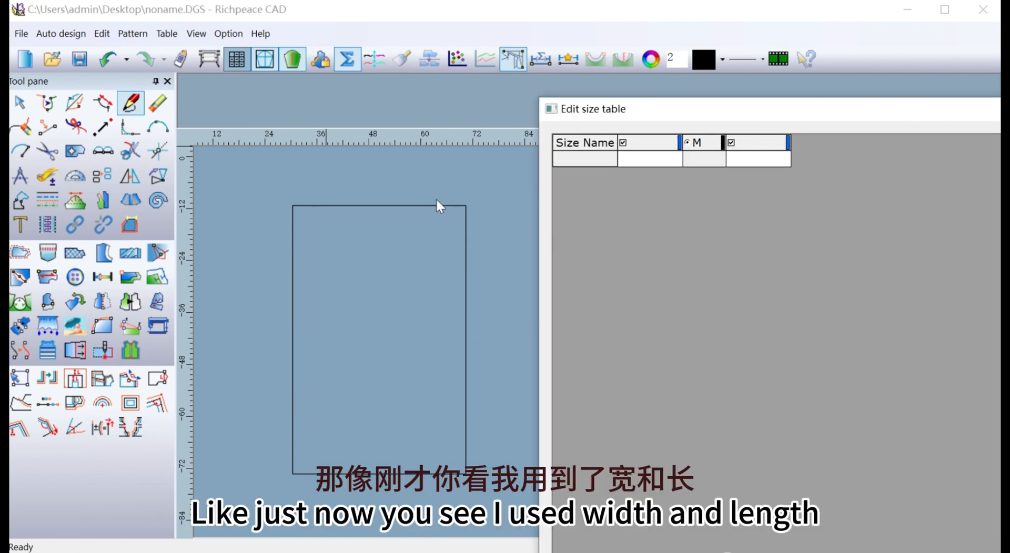
{"action": "left_click", "coordinate": [577, 156]}
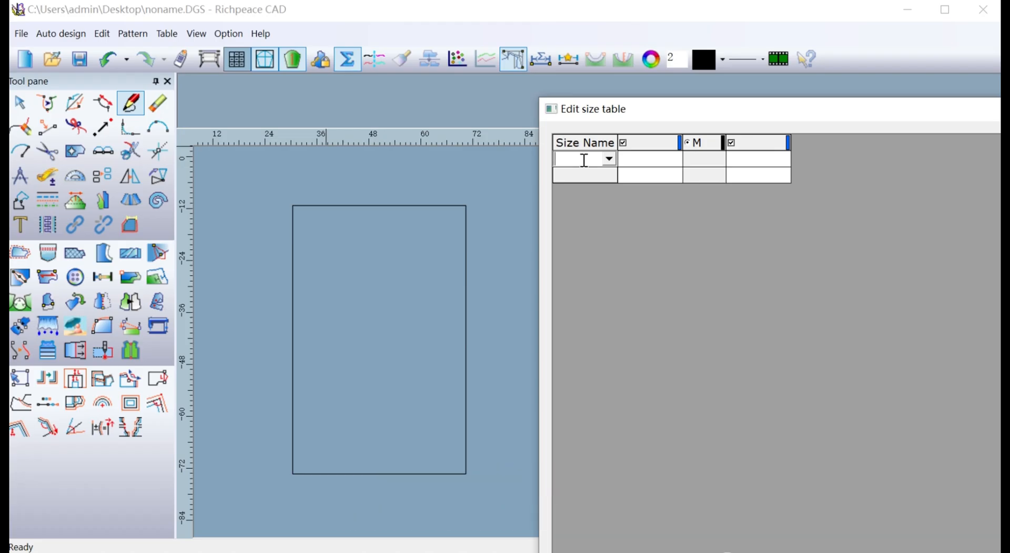
{"action": "type", "text": "GL"}
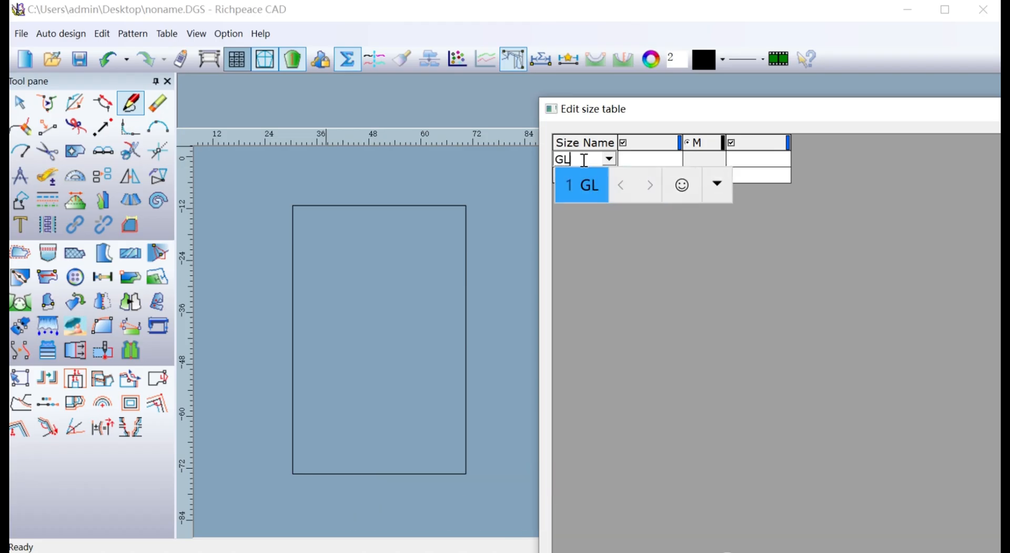
{"action": "key", "text": "Return"}
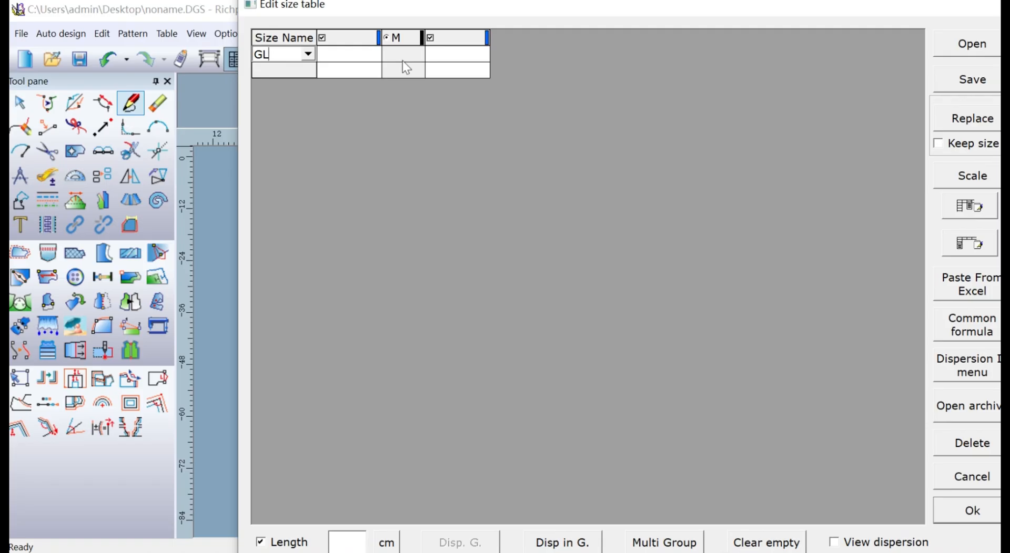
{"action": "left_click", "coordinate": [289, 73]}
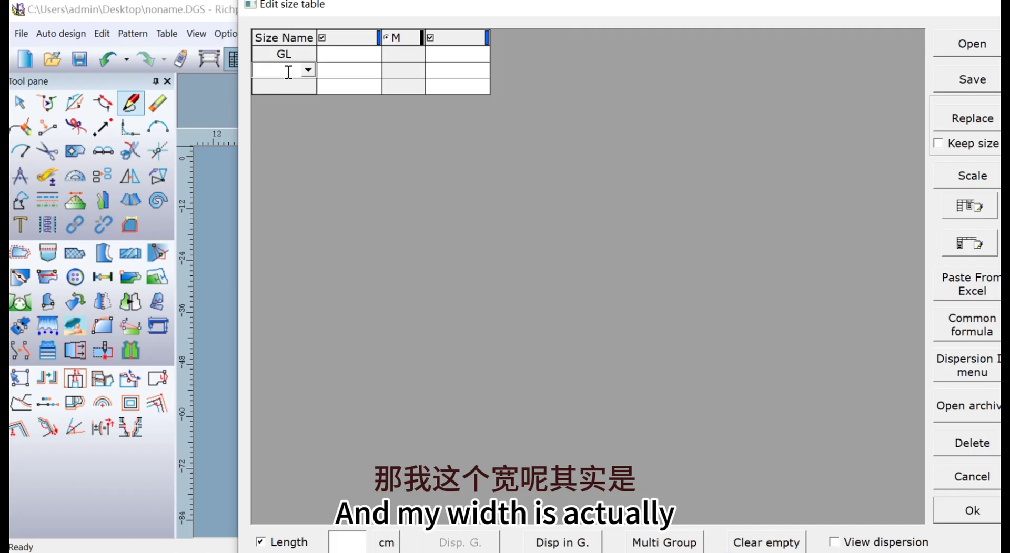
{"action": "type", "text": "B"}
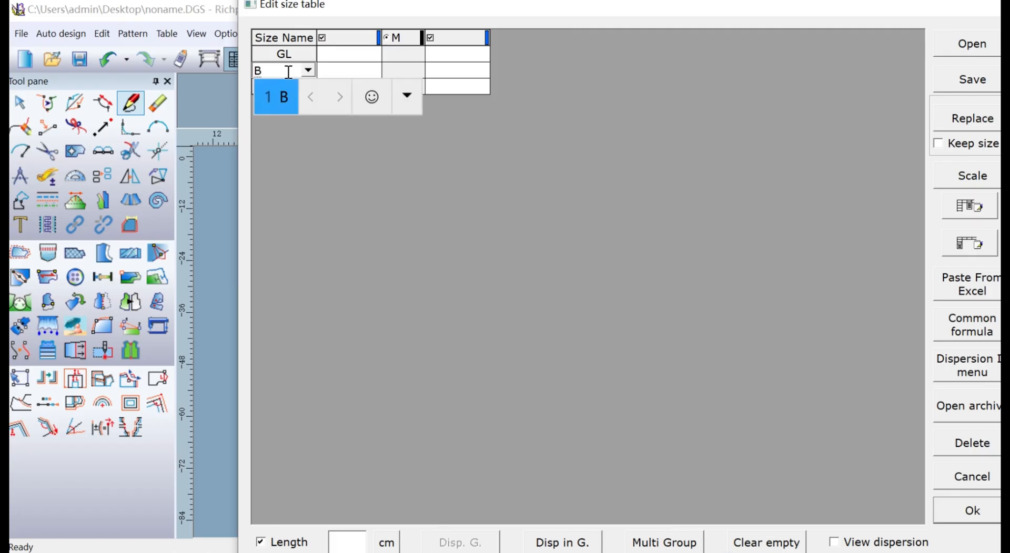
{"action": "key", "text": "space"}
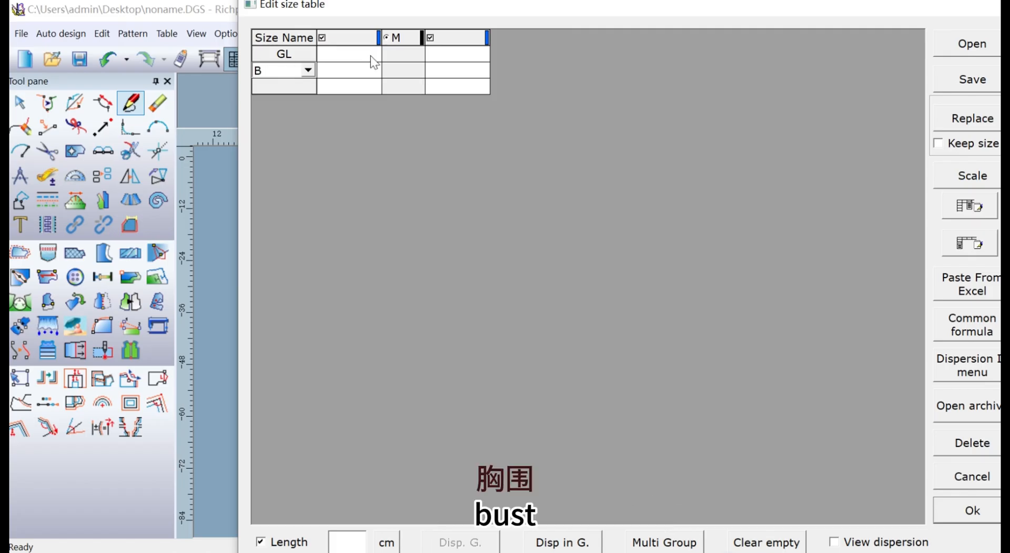
Enter the M size values 62 for GL and 80 for B, and accept the size table.
{"action": "left_click", "coordinate": [399, 55]}
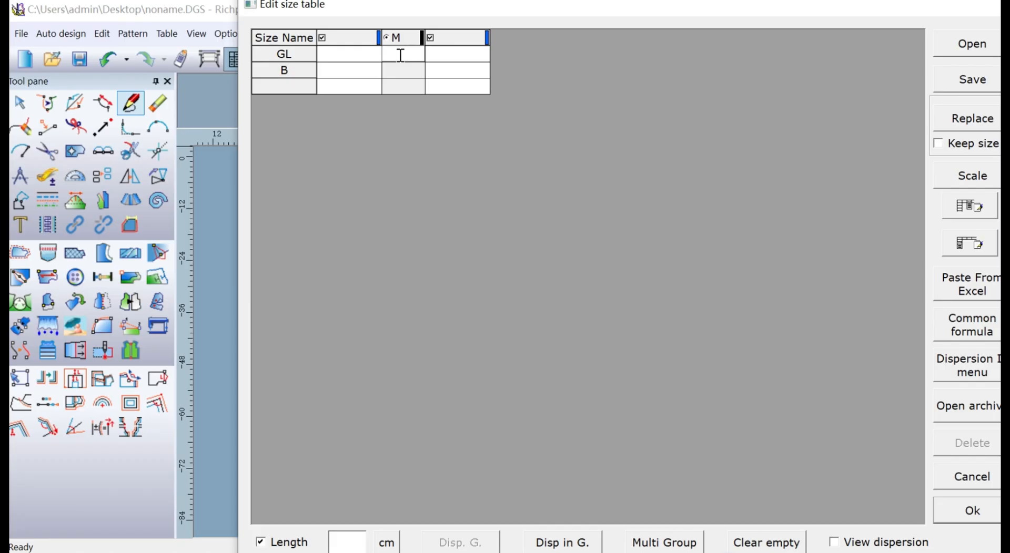
{"action": "type", "text": "62"}
{"action": "left_click", "coordinate": [416, 69]}
{"action": "type", "text": "80"}
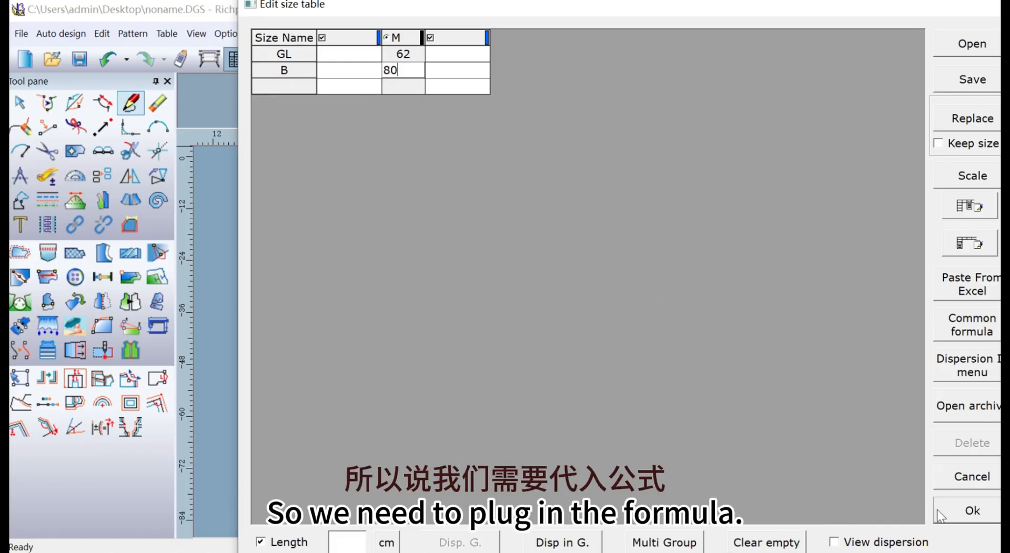
{"action": "left_click", "coordinate": [962, 513]}
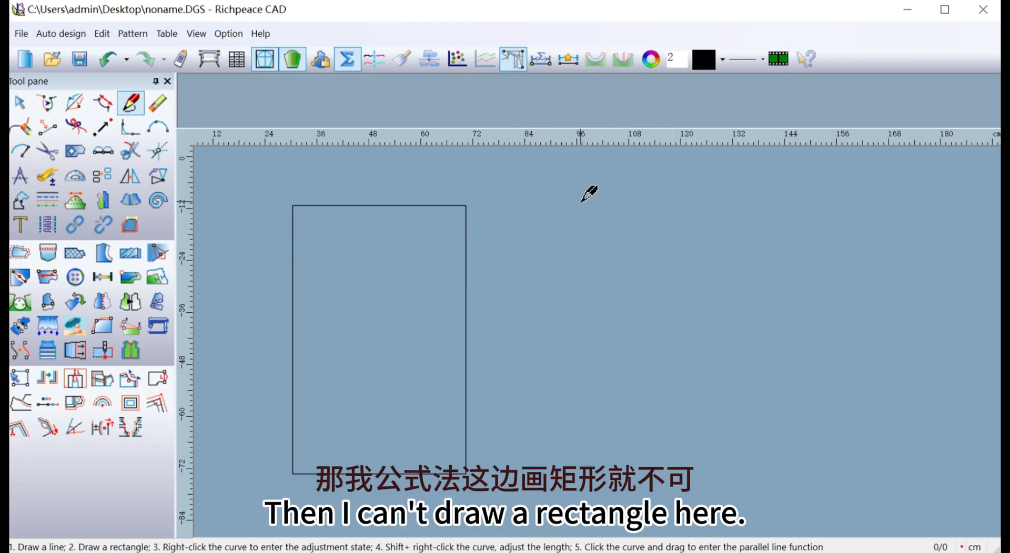
Try to draw a second rectangle beside the existing one.
{"action": "left_click_drag", "start_coordinate": [570, 203], "coordinate": [682, 471]}
{"action": "left_click", "coordinate": [530, 311]}
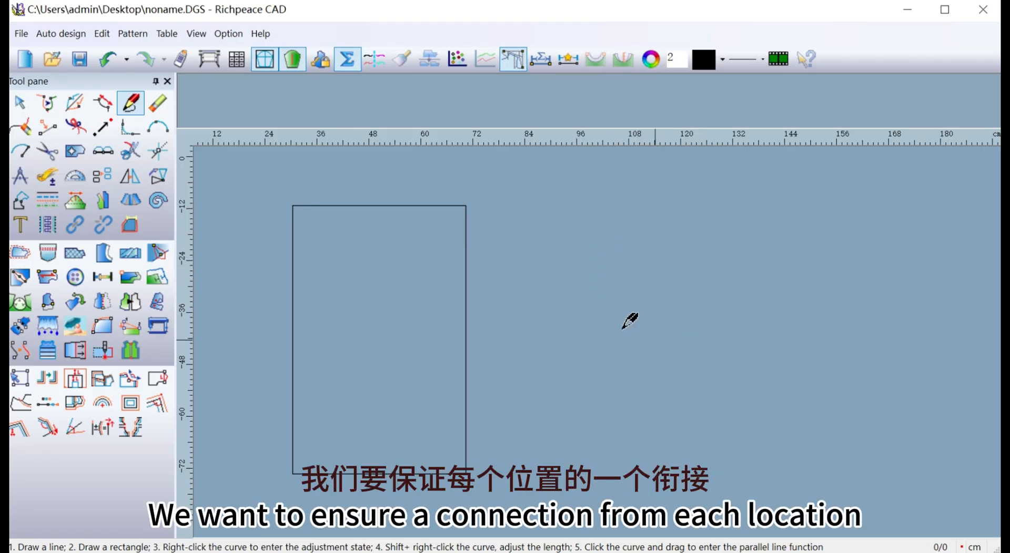
Reopen the size table and add the size names AHD and WL below B.
{"action": "left_click", "coordinate": [235, 58]}
{"action": "left_click_drag", "start_coordinate": [350, 9], "coordinate": [654, 148]}
{"action": "left_click", "coordinate": [610, 227]}
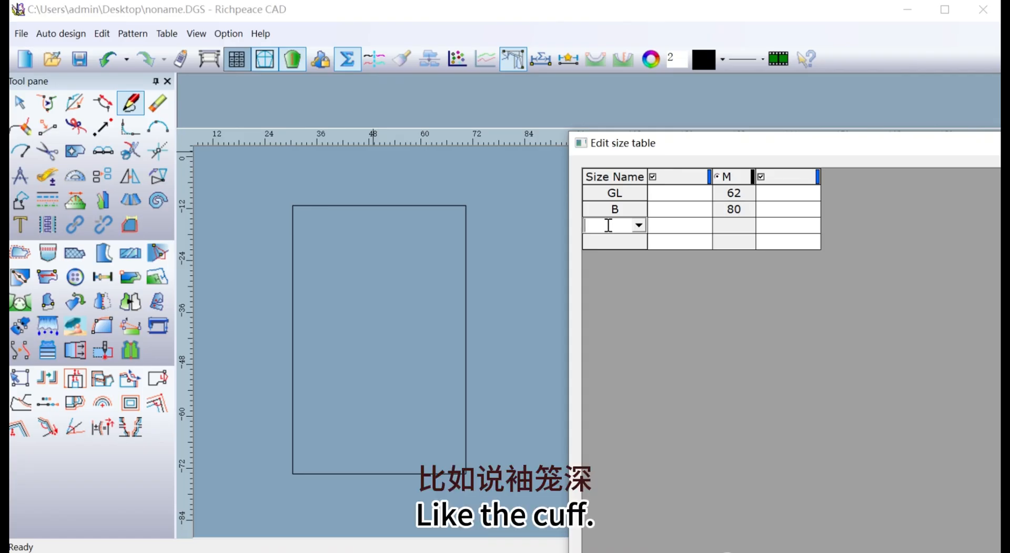
{"action": "type", "text": "A"}
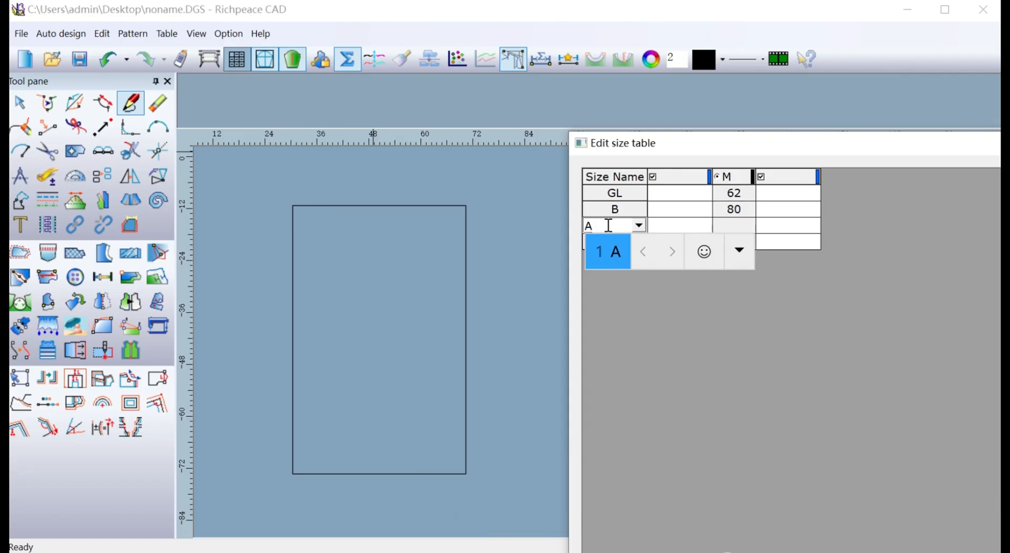
{"action": "type", "text": "HD"}
{"action": "key", "text": "Return"}
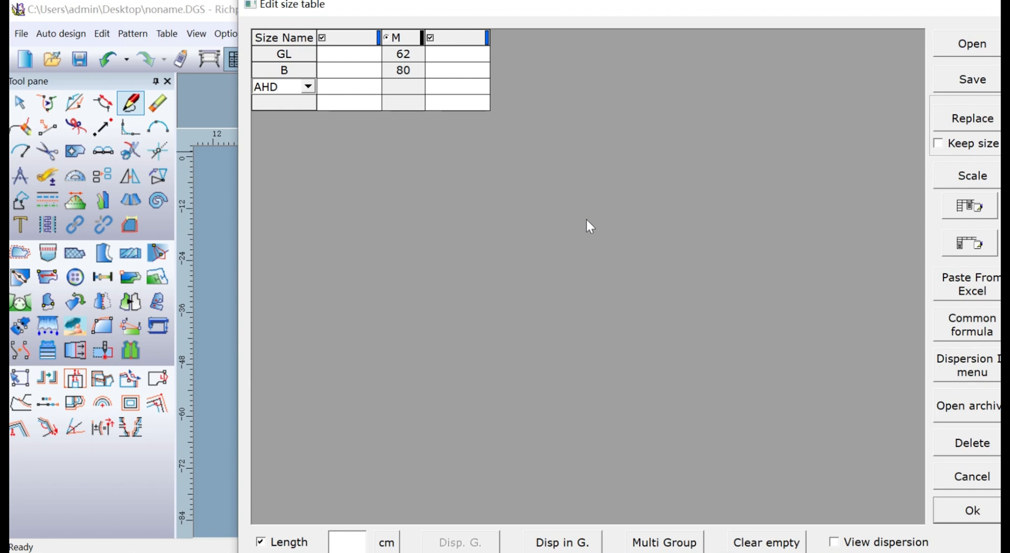
{"action": "left_click", "coordinate": [273, 102]}
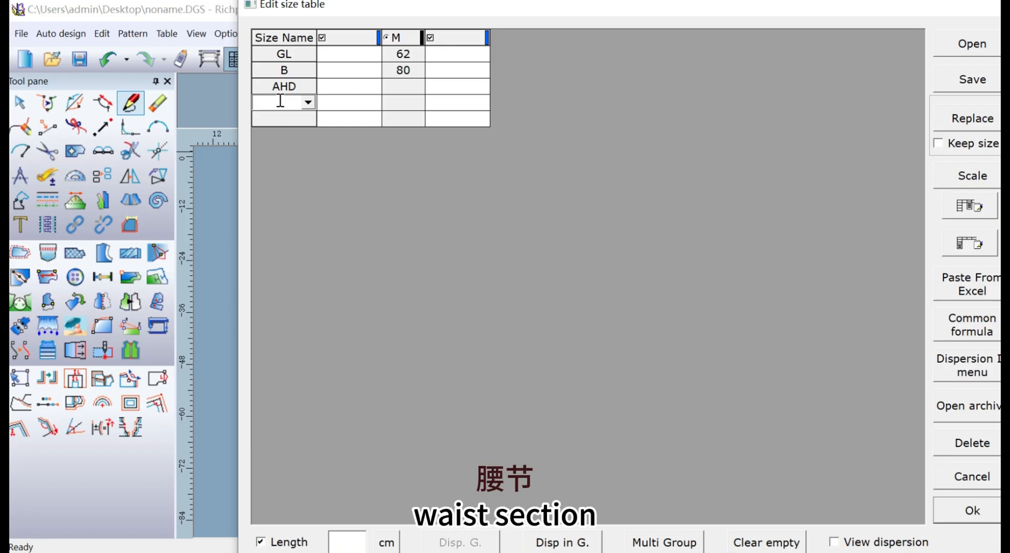
{"action": "type", "text": "WL"}
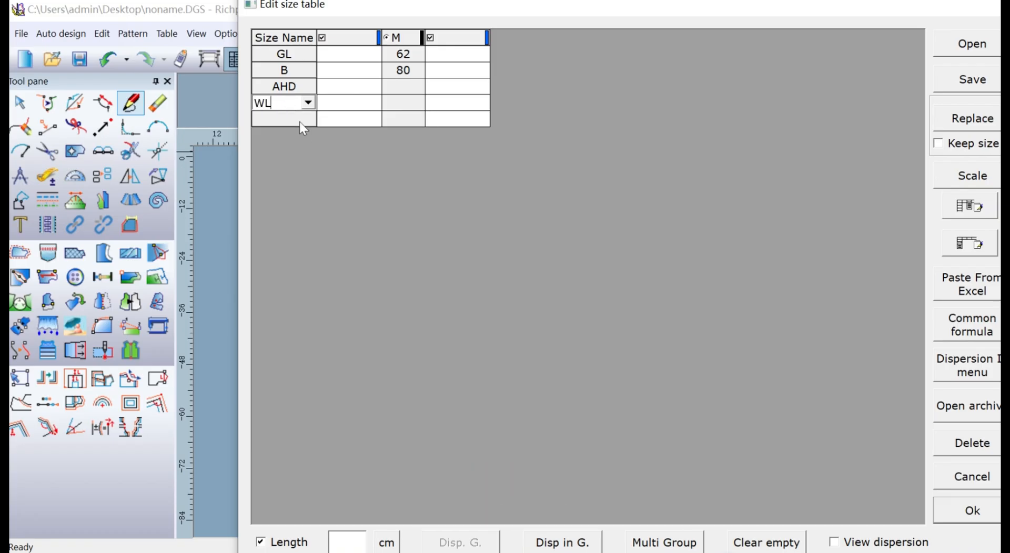
Add the size names SW and W in the rows below WL.
{"action": "left_click", "coordinate": [297, 120]}
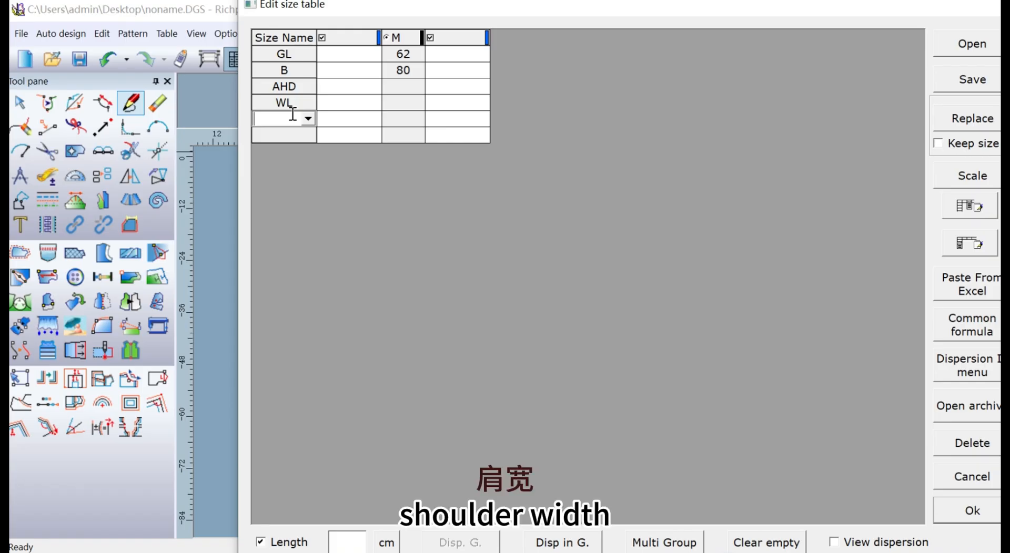
{"action": "type", "text": "SW"}
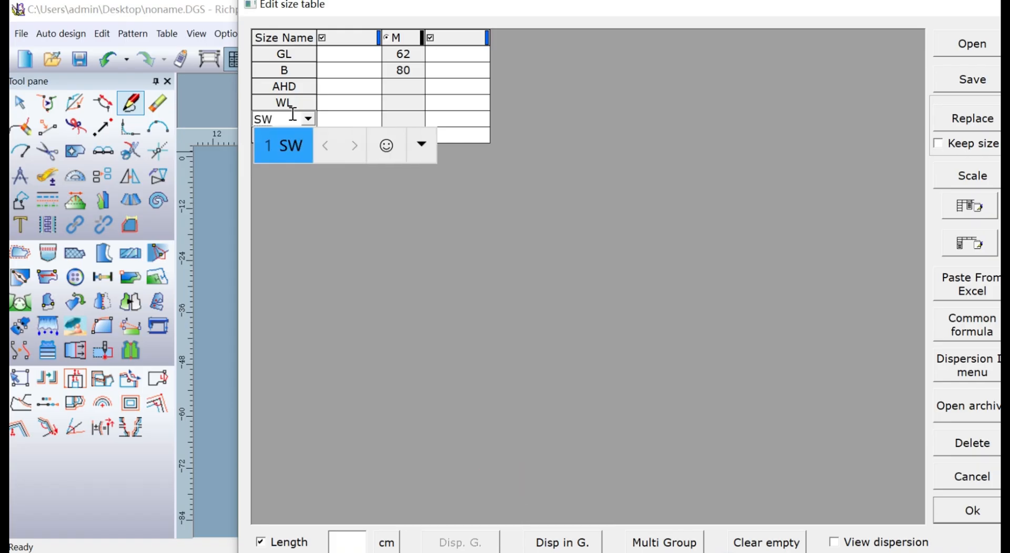
{"action": "key", "text": "Return"}
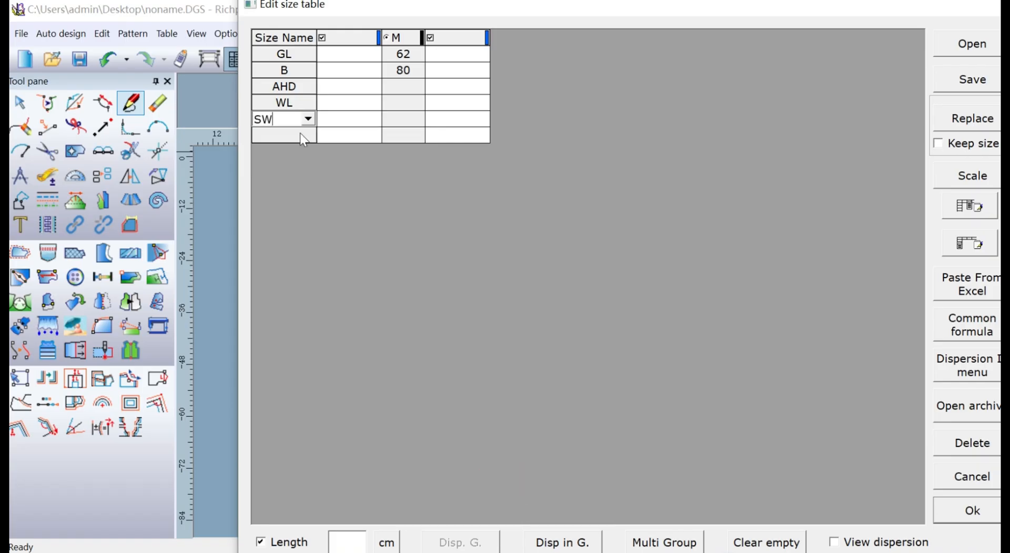
{"action": "left_click", "coordinate": [295, 138]}
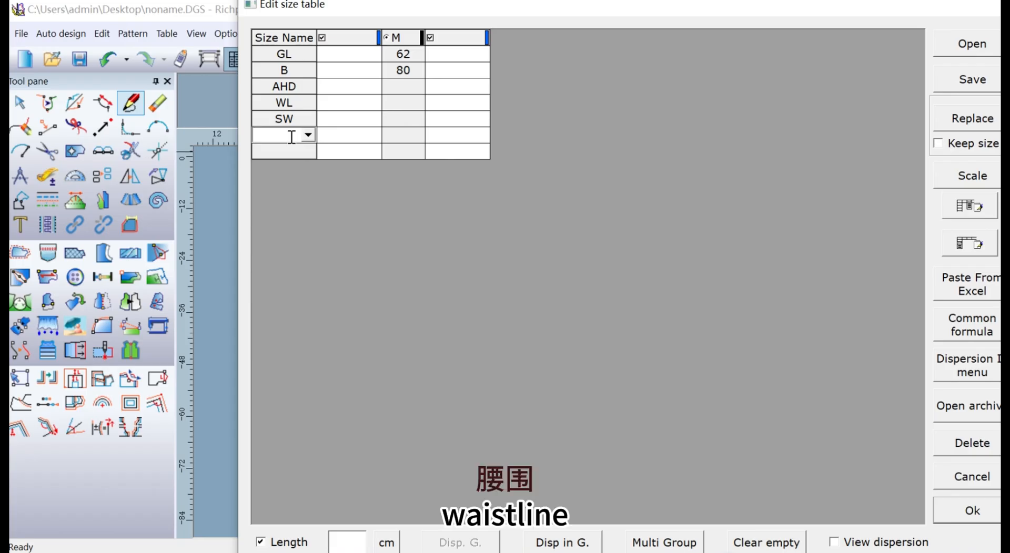
{"action": "type", "text": "W"}
{"action": "key", "text": "space"}
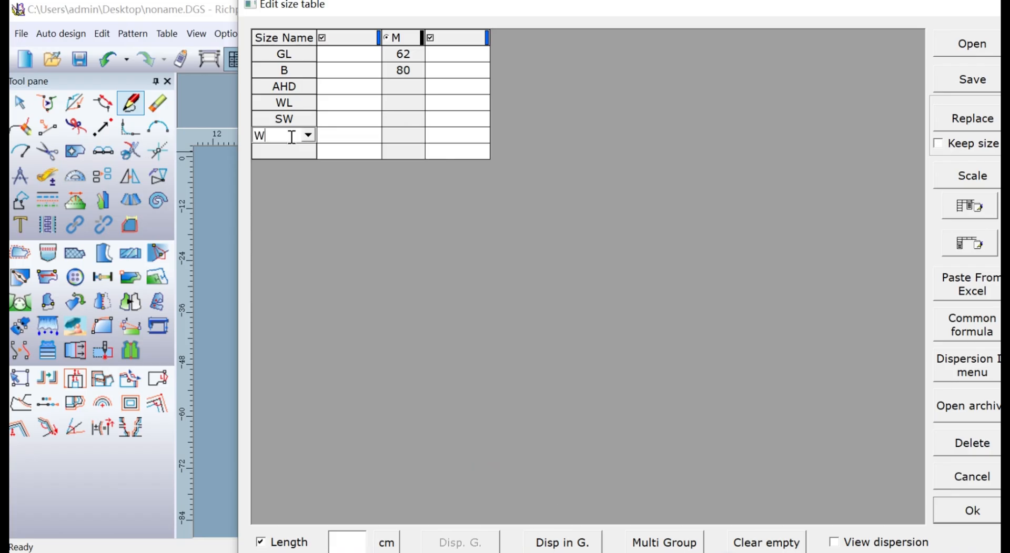
Add the size names NW and SL in the rows below W.
{"action": "left_click", "coordinate": [294, 156]}
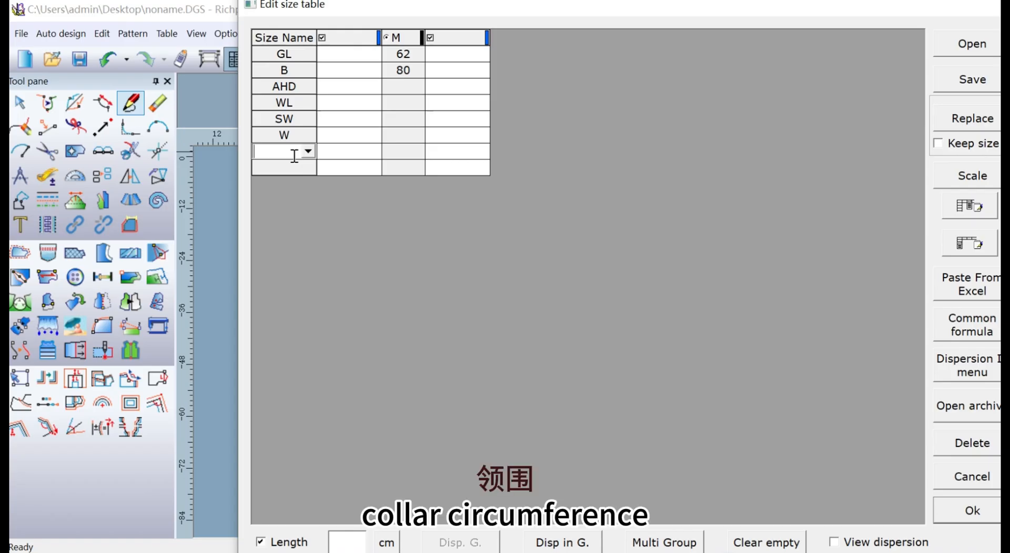
{"action": "type", "text": "NW"}
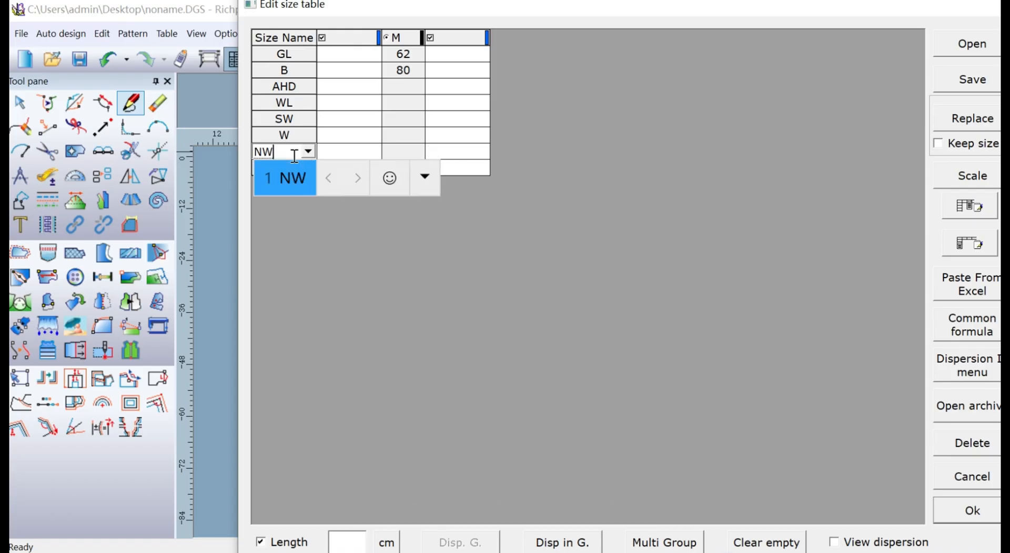
{"action": "key", "text": "space"}
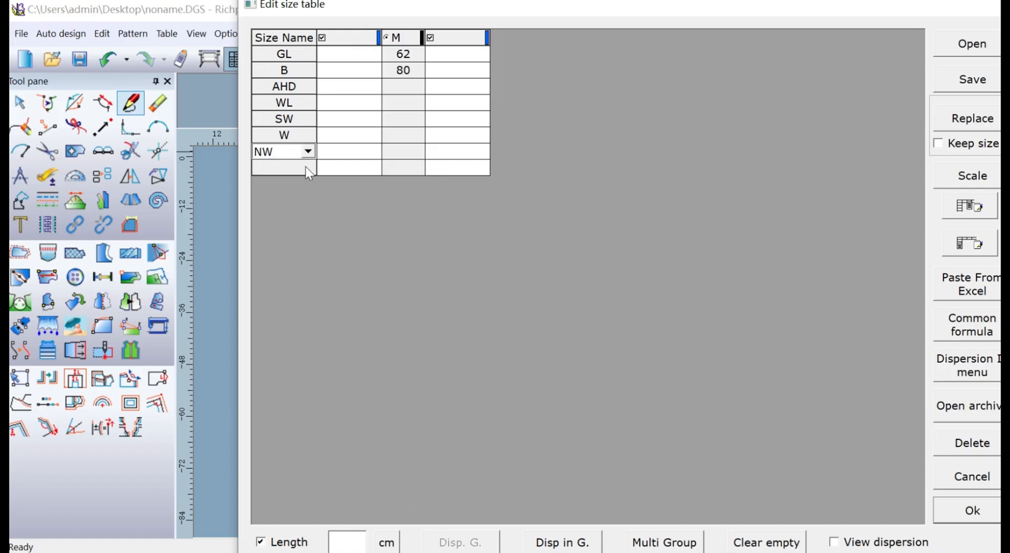
{"action": "left_click", "coordinate": [305, 167]}
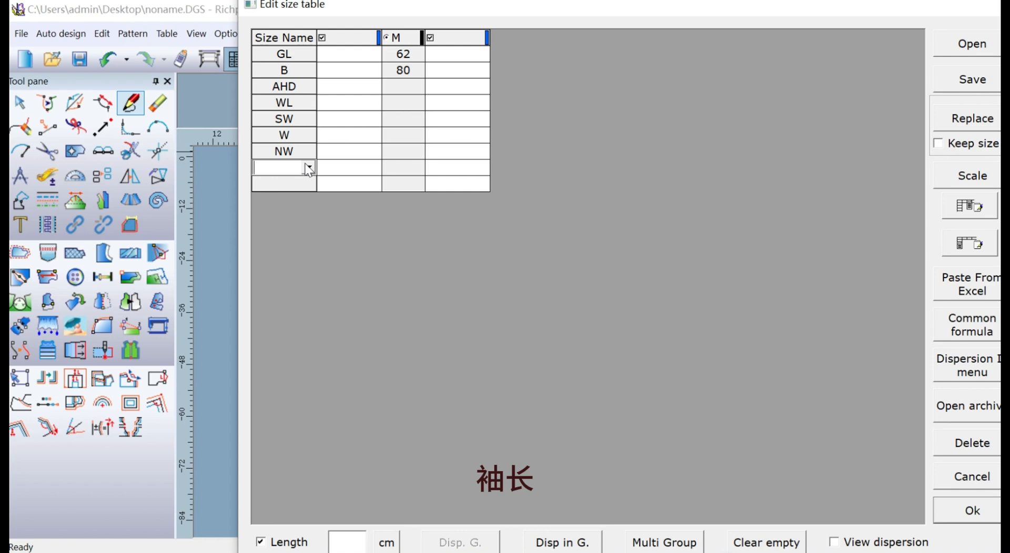
{"action": "type", "text": "SL"}
{"action": "key", "text": "space"}
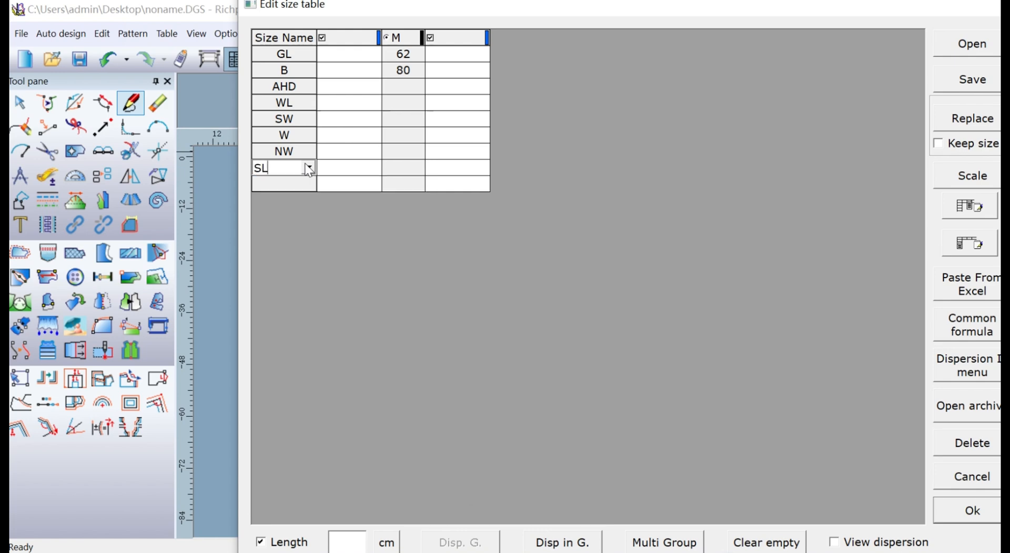
Add the size names UAW and CW in the rows below SL.
{"action": "left_click", "coordinate": [289, 185]}
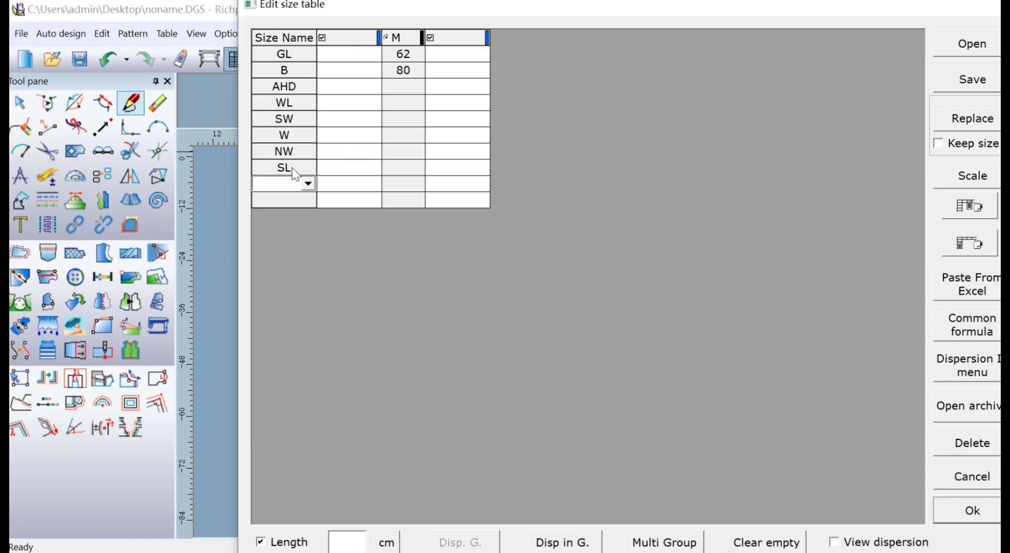
{"action": "type", "text": "UAW"}
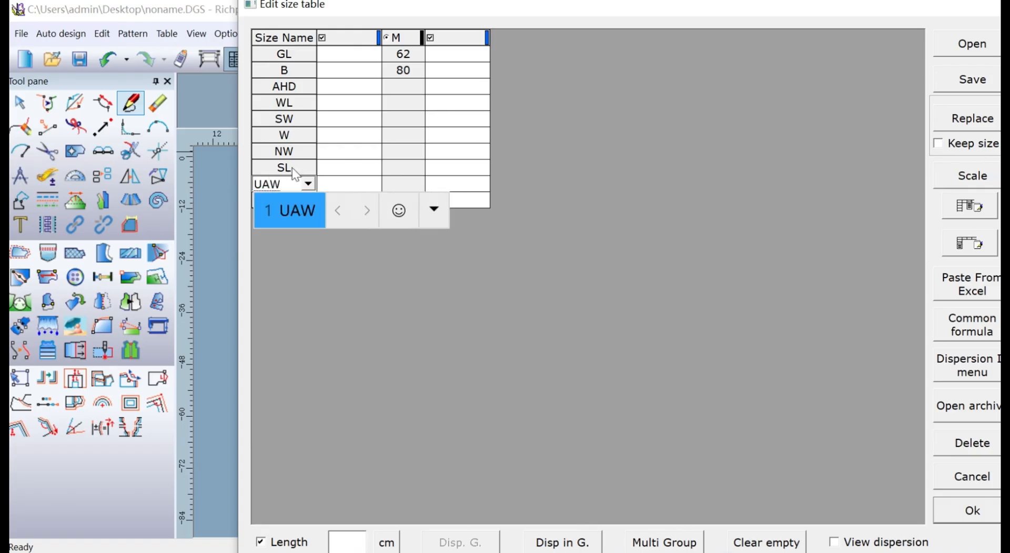
{"action": "key", "text": "Return"}
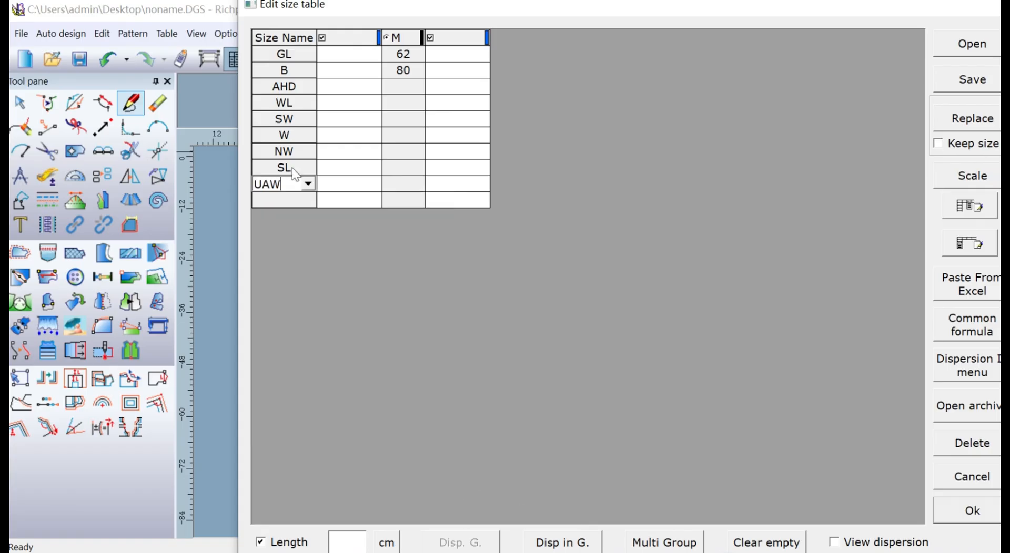
{"action": "left_click", "coordinate": [282, 200]}
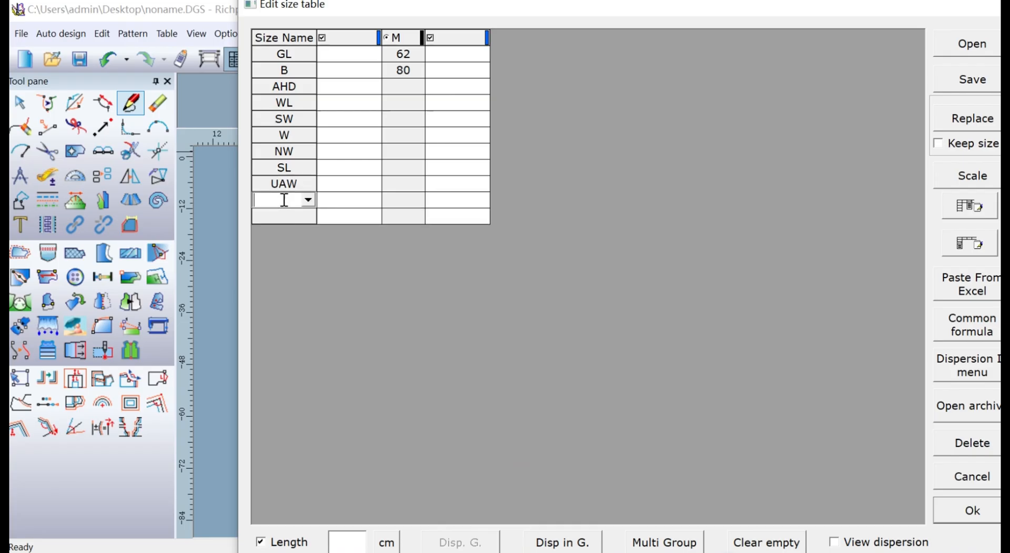
{"action": "type", "text": "CW"}
{"action": "key", "text": "Return"}
Enter the M size values 24 for AHD, 38 for WL, 39 for SW and 70 for W.
{"action": "left_click", "coordinate": [402, 87]}
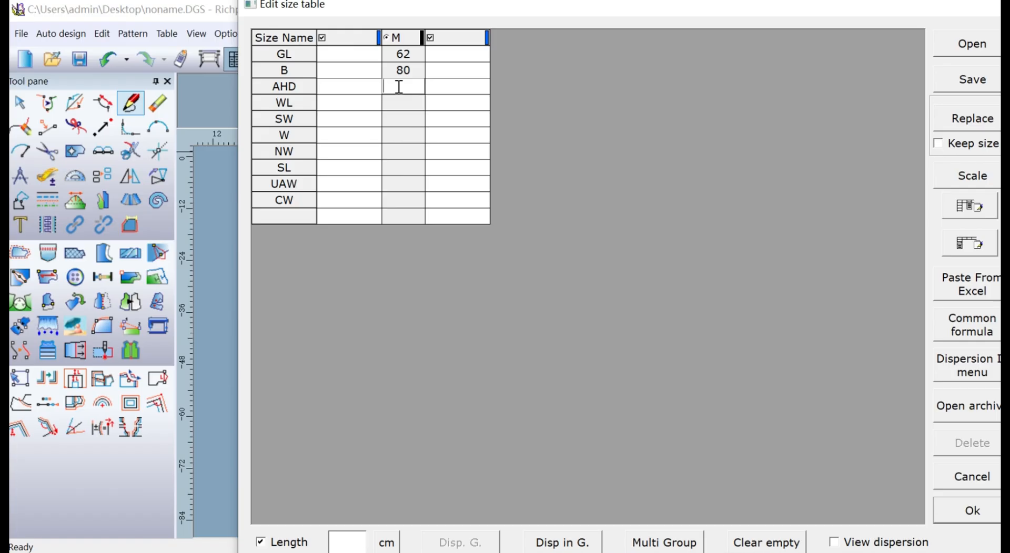
{"action": "type", "text": "24"}
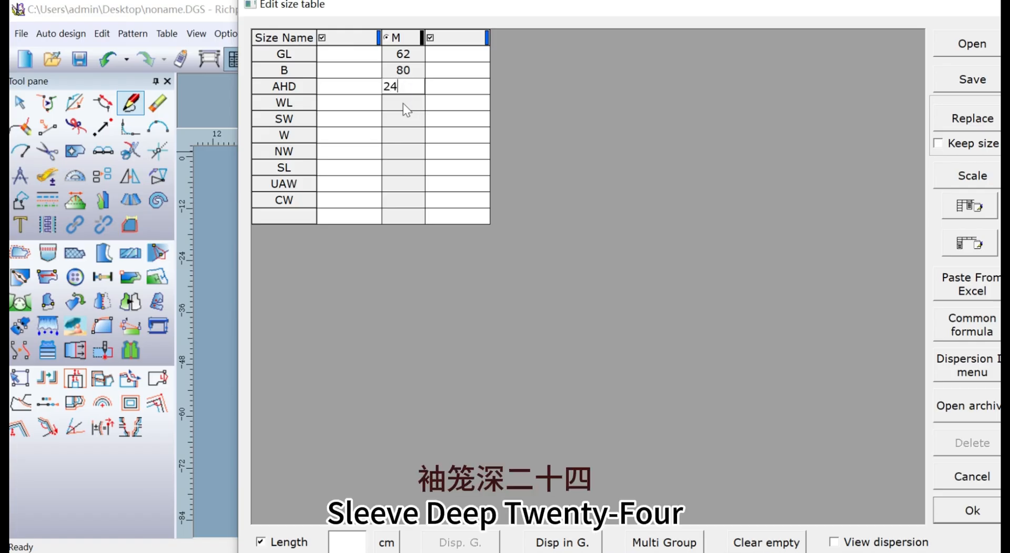
{"action": "left_click", "coordinate": [403, 101]}
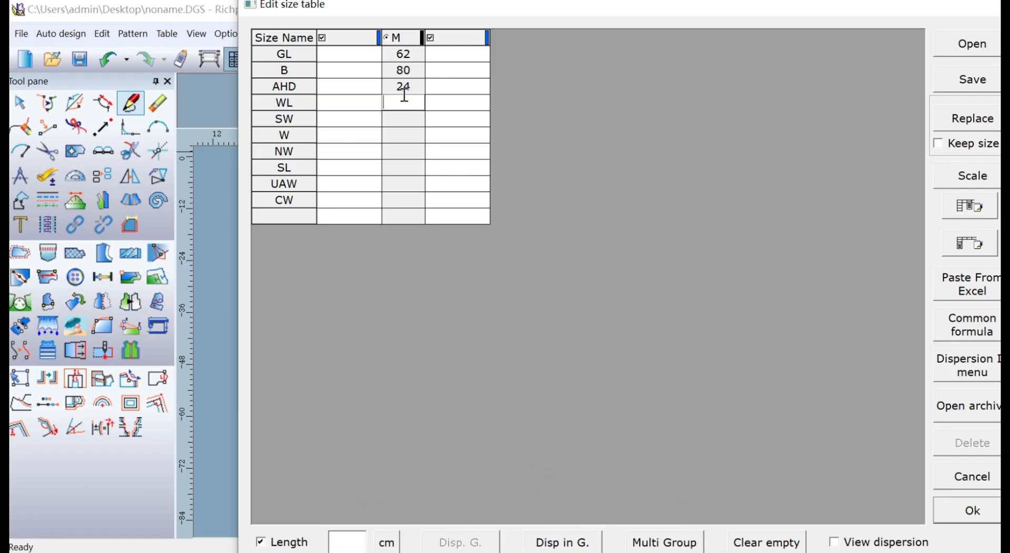
{"action": "type", "text": "38"}
{"action": "left_click", "coordinate": [413, 119]}
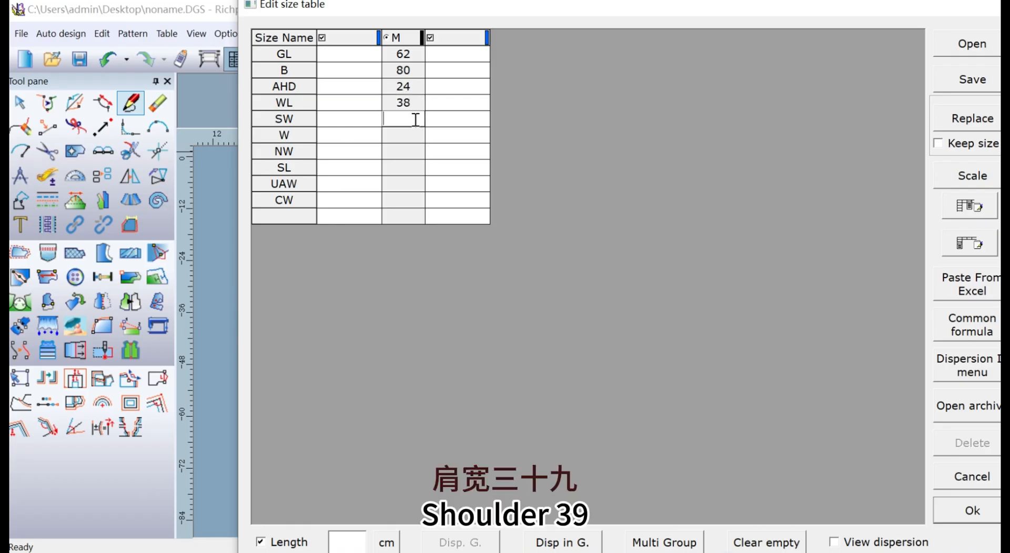
{"action": "type", "text": "39"}
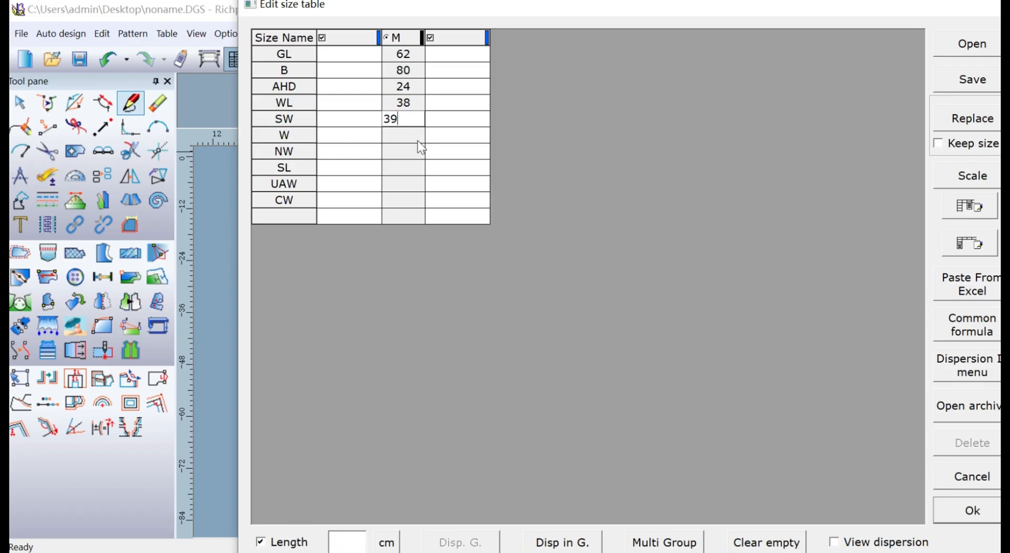
{"action": "left_click", "coordinate": [410, 137]}
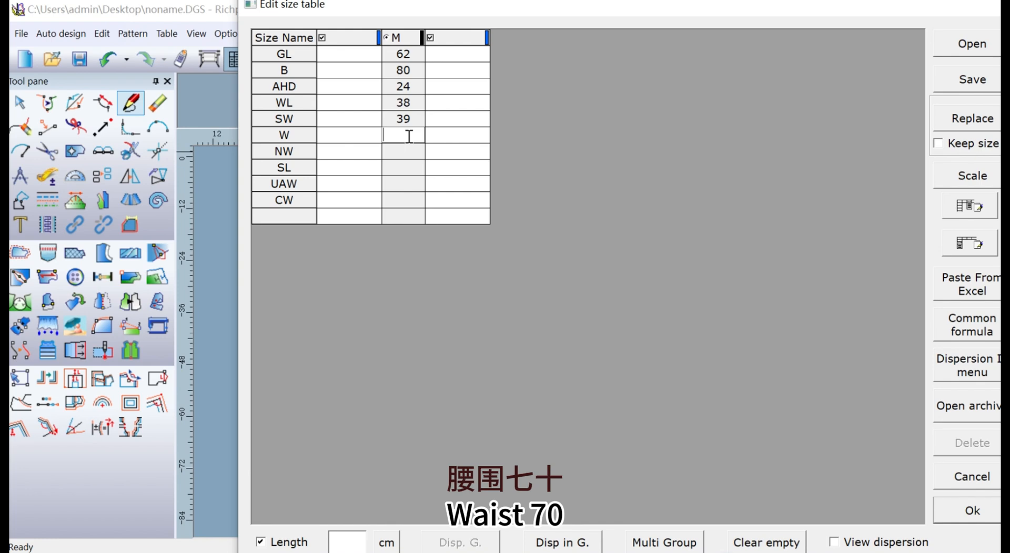
{"action": "type", "text": "70"}
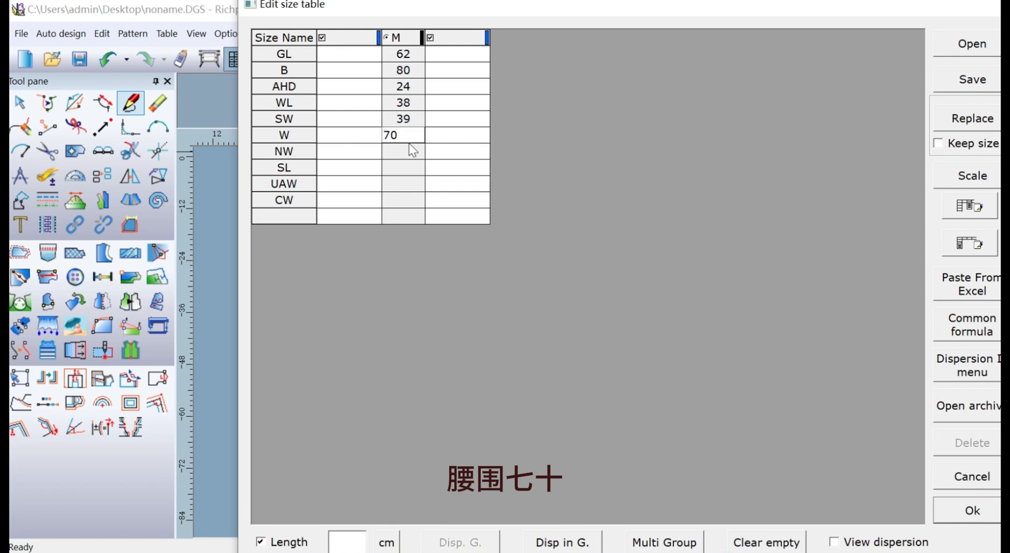
Enter the M size values 36 for NW and 52 for SL.
{"action": "left_click", "coordinate": [415, 153]}
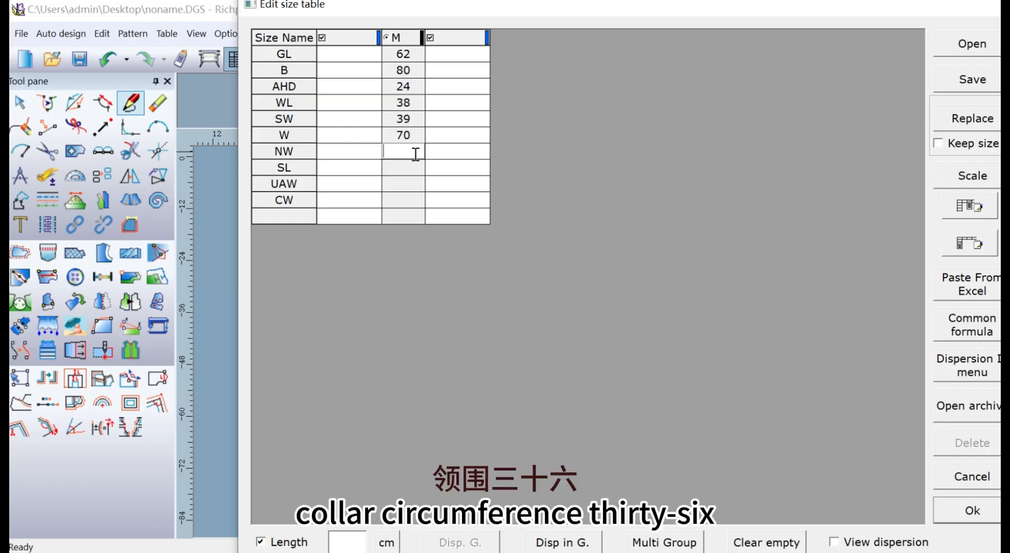
{"action": "type", "text": "3"}
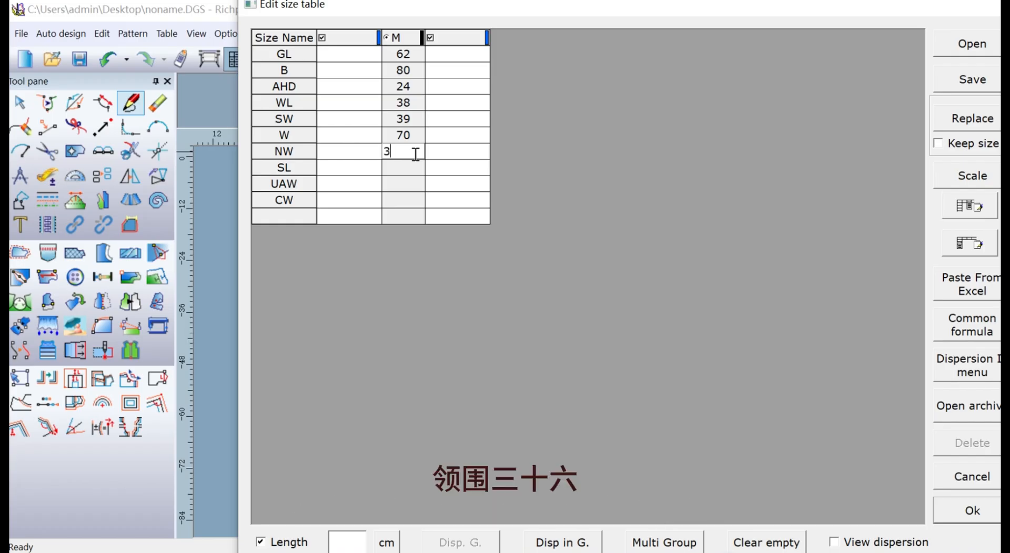
{"action": "type", "text": "6"}
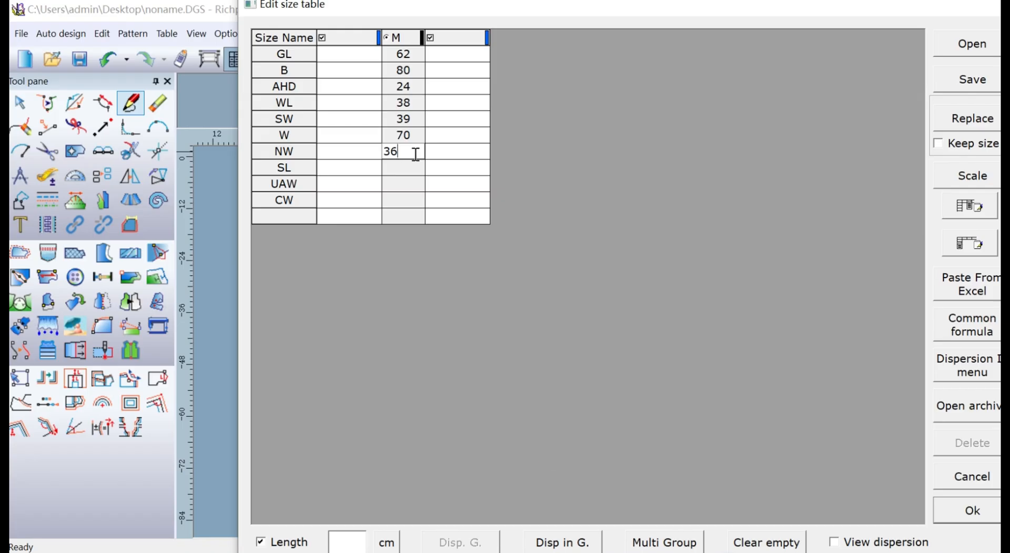
{"action": "left_click", "coordinate": [417, 166]}
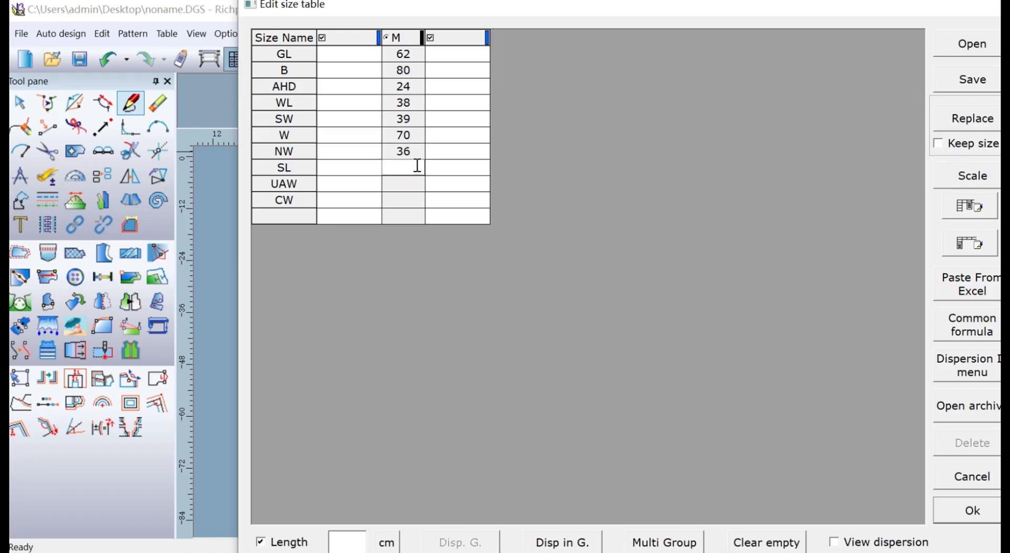
{"action": "type", "text": "5"}
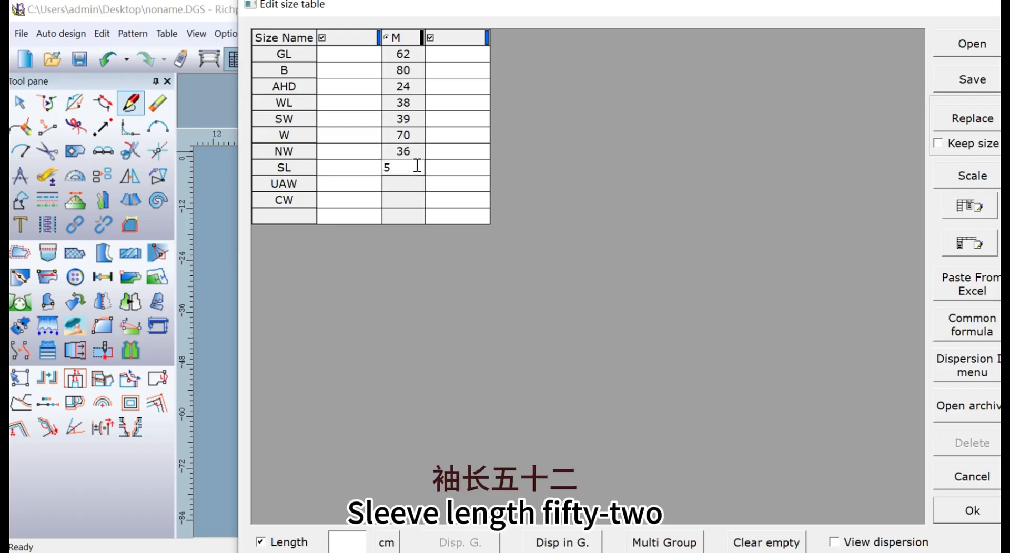
{"action": "type", "text": "2"}
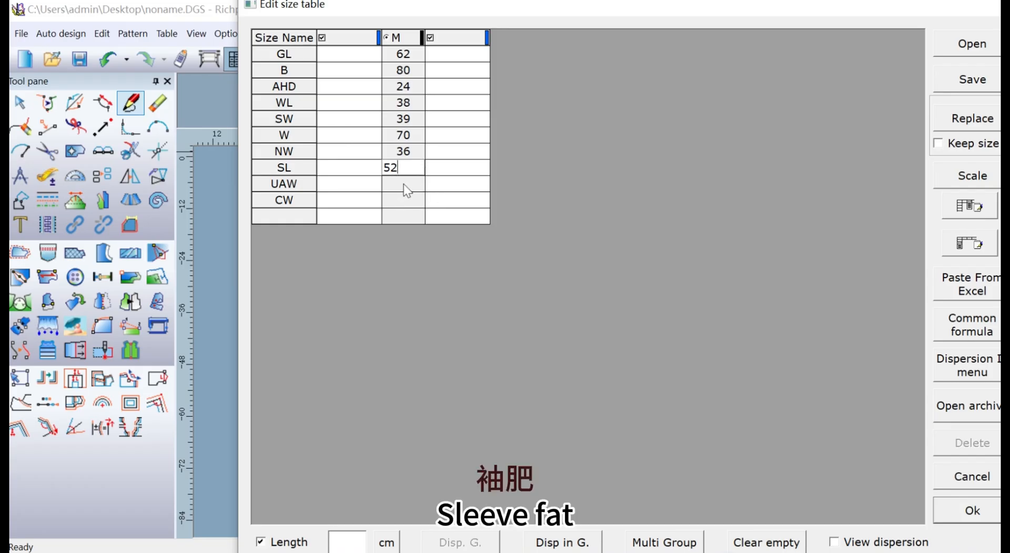
Enter the M size values 35 for UAW and 24 for CW, and accept the size table.
{"action": "left_click", "coordinate": [404, 185]}
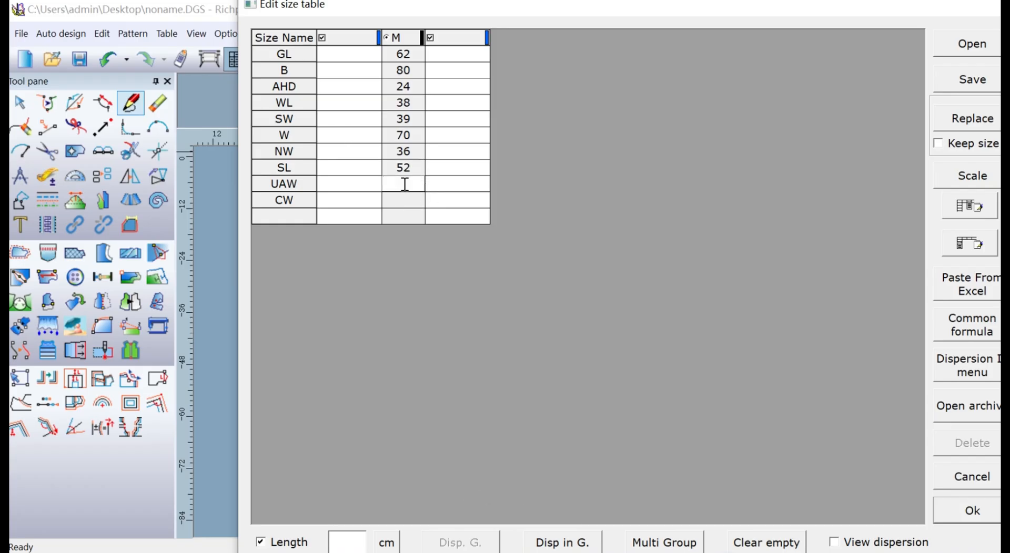
{"action": "type", "text": "3"}
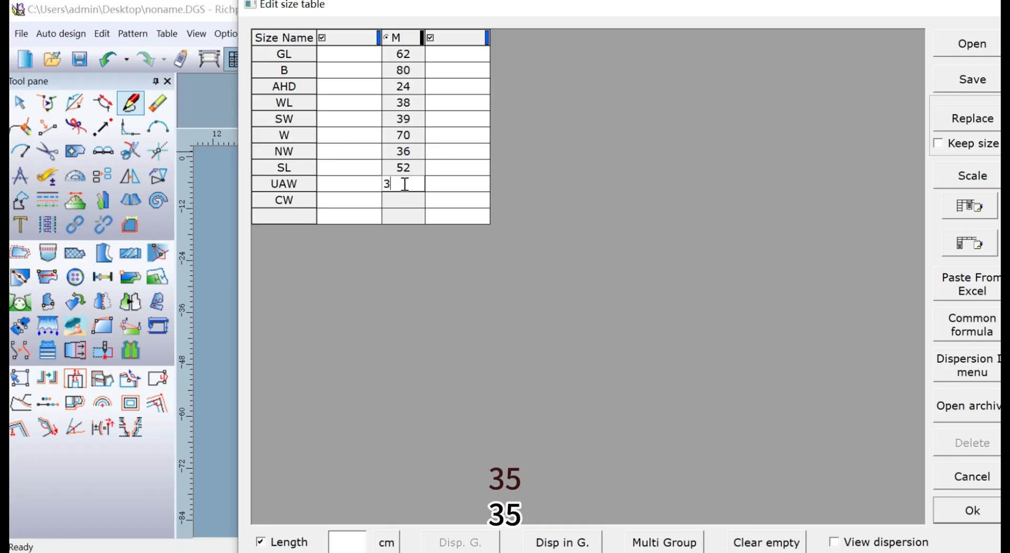
{"action": "type", "text": "5"}
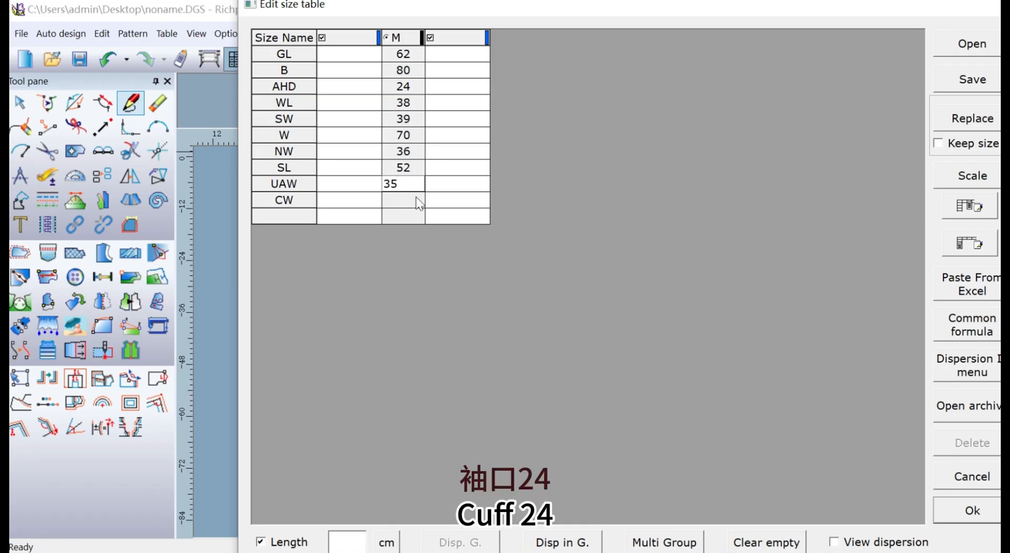
{"action": "left_click", "coordinate": [415, 201]}
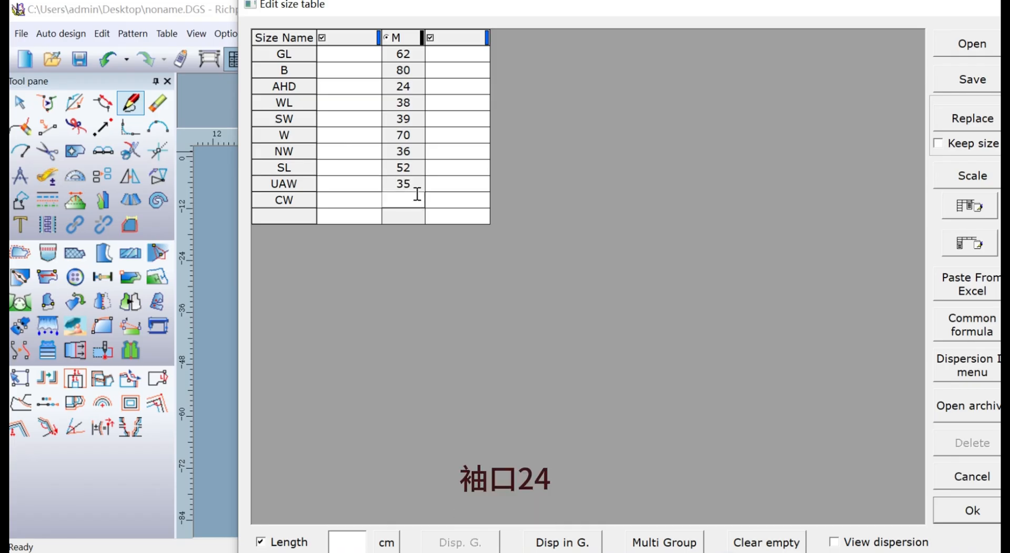
{"action": "type", "text": "24"}
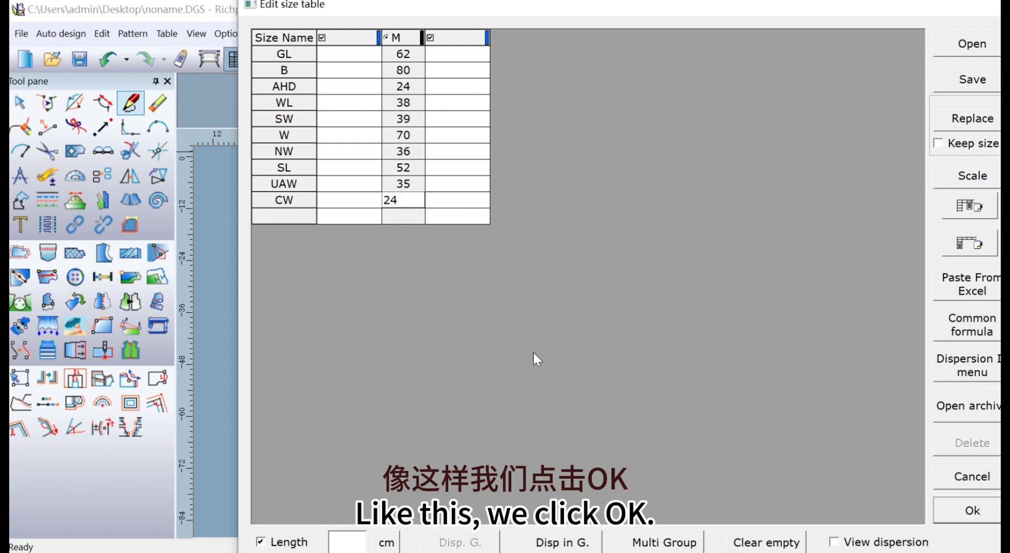
{"action": "left_click", "coordinate": [972, 510]}
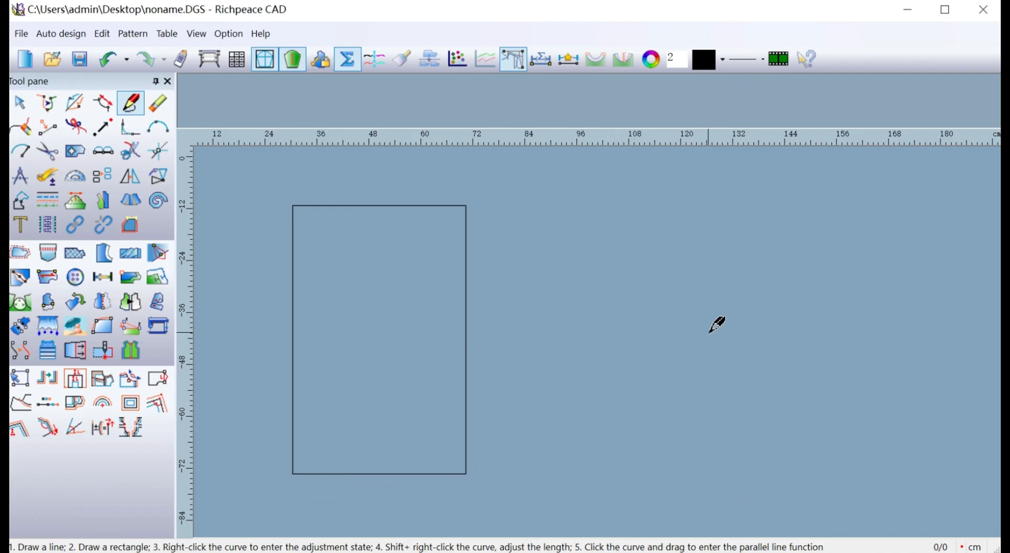
Draw a vertical line in the empty area beside the rectangle, with its length set by the size name AHD.
{"action": "left_click", "coordinate": [716, 210]}
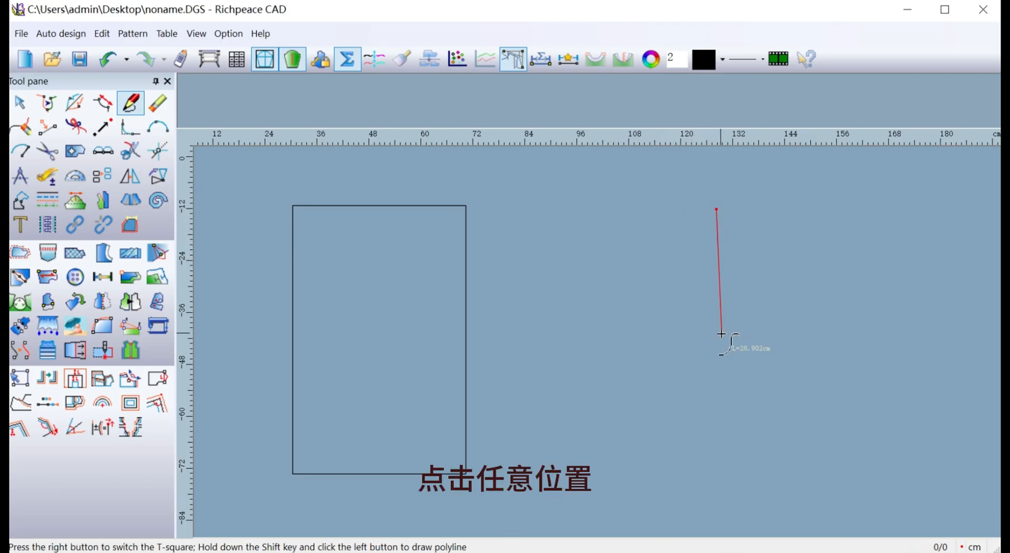
{"action": "left_click", "coordinate": [718, 404]}
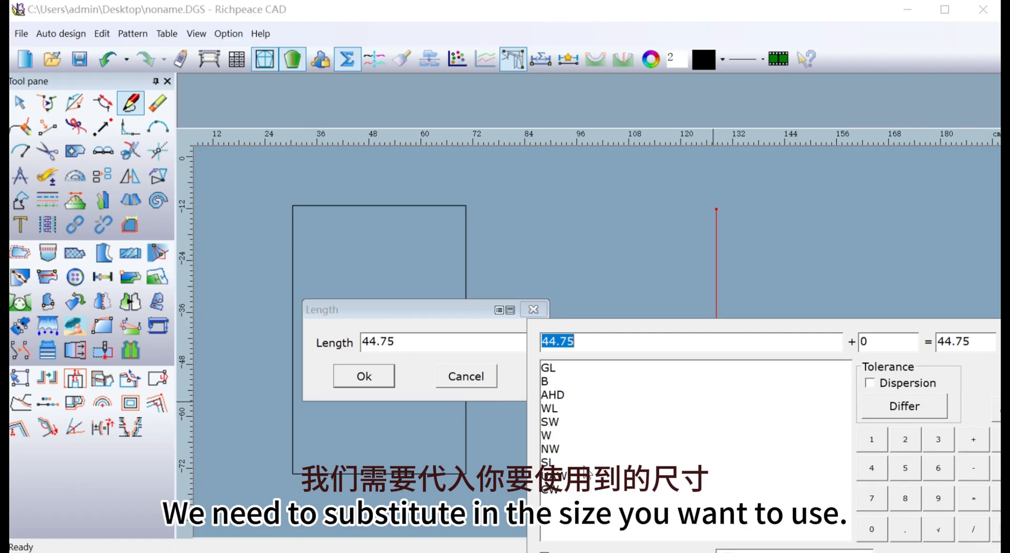
{"action": "double_click", "coordinate": [555, 395]}
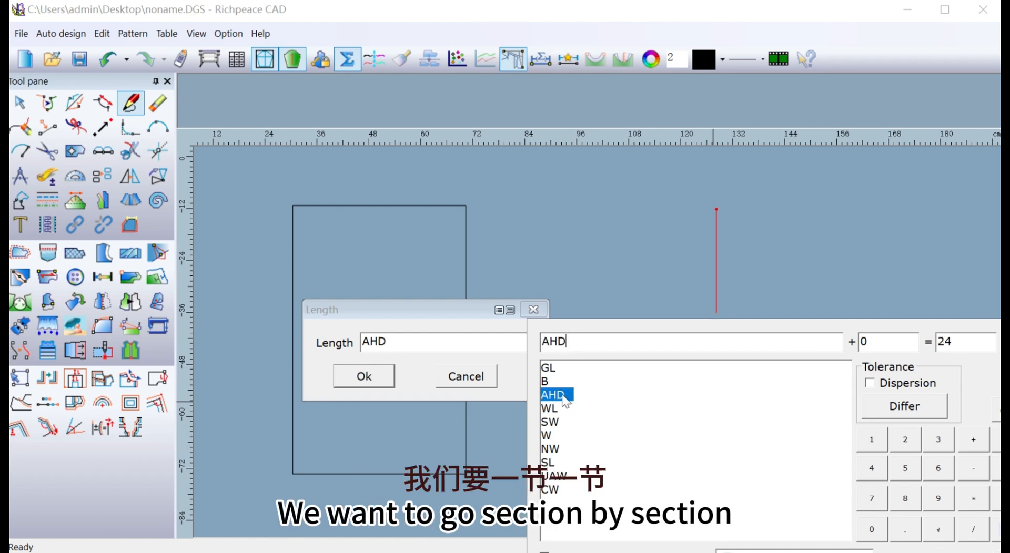
{"action": "left_click", "coordinate": [363, 377]}
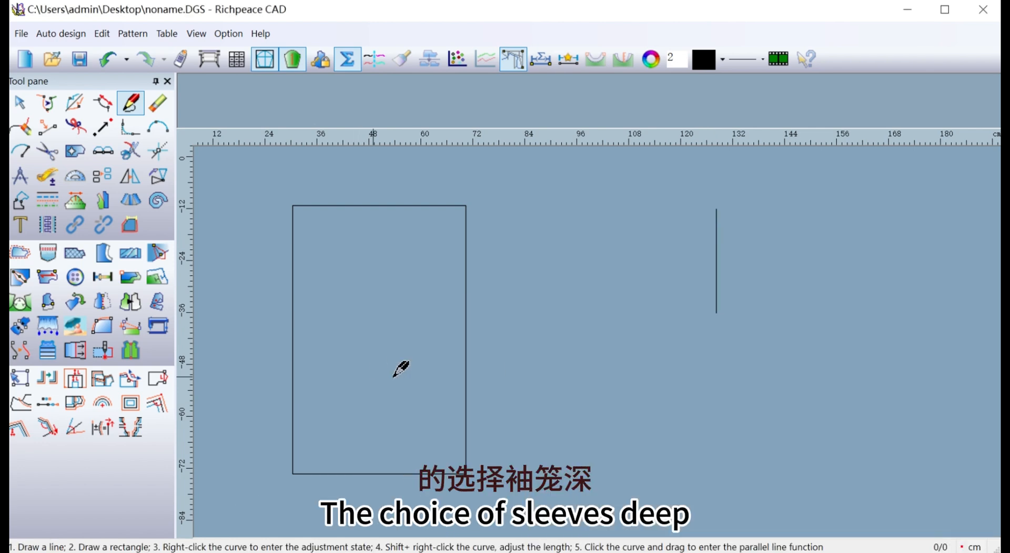
Extend the vertical line downward from its lower end with a straight segment whose length is the formula WL-AHD.
{"action": "left_click", "coordinate": [717, 314]}
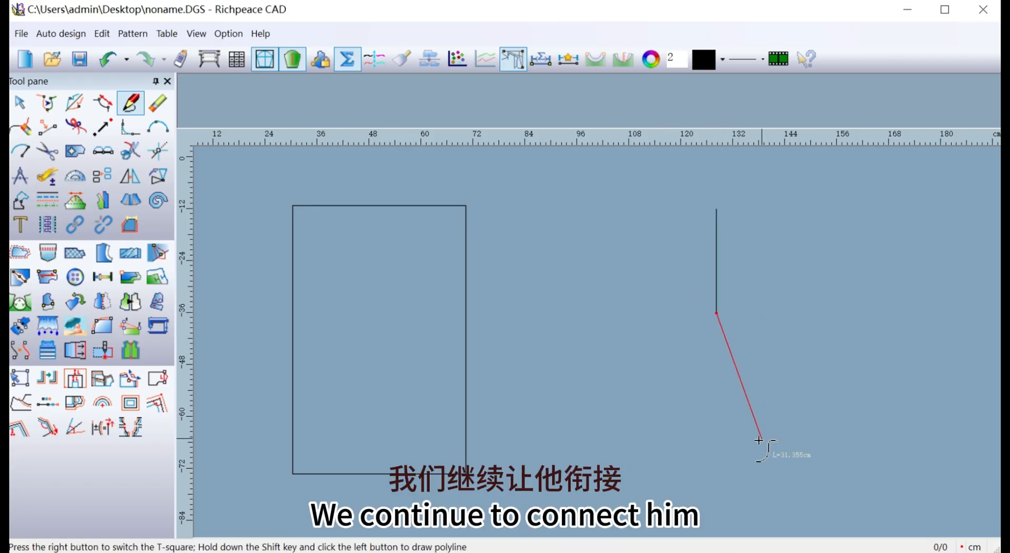
{"action": "right_click", "coordinate": [726, 429]}
{"action": "left_click", "coordinate": [716, 376]}
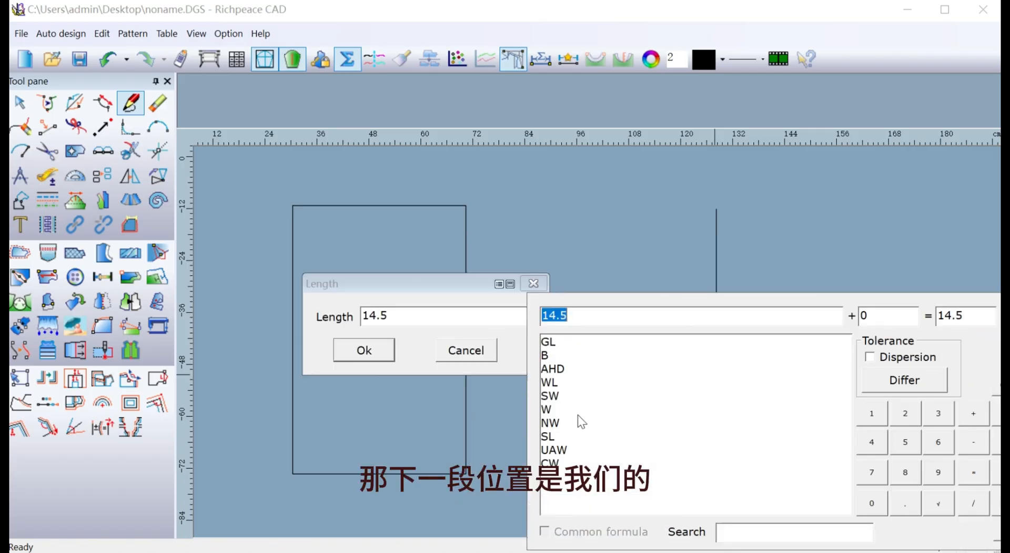
{"action": "left_click", "coordinate": [555, 386]}
{"action": "double_click", "coordinate": [557, 387]}
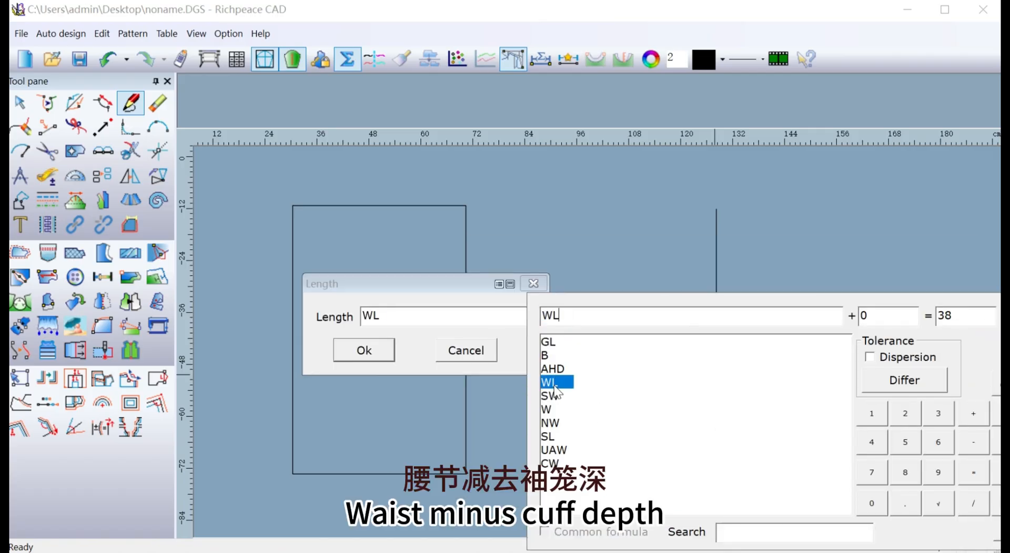
{"action": "left_click", "coordinate": [980, 438]}
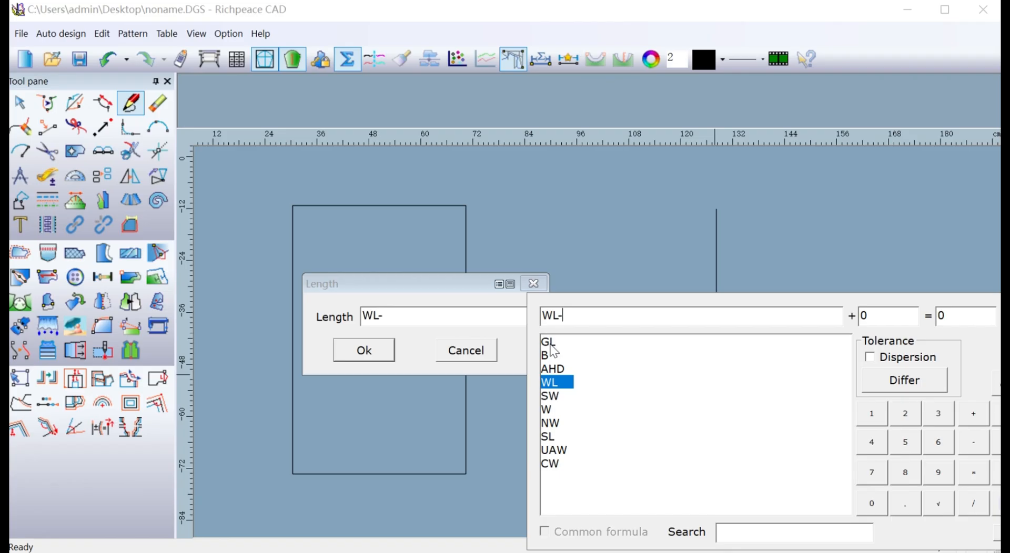
{"action": "double_click", "coordinate": [561, 368]}
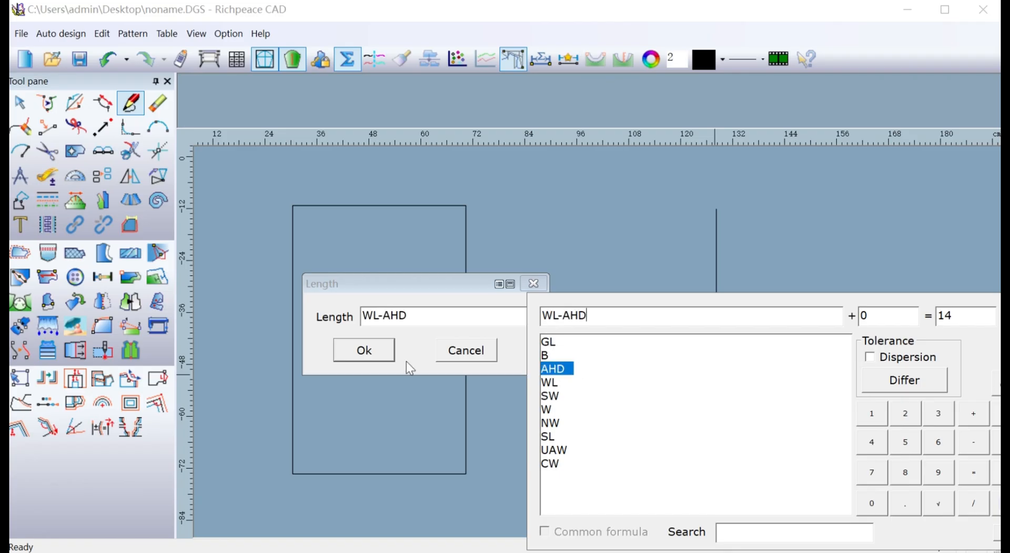
{"action": "left_click", "coordinate": [392, 362]}
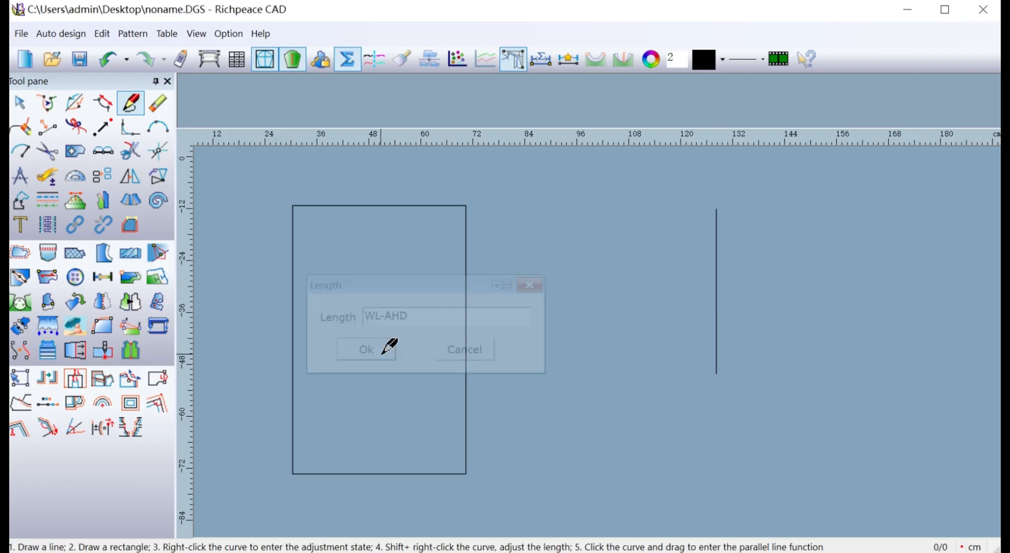
Continue the vertical line downward from its new lower end with a segment whose length is the formula GL-WL.
{"action": "left_click", "coordinate": [717, 374]}
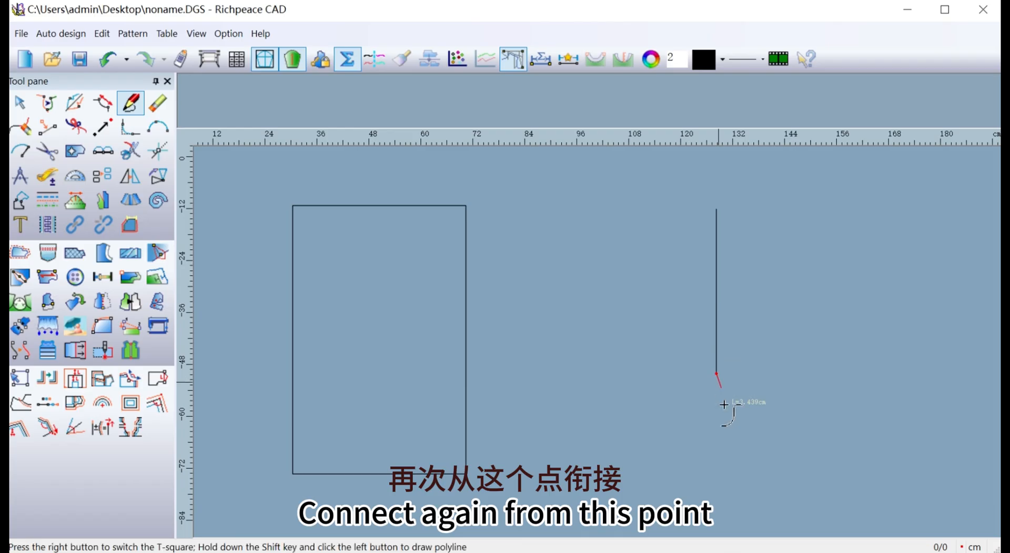
{"action": "left_click", "coordinate": [712, 477]}
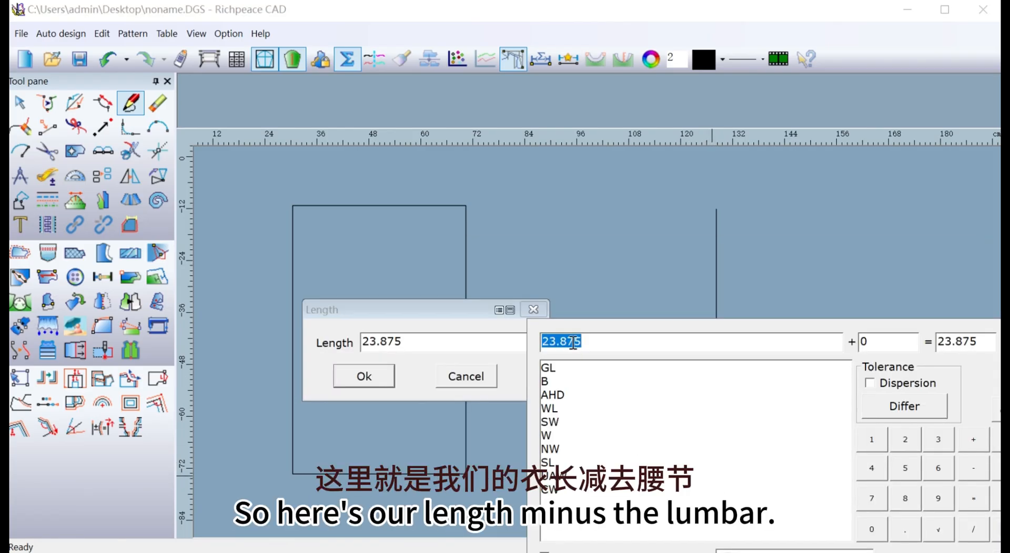
{"action": "left_click", "coordinate": [554, 368]}
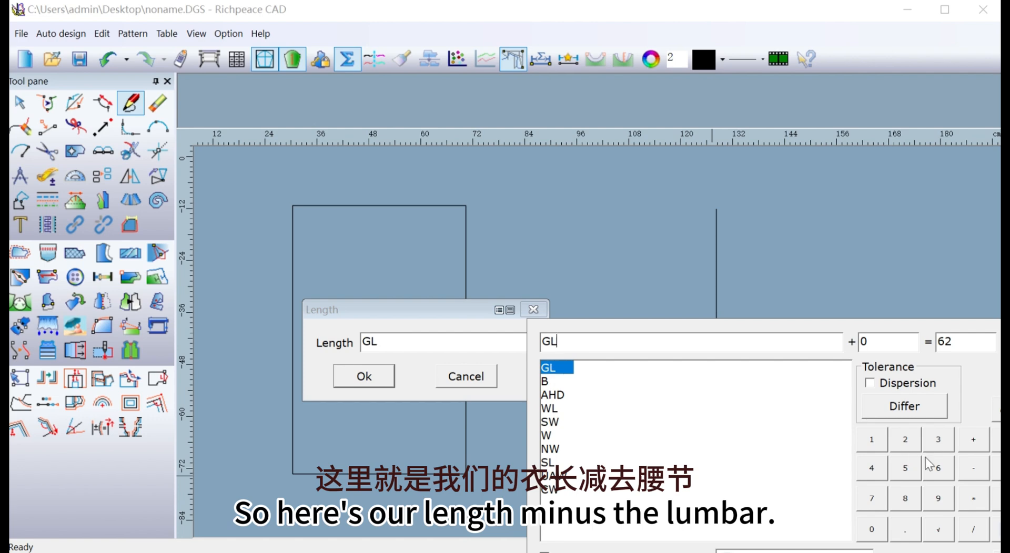
{"action": "left_click", "coordinate": [974, 468]}
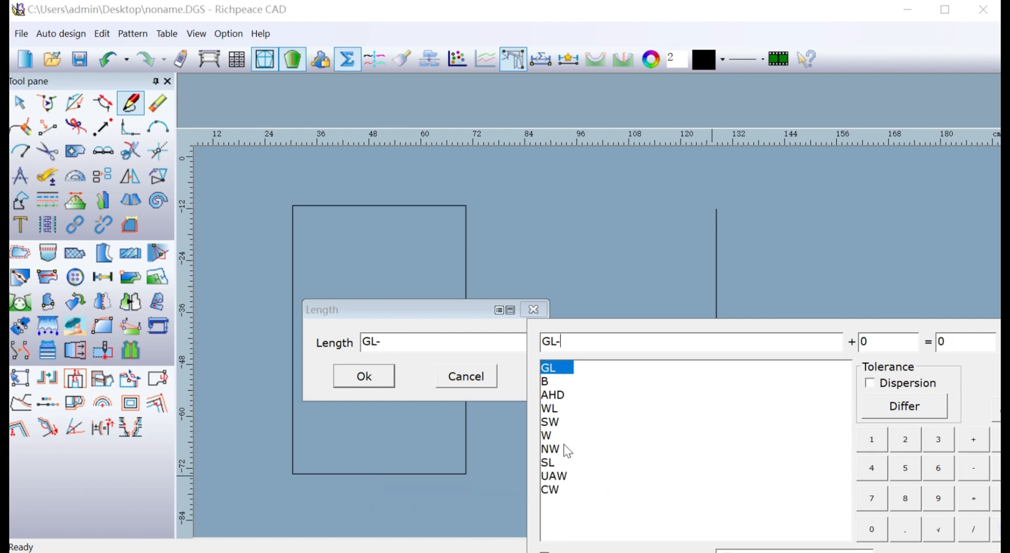
{"action": "left_click", "coordinate": [551, 409]}
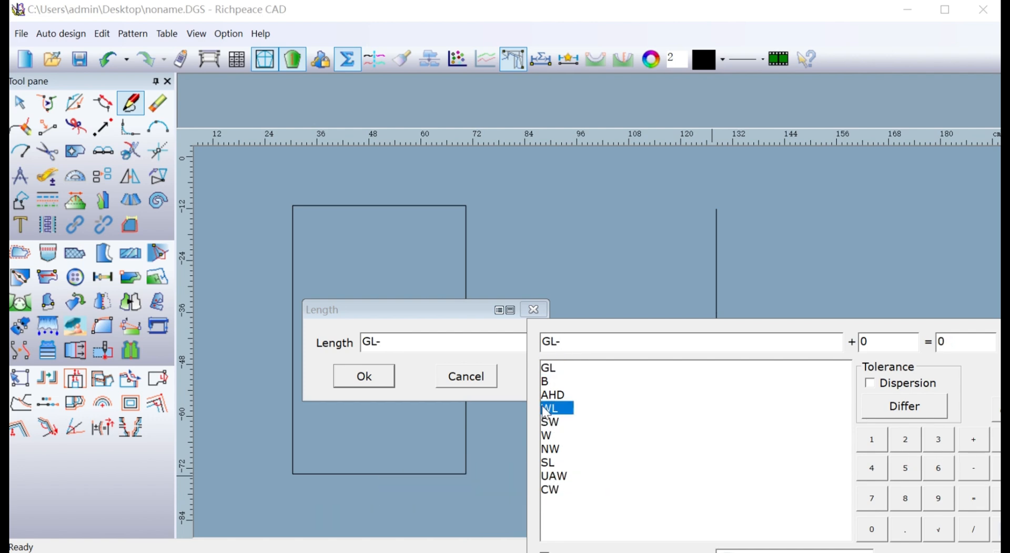
{"action": "left_click", "coordinate": [385, 377]}
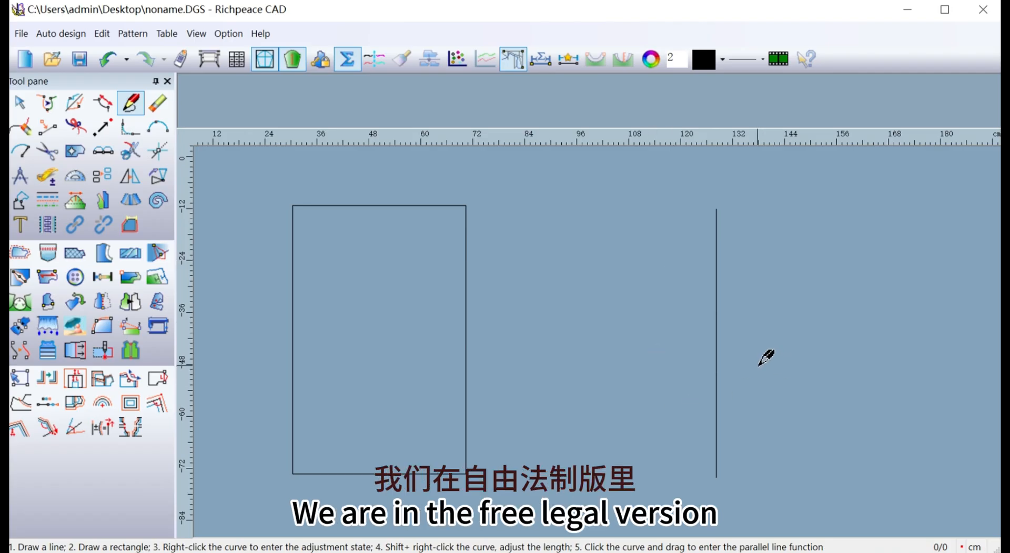
Draw the rectangle's vertical midline from its top edge to its bottom edge, and set the number of equal divisions to 6.
{"action": "left_click", "coordinate": [379, 206]}
{"action": "left_click", "coordinate": [379, 334]}
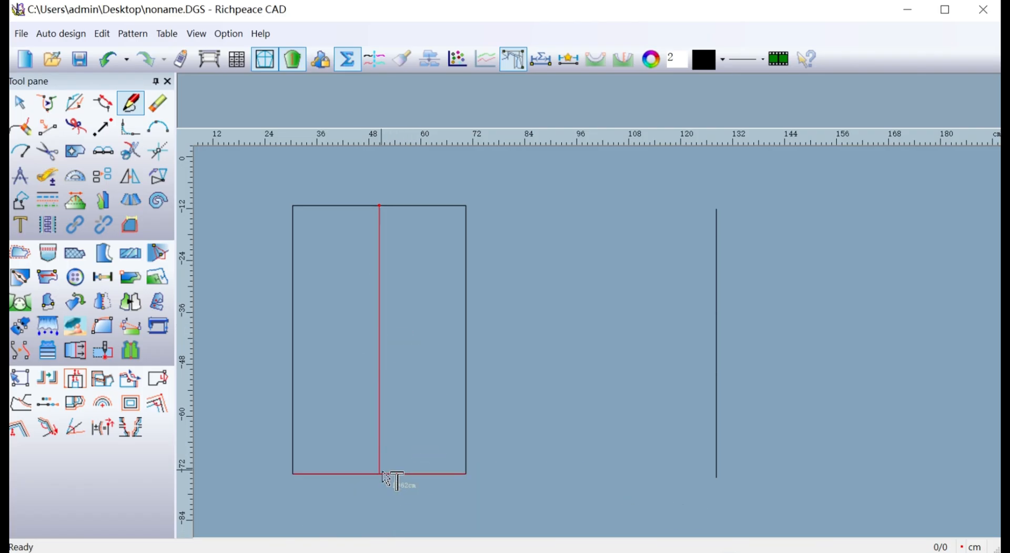
{"action": "left_click", "coordinate": [380, 473]}
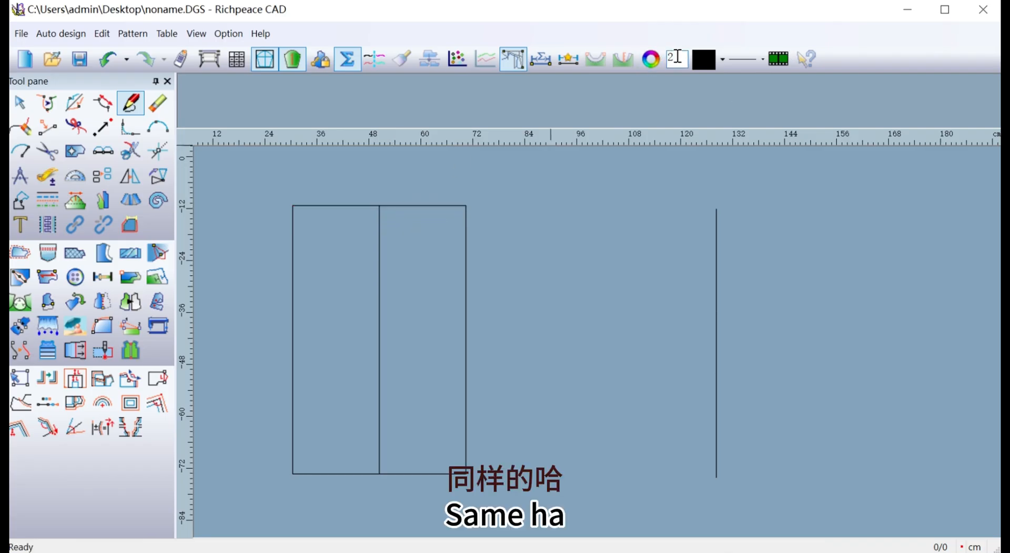
{"action": "left_click_drag", "start_coordinate": [674, 56], "coordinate": [669, 57]}
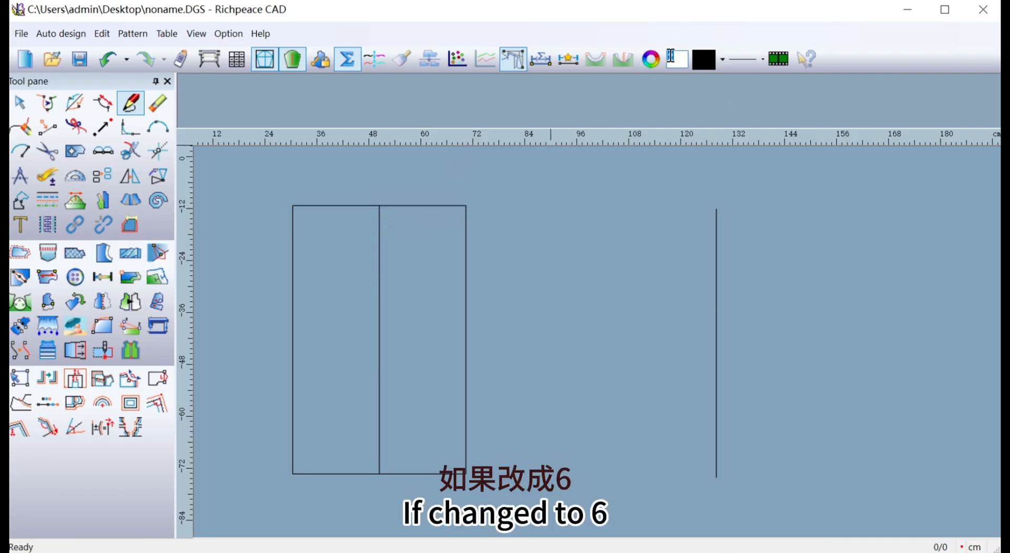
{"action": "type", "text": "6"}
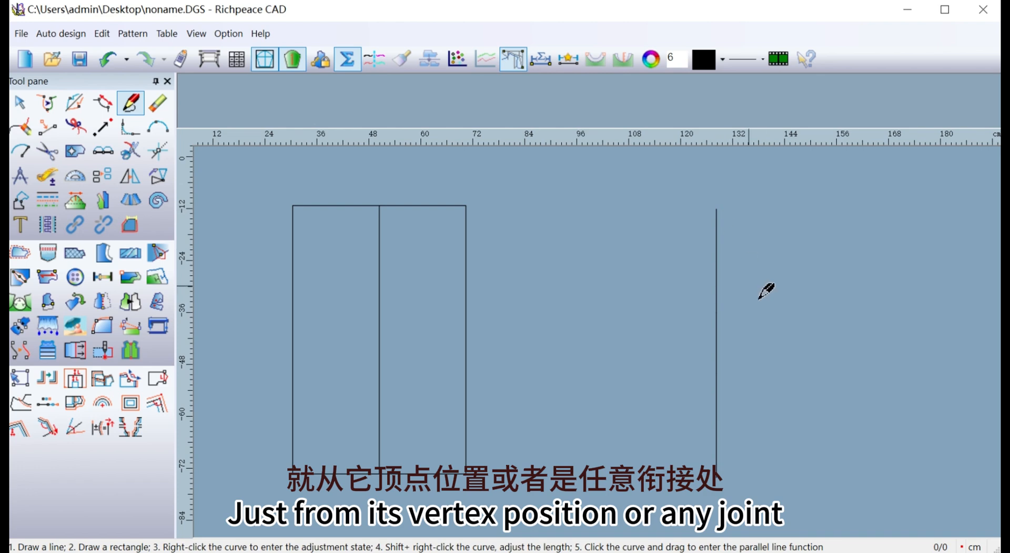
Draw a horizontal line to the left from the lower end of the AHD segment, with length B/4.
{"action": "left_click", "coordinate": [716, 314]}
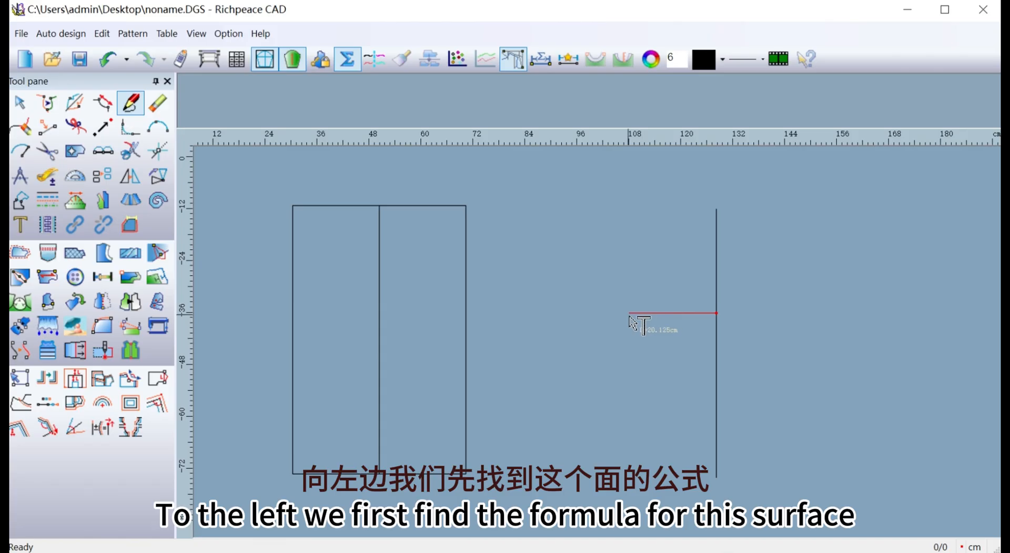
{"action": "left_click", "coordinate": [634, 314]}
{"action": "left_click", "coordinate": [499, 310]}
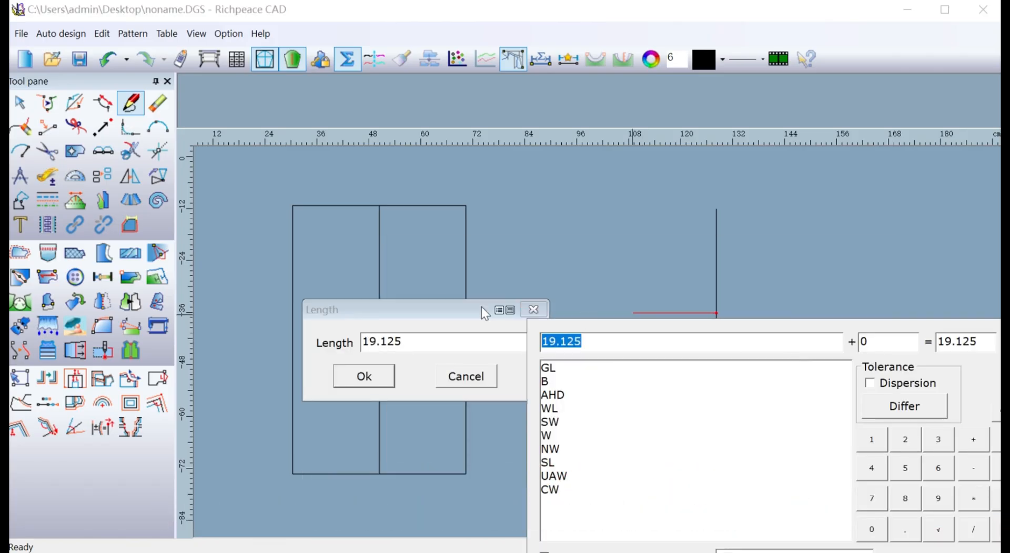
{"action": "double_click", "coordinate": [547, 382]}
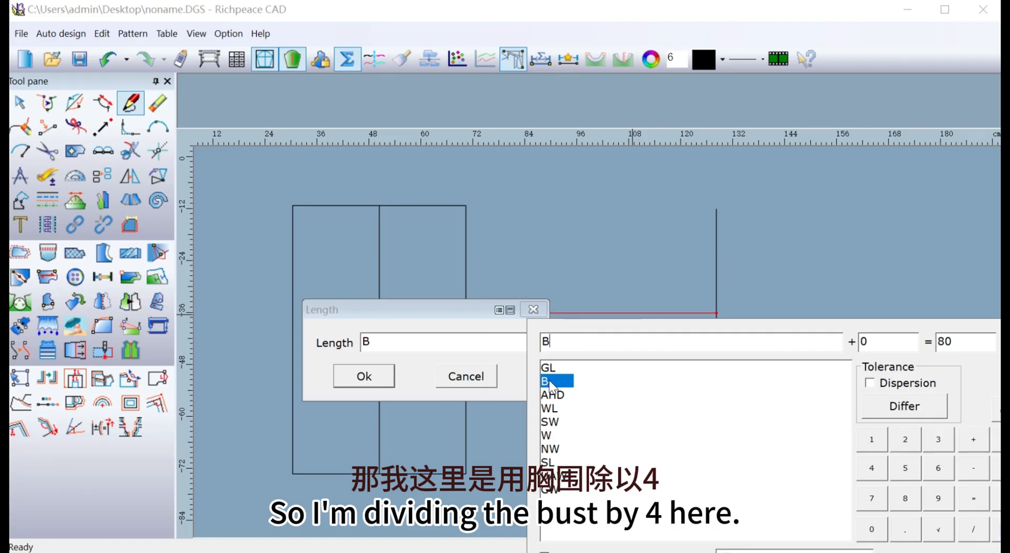
{"action": "left_click", "coordinate": [974, 529]}
{"action": "left_click", "coordinate": [871, 468]}
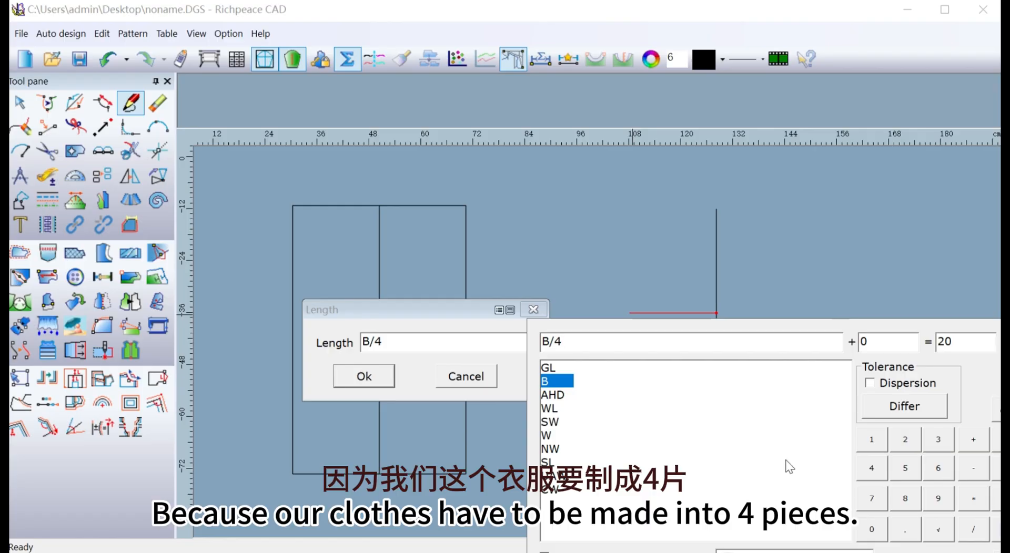
{"action": "left_click", "coordinate": [375, 379]}
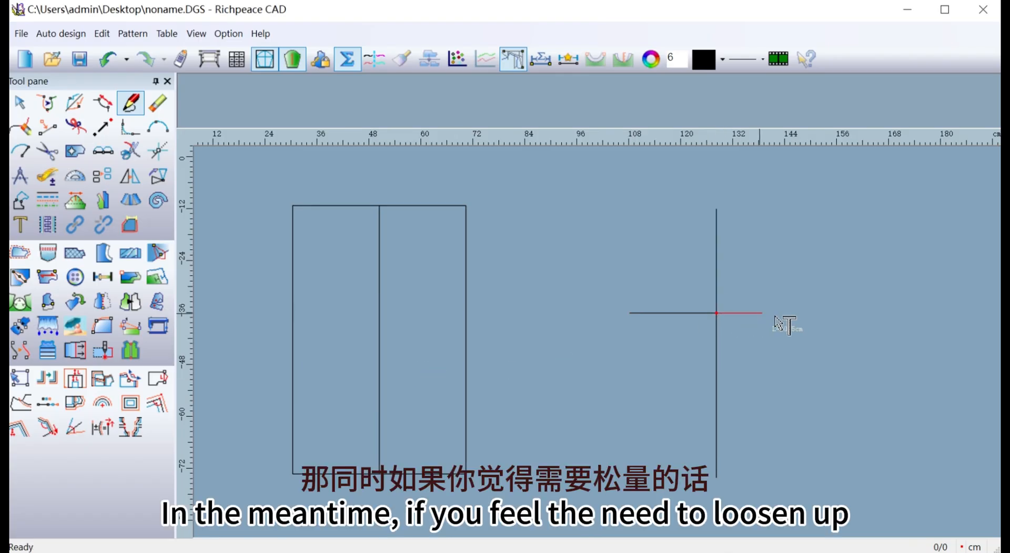
Draw a horizontal line to the right from the lower end of the AHD segment, with length B/4.
{"action": "left_click", "coordinate": [798, 322]}
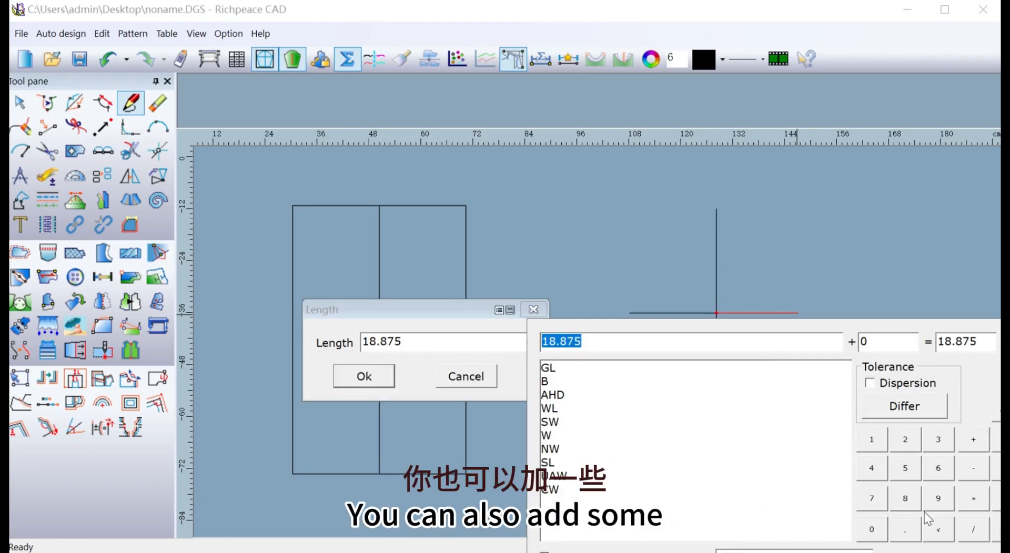
{"action": "double_click", "coordinate": [553, 383]}
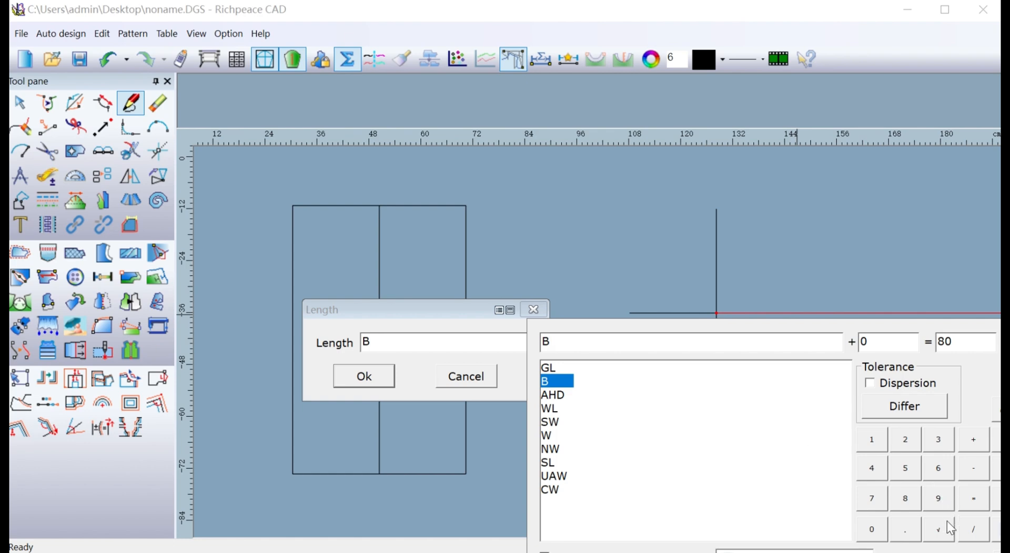
{"action": "left_click", "coordinate": [974, 530]}
{"action": "left_click", "coordinate": [871, 468]}
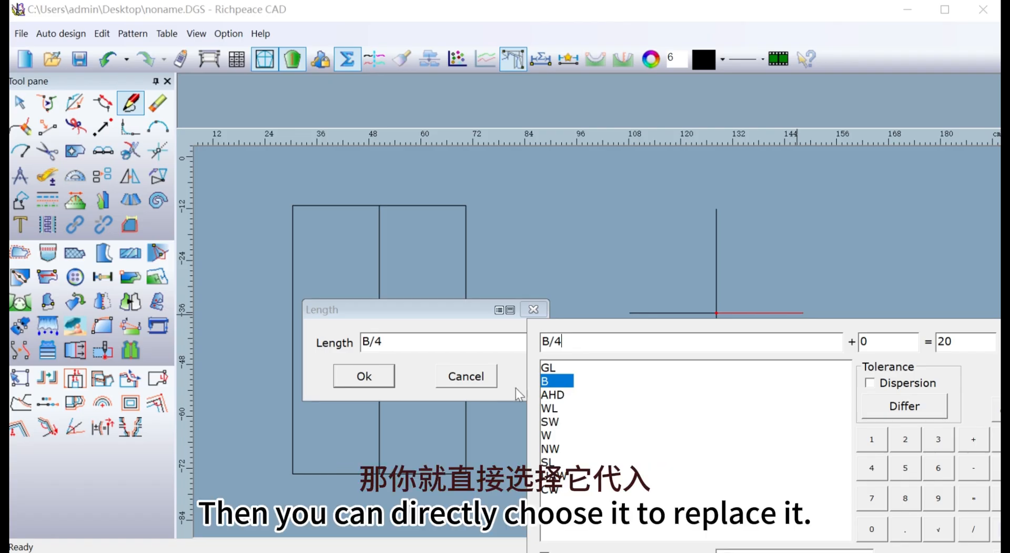
{"action": "left_click", "coordinate": [390, 379]}
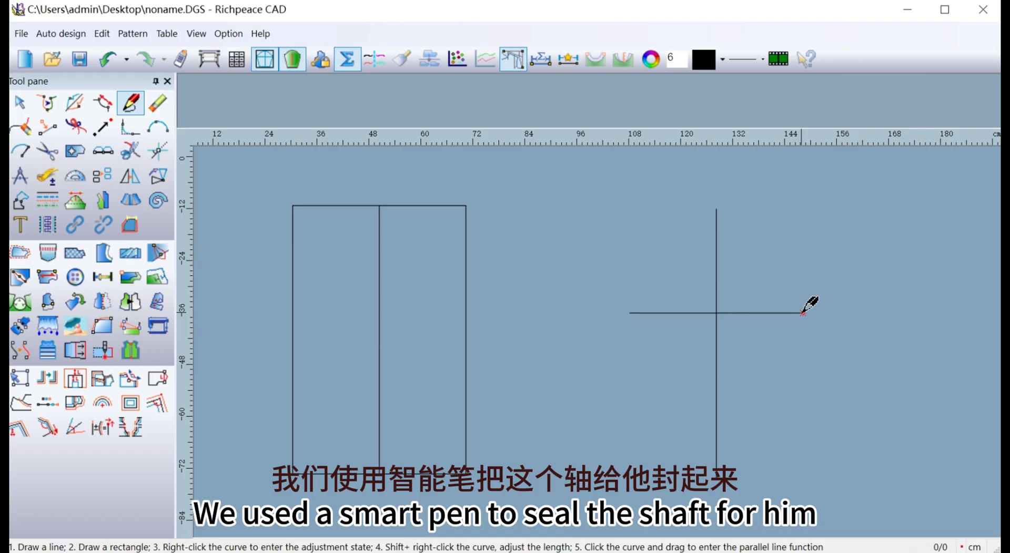
With horizontal and vertical lines, join both bust line ends to the centre line's top, and the waist point to the bust line's right end.
{"action": "left_click_drag", "start_coordinate": [803, 313], "coordinate": [717, 209]}
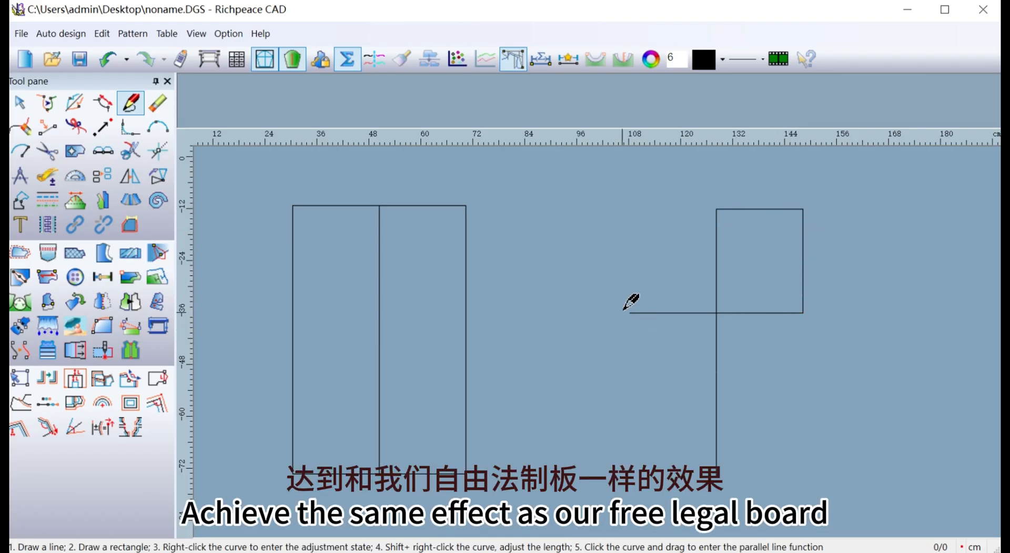
{"action": "left_click_drag", "start_coordinate": [630, 312], "coordinate": [717, 209]}
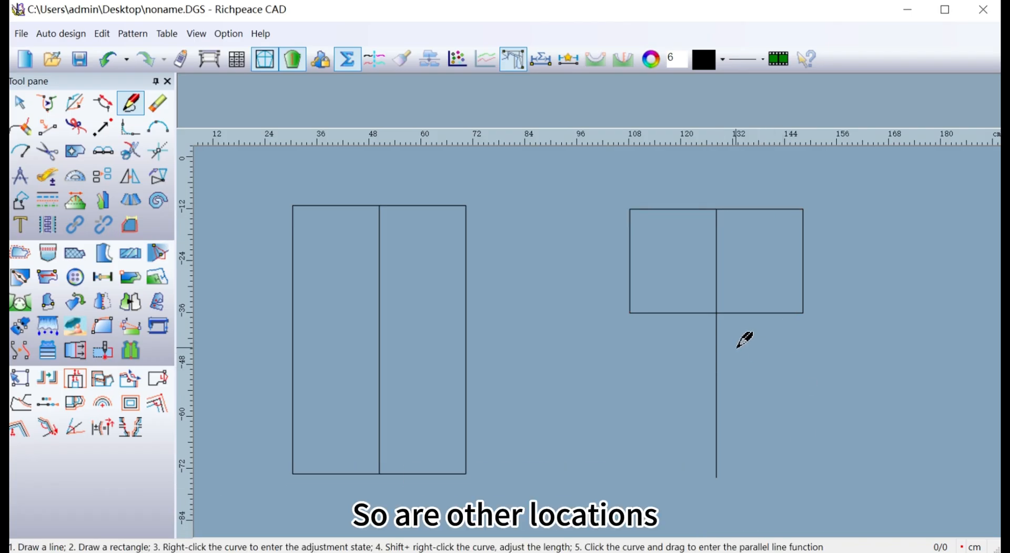
{"action": "left_click", "coordinate": [716, 373]}
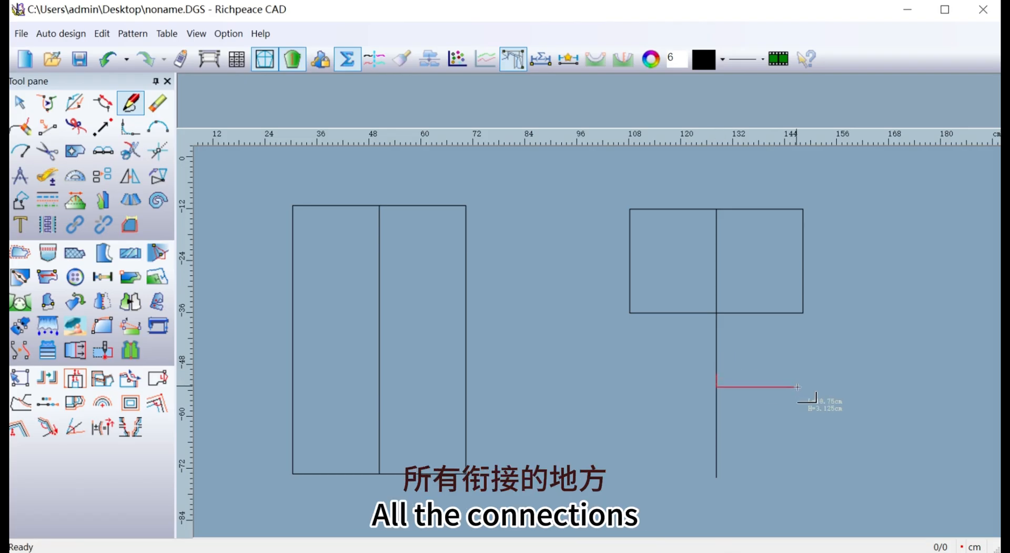
{"action": "right_click", "coordinate": [808, 344]}
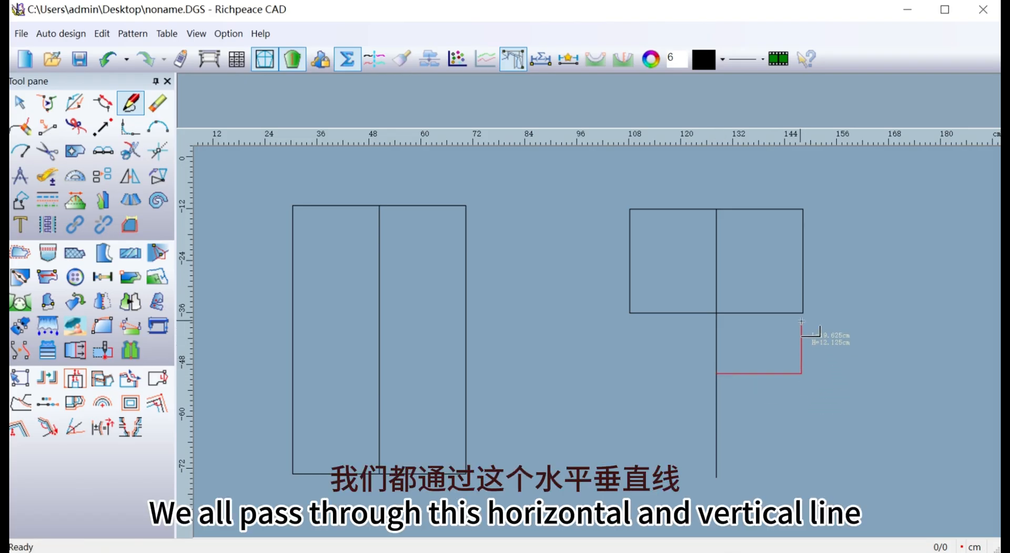
{"action": "left_click", "coordinate": [807, 314]}
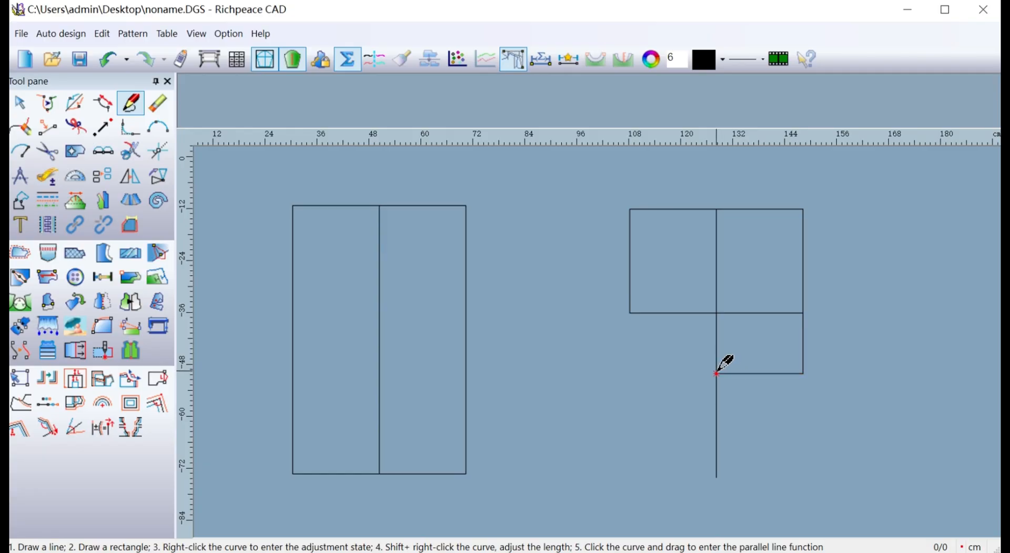
{"action": "right_click_drag", "start_coordinate": [716, 372], "coordinate": [681, 367]}
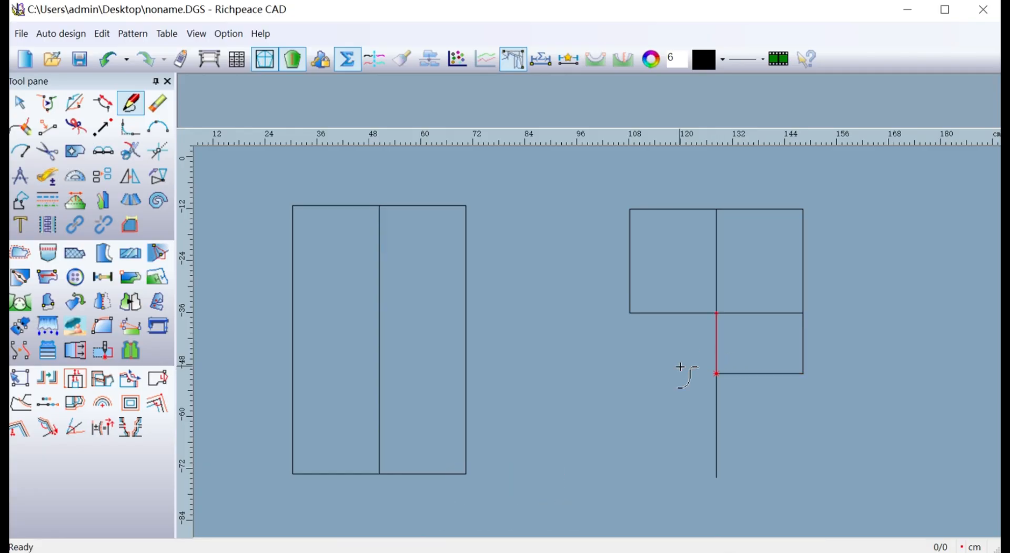
{"action": "left_click", "coordinate": [680, 367]}
{"action": "right_click", "coordinate": [680, 367]}
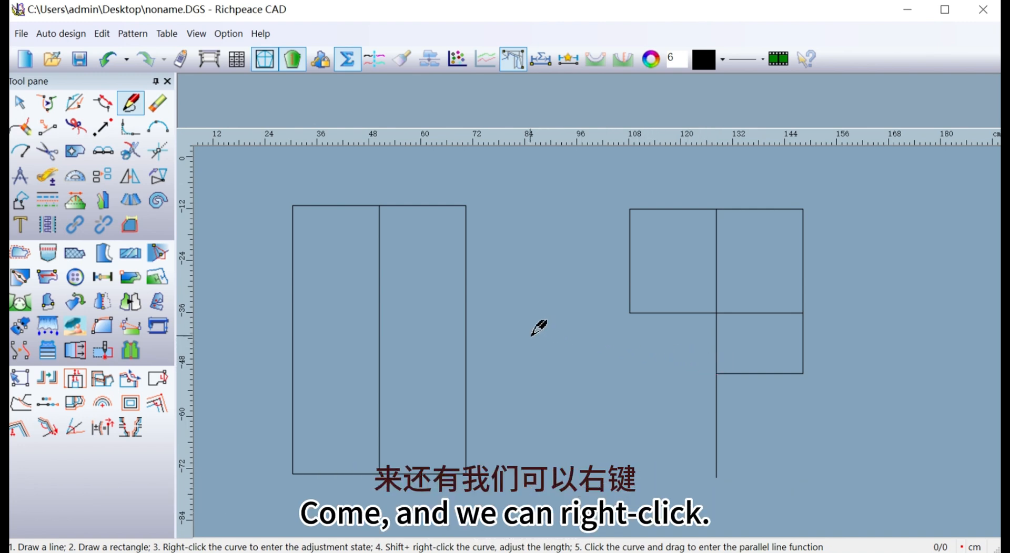
Open the customization of the pop-up shortcut toolbar, examine its tools and the available Horz and vert line tool, and accept the setup.
{"action": "right_click", "coordinate": [571, 356]}
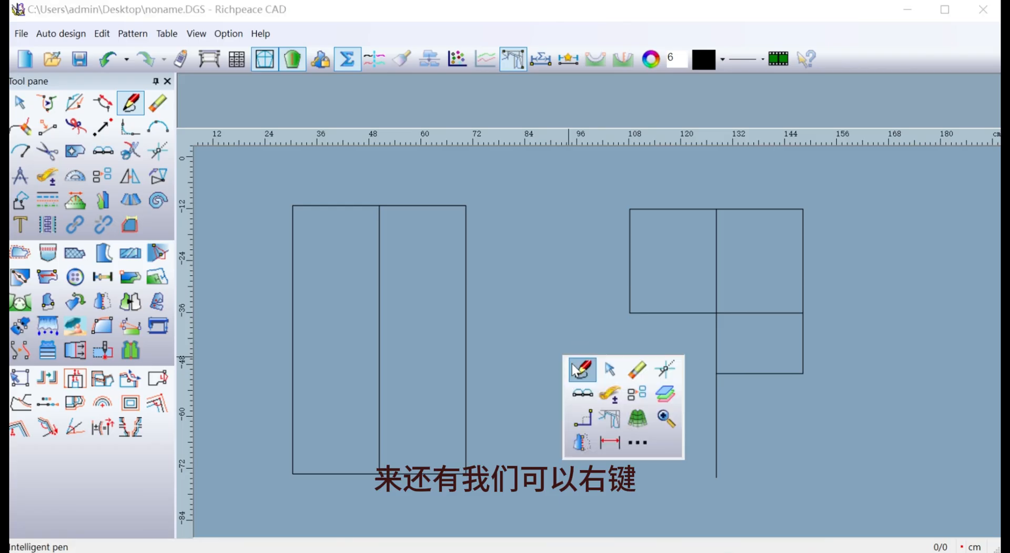
{"action": "left_click", "coordinate": [637, 444]}
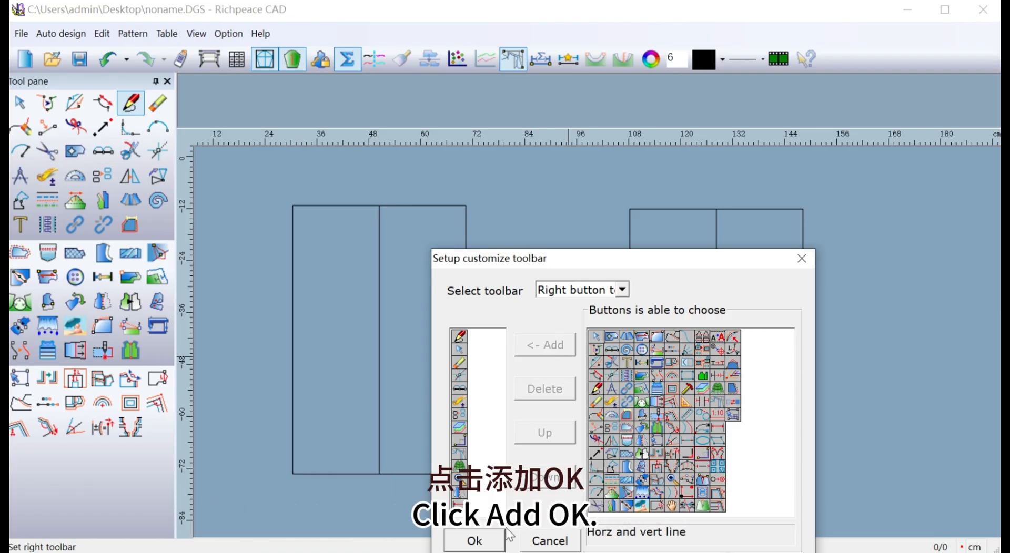
{"action": "left_click", "coordinate": [498, 542]}
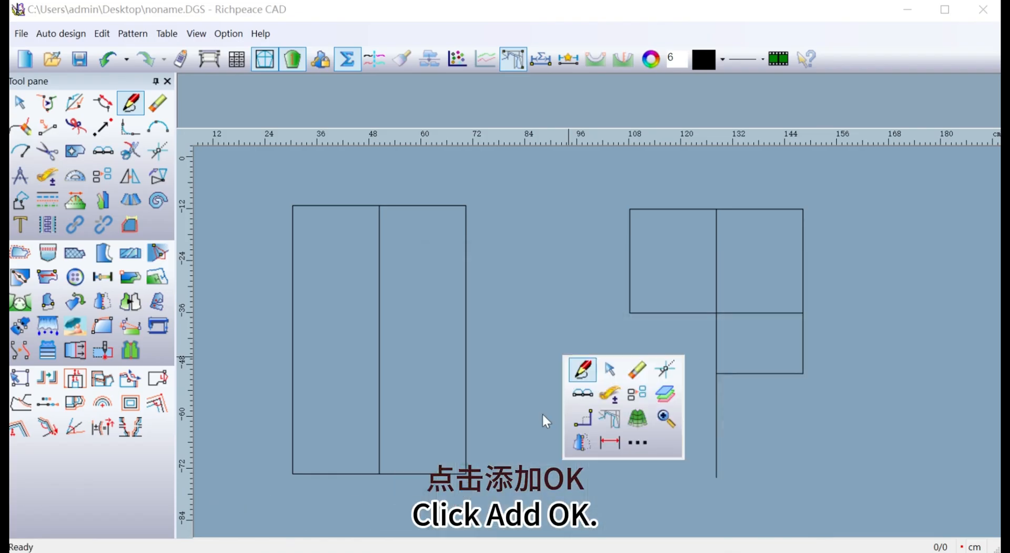
With horizontal and vertical lines, close the second framework's left waist section and both lower sections down to the centre line's lower end.
{"action": "left_click", "coordinate": [584, 419]}
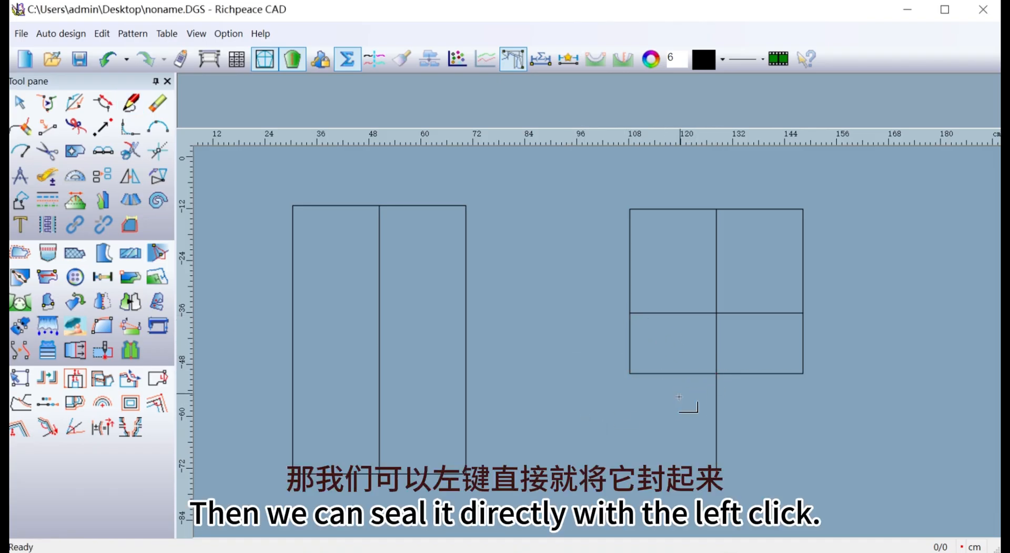
{"action": "left_click", "coordinate": [630, 375]}
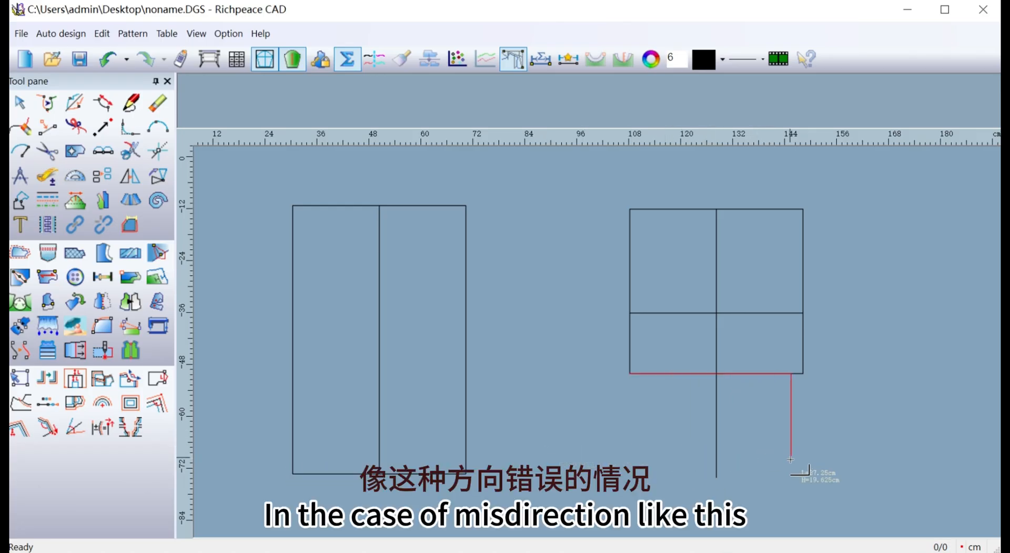
{"action": "right_click", "coordinate": [636, 457]}
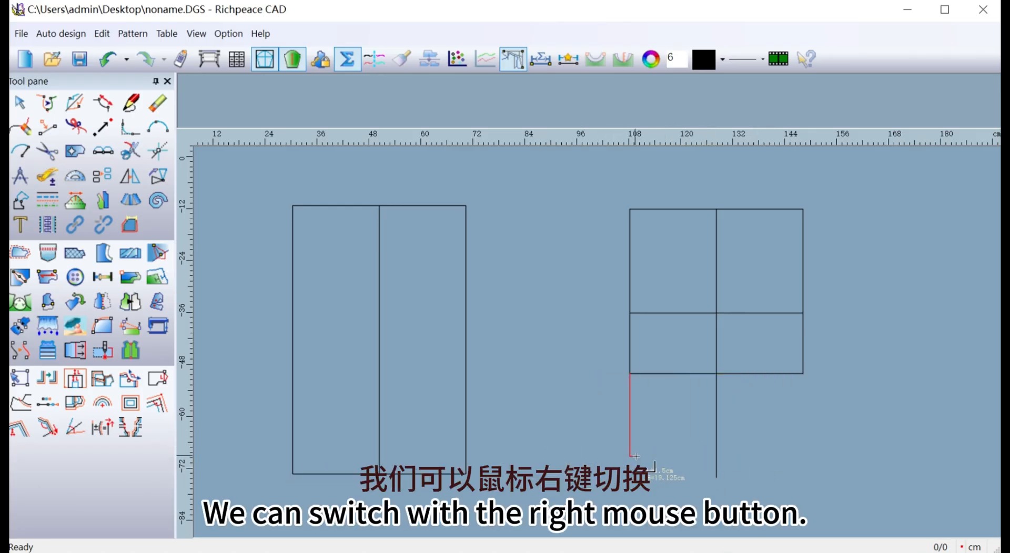
{"action": "left_click", "coordinate": [717, 480]}
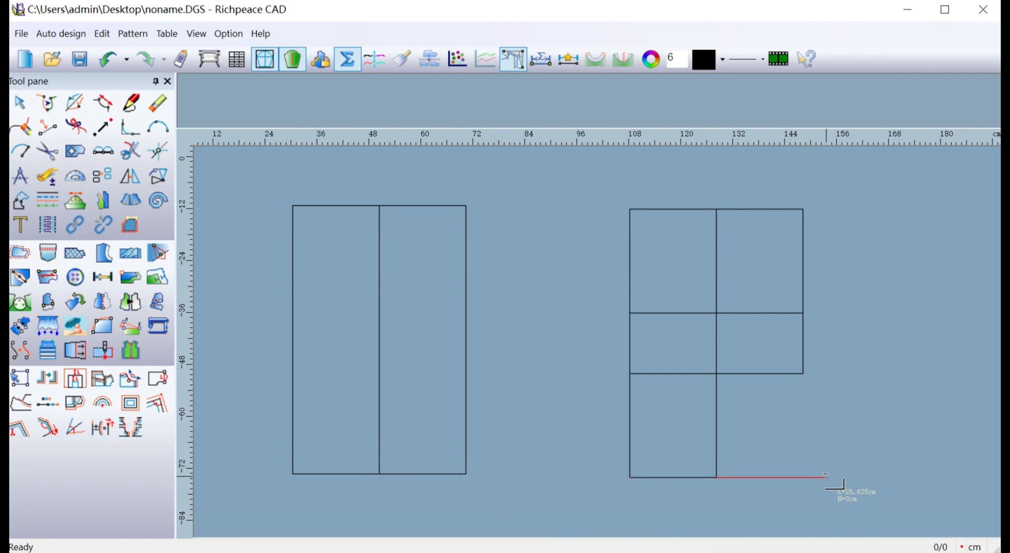
{"action": "left_click", "coordinate": [803, 374]}
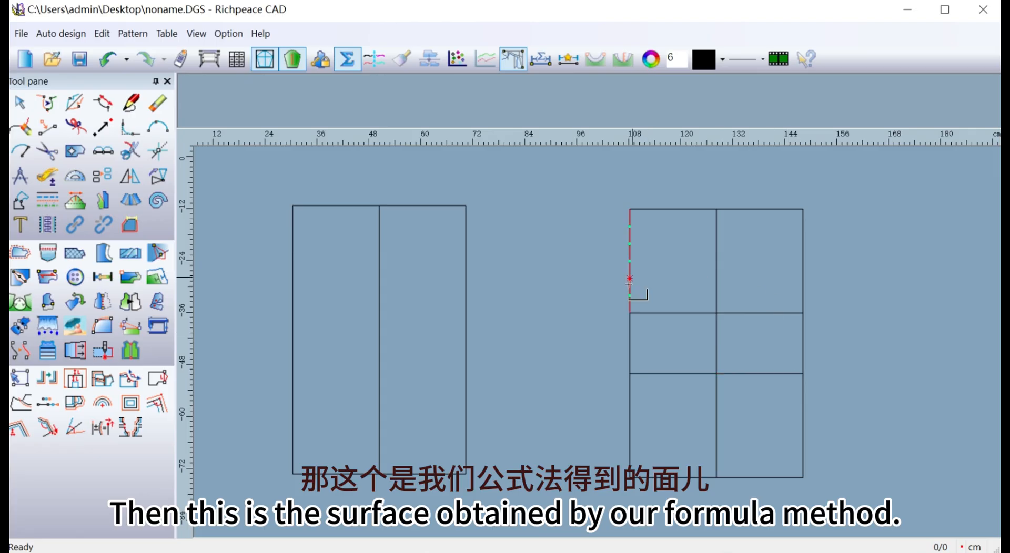
Start a set of lines parallel to and below the first rectangle's top edge, with the first distance at 24 cm.
{"action": "left_click", "coordinate": [130, 103]}
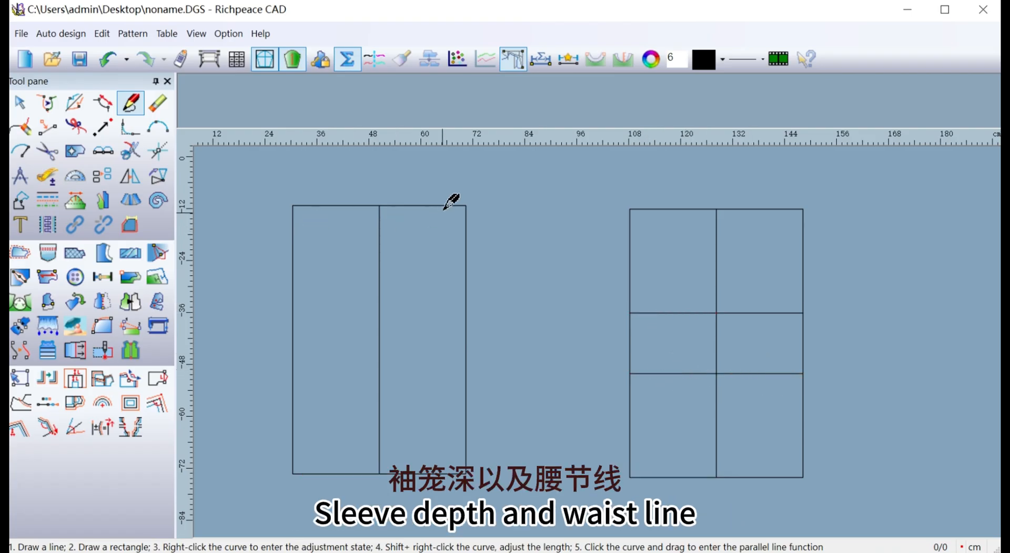
{"action": "left_click_drag", "start_coordinate": [418, 205], "coordinate": [430, 289]}
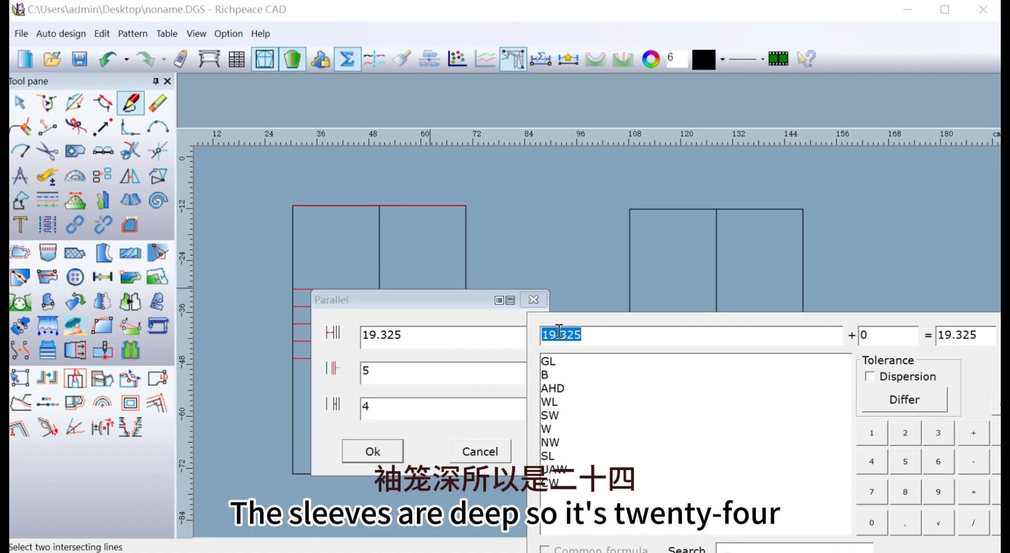
{"action": "type", "text": "24"}
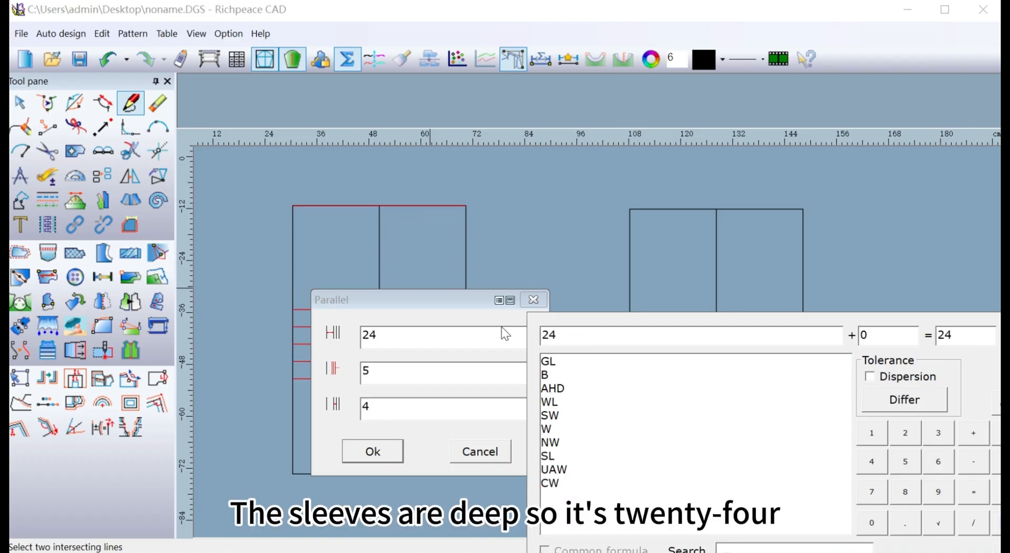
Set the parallels to two lines spaced 14 cm apart and create them as the bust and waist lines.
{"action": "left_click_drag", "start_coordinate": [444, 296], "coordinate": [587, 293]}
{"action": "left_click", "coordinate": [505, 368]}
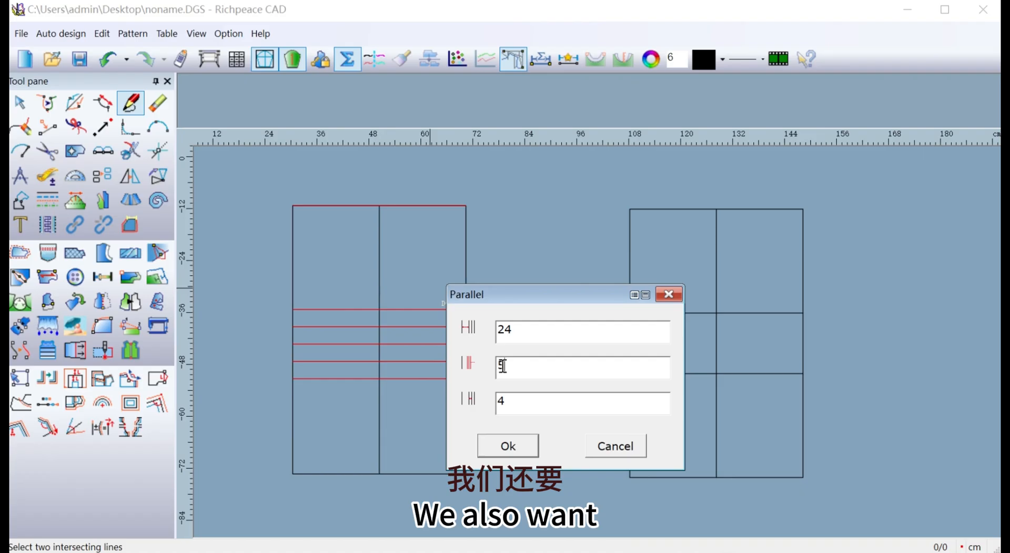
{"action": "double_click", "coordinate": [503, 366]}
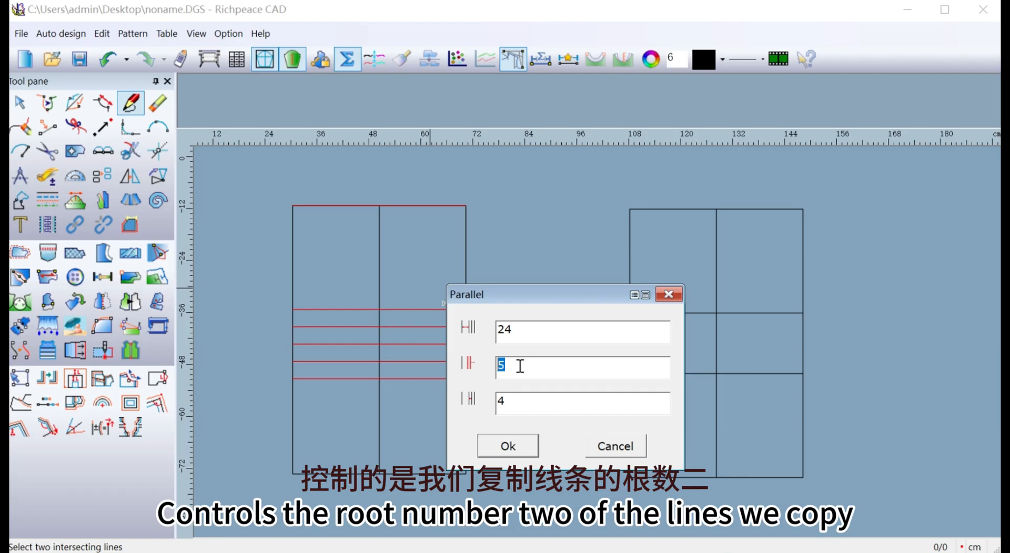
{"action": "type", "text": "2"}
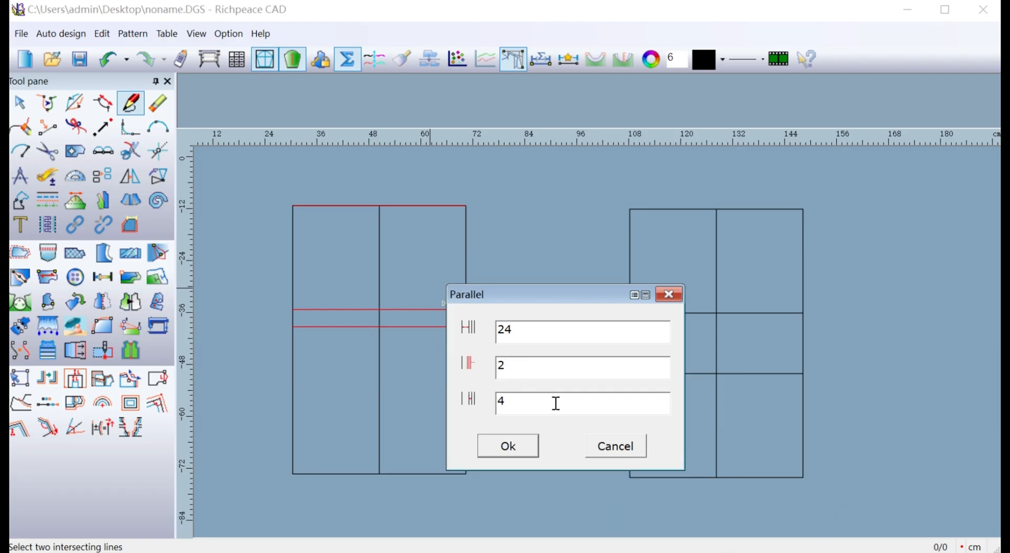
{"action": "double_click", "coordinate": [505, 403]}
{"action": "key", "text": "Escape"}
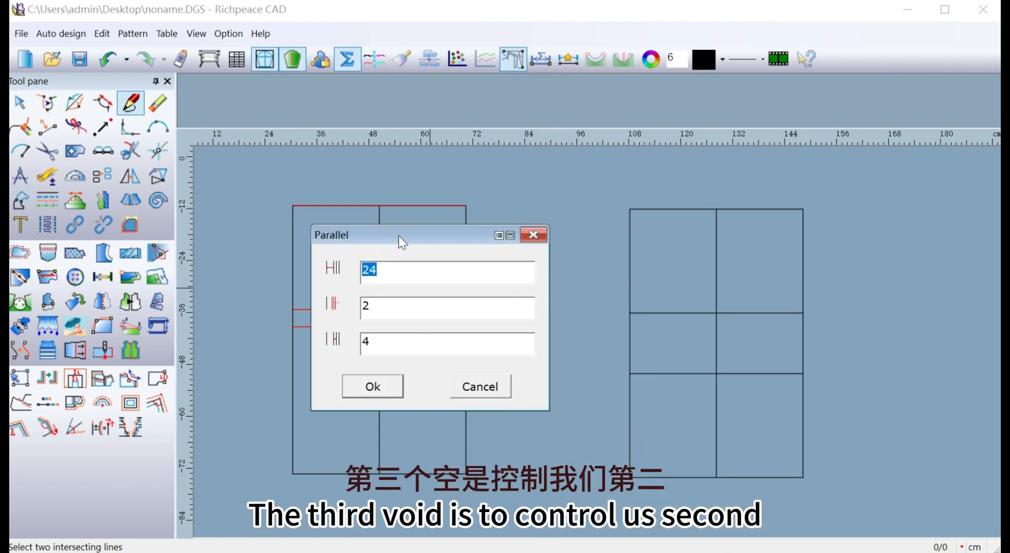
{"action": "left_click_drag", "start_coordinate": [401, 241], "coordinate": [664, 277]}
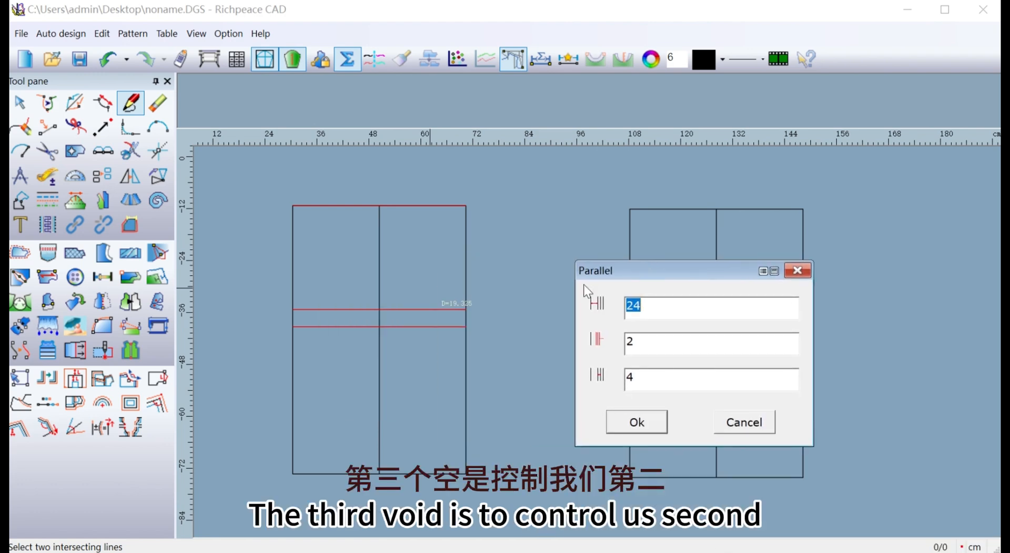
{"action": "double_click", "coordinate": [633, 381]}
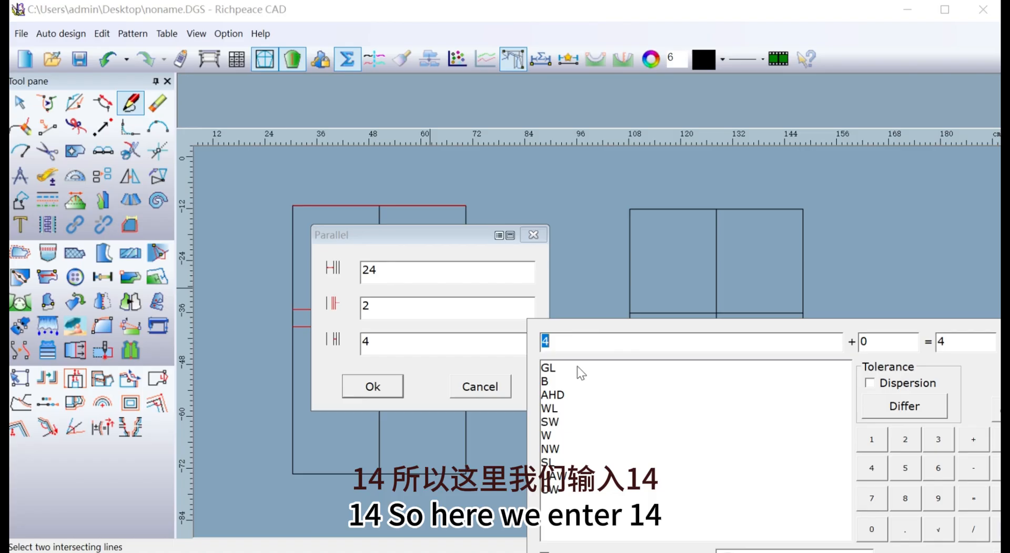
{"action": "type", "text": "14"}
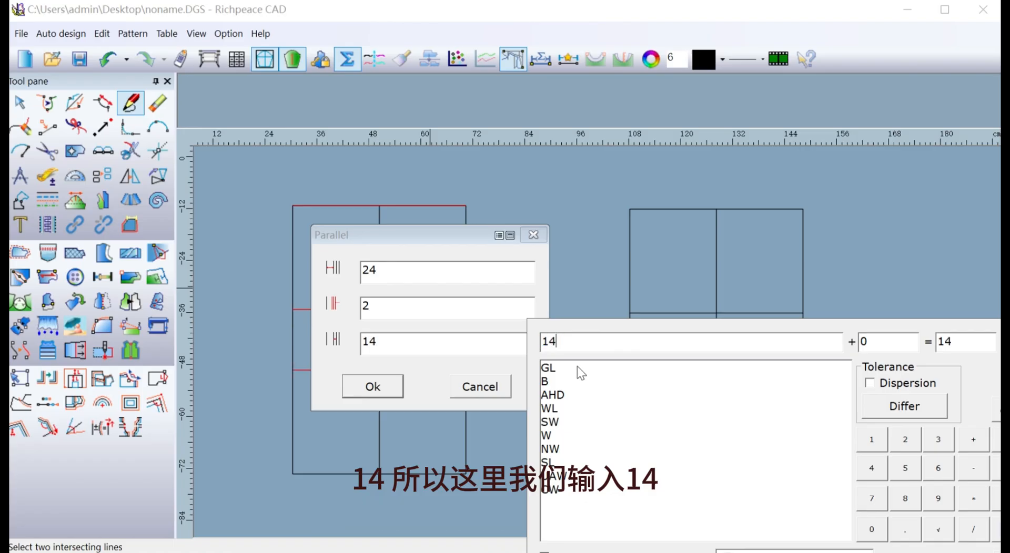
{"action": "left_click", "coordinate": [367, 386]}
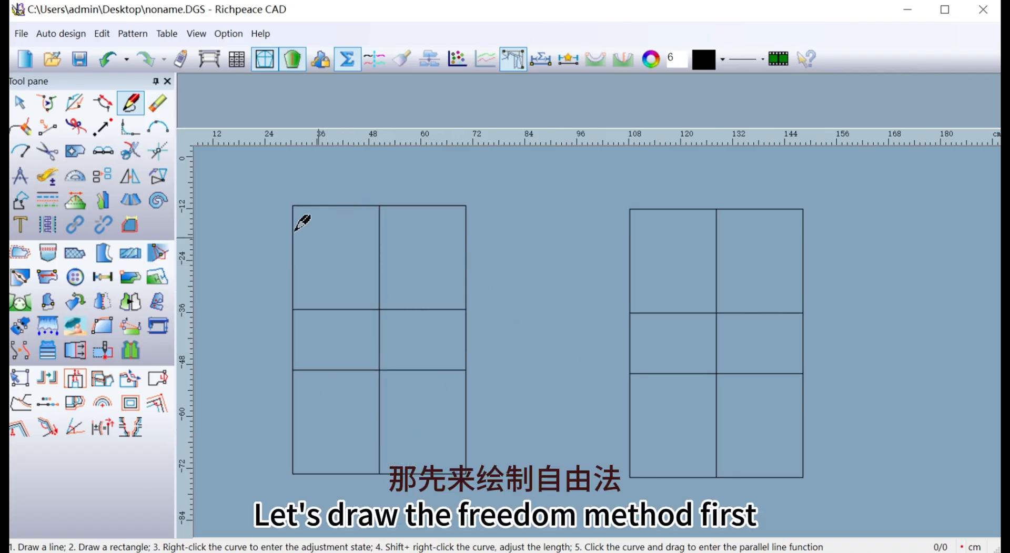
Draw a horizontal and vertical line pair inside the first rectangle's upper-left corner, 7.2 cm wide and 2 cm deep.
{"action": "left_click_drag", "start_coordinate": [292, 206], "coordinate": [345, 227]}
{"action": "right_click", "coordinate": [321, 225]}
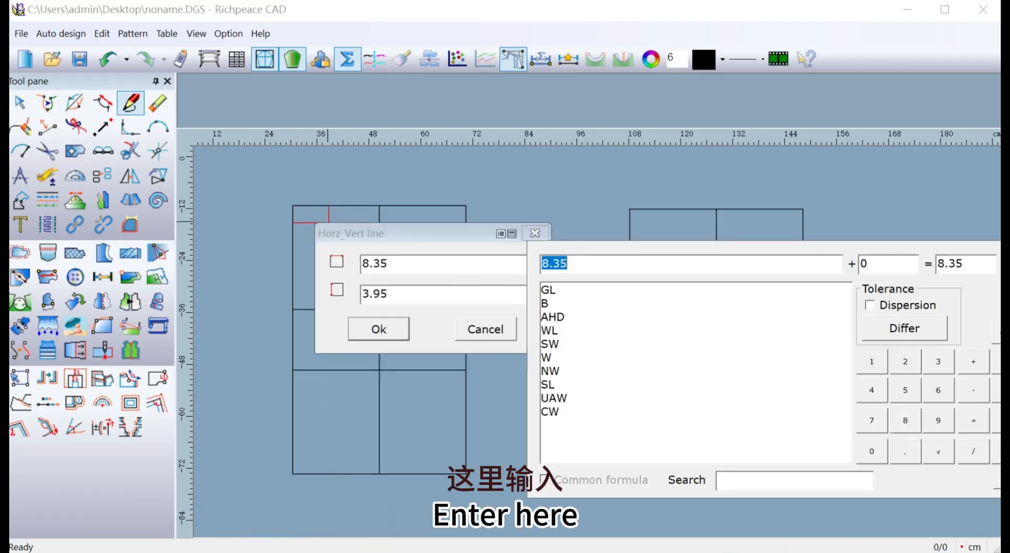
{"action": "left_click", "coordinate": [869, 423]}
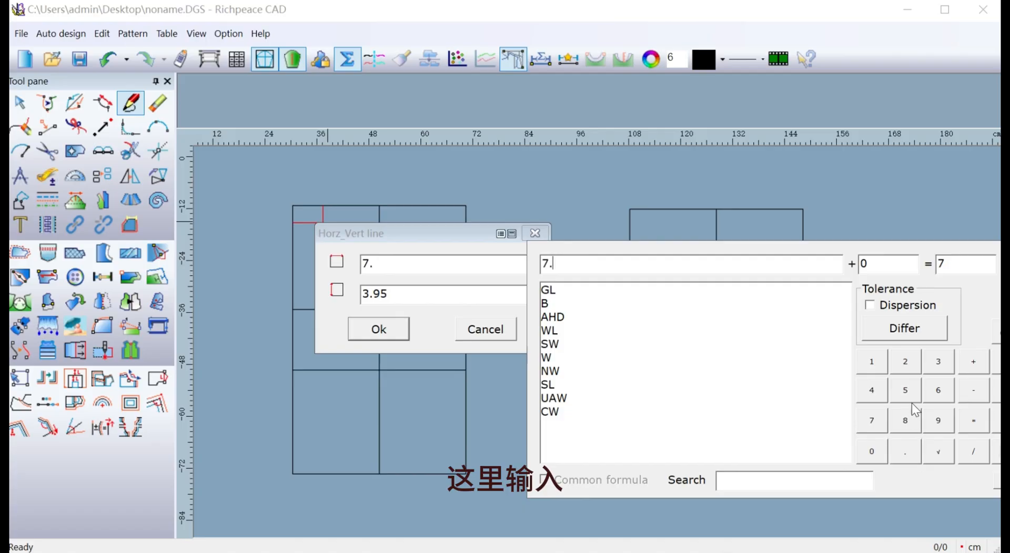
{"action": "left_click", "coordinate": [912, 364]}
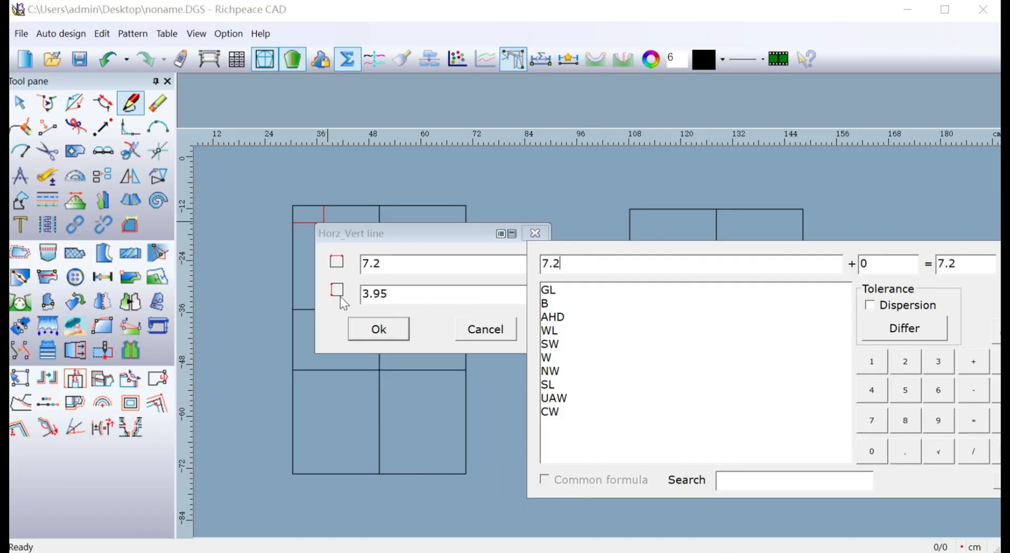
{"action": "left_click", "coordinate": [407, 299]}
{"action": "left_click", "coordinate": [906, 392]}
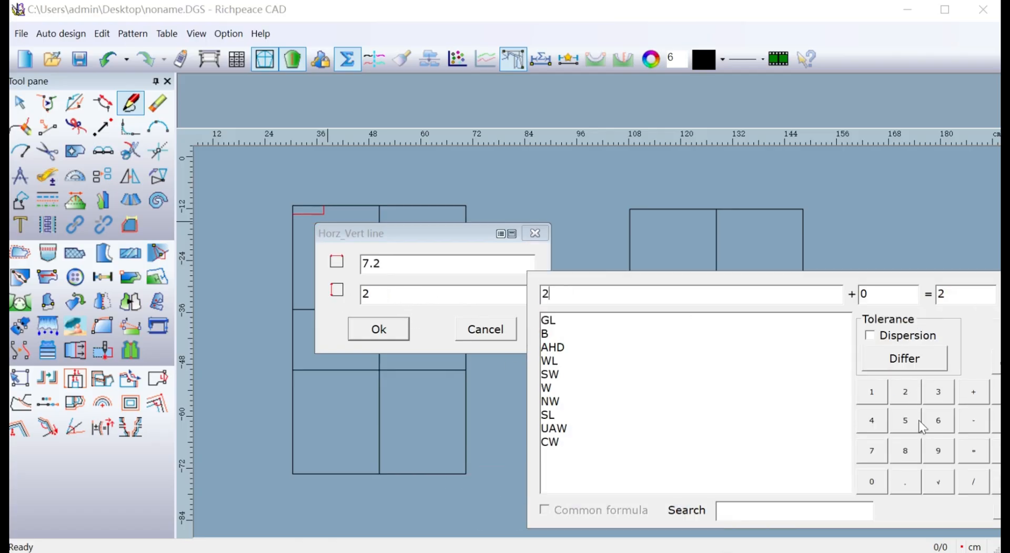
{"action": "left_click", "coordinate": [397, 332]}
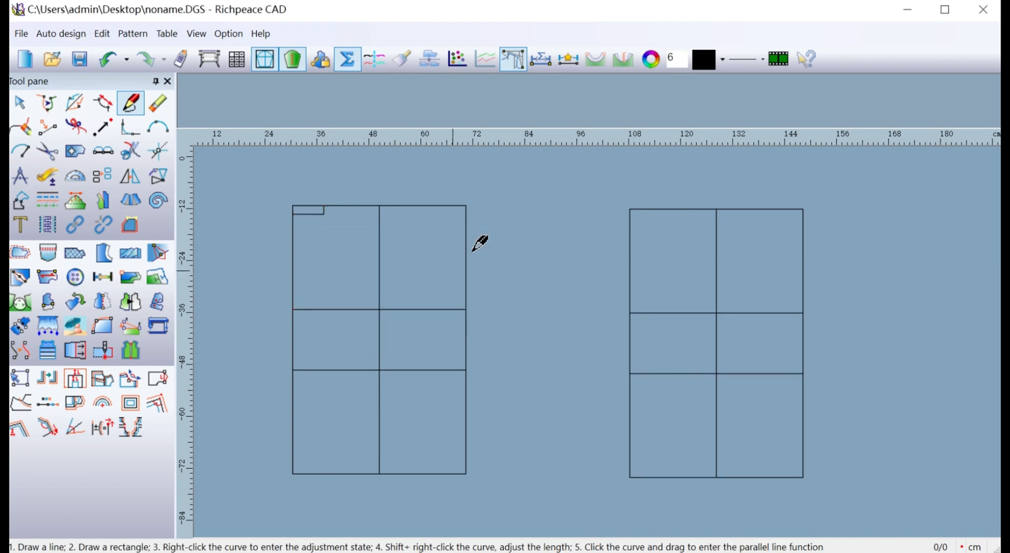
Draw a horizontal and vertical line pair inside the first rectangle's upper-right corner, 7.2 cm wide and 7.6 cm deep.
{"action": "mouse_move", "coordinate": [466, 206]}
{"action": "left_mouse_down"}
{"action": "mouse_move", "coordinate": [413, 247]}
{"action": "mouse_move", "coordinate": [442, 267]}
{"action": "left_mouse_up"}
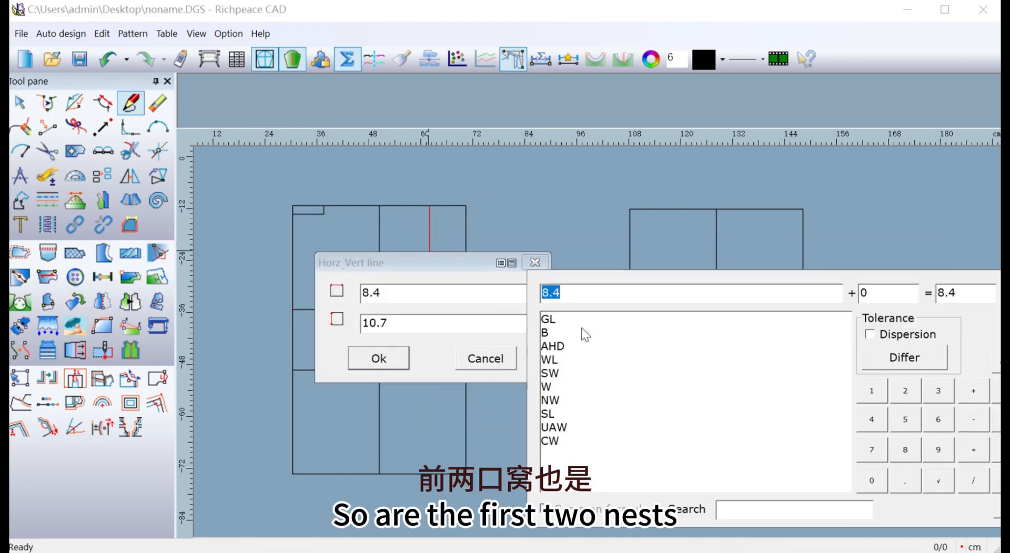
{"action": "left_click", "coordinate": [870, 451]}
{"action": "left_click", "coordinate": [908, 482]}
{"action": "left_click", "coordinate": [907, 393]}
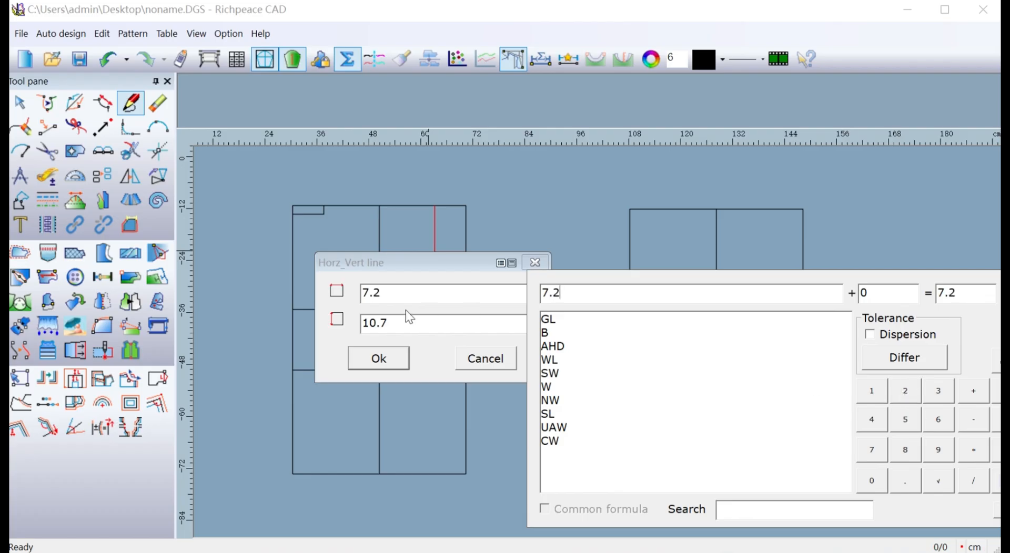
{"action": "left_click", "coordinate": [398, 322]}
{"action": "left_click", "coordinate": [871, 482]}
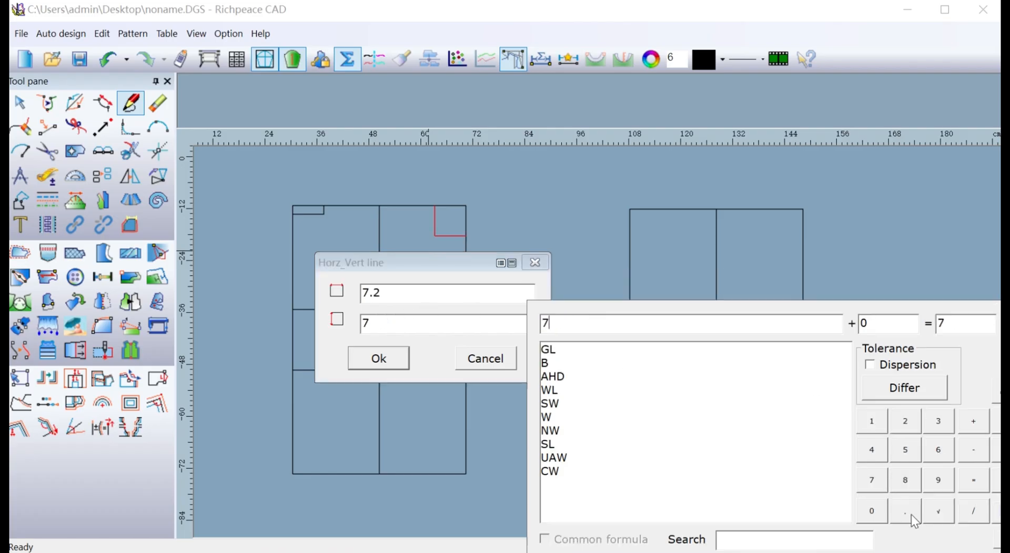
{"action": "left_click", "coordinate": [905, 512]}
{"action": "left_click", "coordinate": [940, 451]}
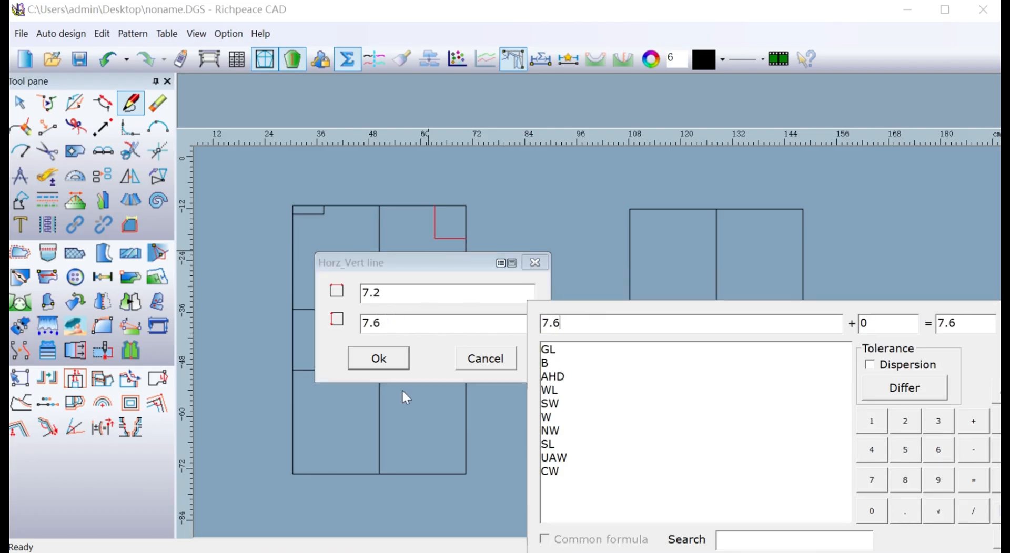
{"action": "left_click", "coordinate": [401, 363]}
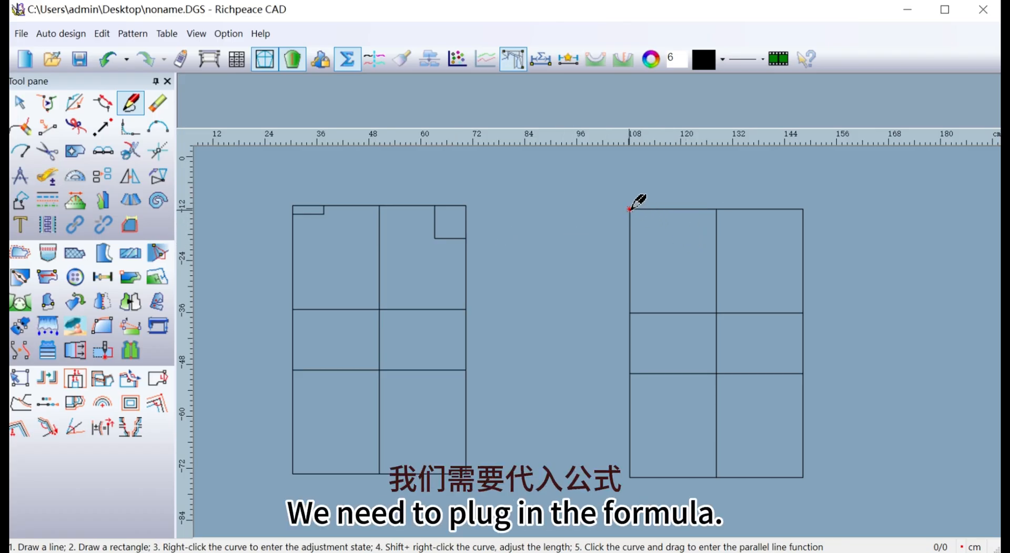
Start a neck line pair inside the second framework's upper-left corner and set its width to the formula NW/5.
{"action": "left_click_drag", "start_coordinate": [630, 210], "coordinate": [668, 221]}
{"action": "left_click", "coordinate": [667, 221]}
{"action": "left_click_drag", "start_coordinate": [421, 240], "coordinate": [298, 284]}
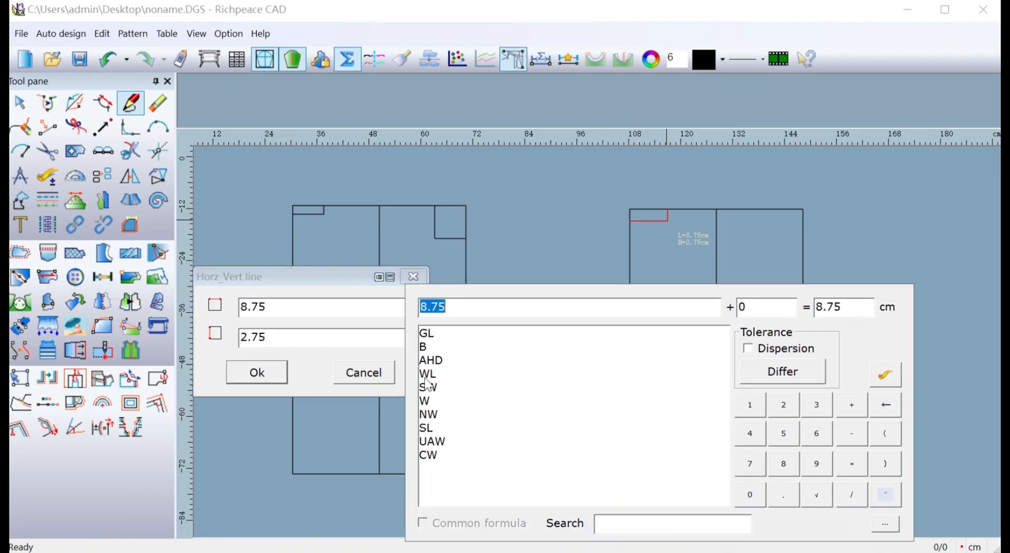
{"action": "double_click", "coordinate": [429, 414]}
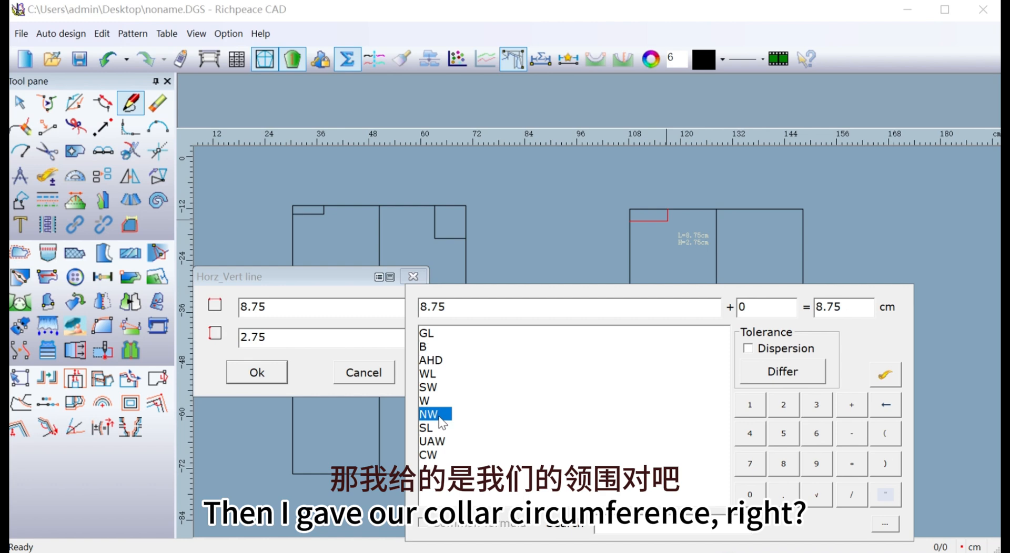
{"action": "left_click", "coordinate": [851, 494]}
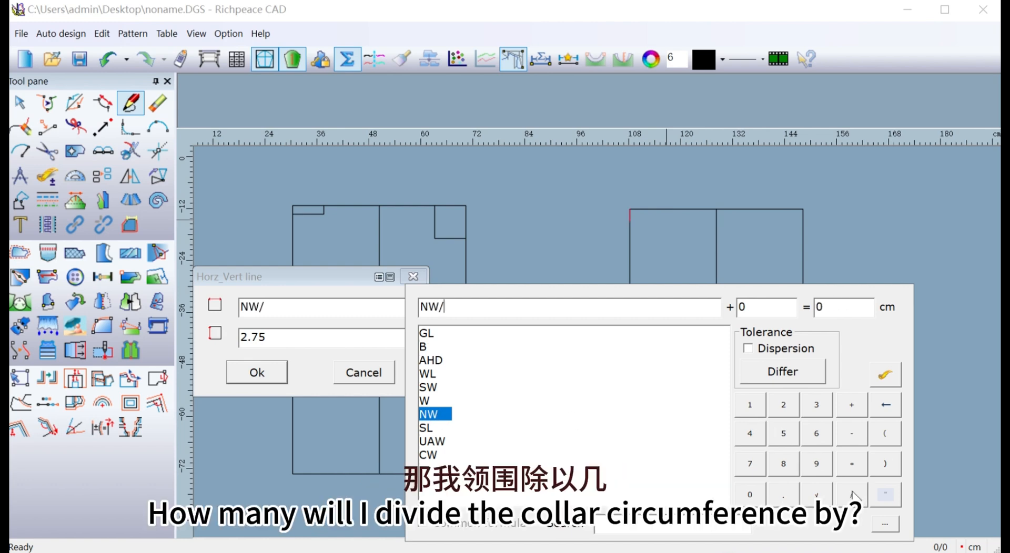
{"action": "left_click", "coordinate": [785, 440]}
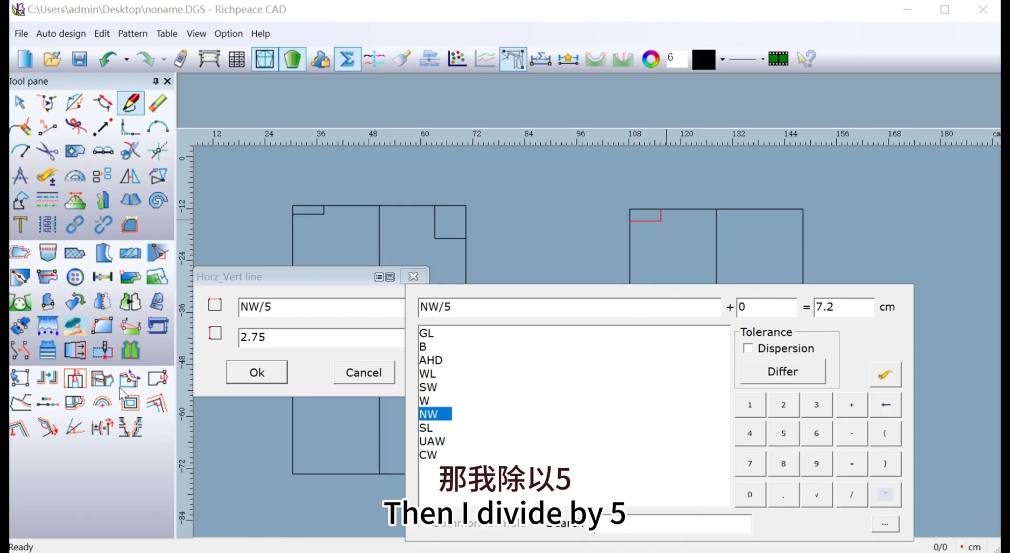
Enter the formula NW/12 as the depth of the neck line pair.
{"action": "left_click", "coordinate": [265, 341]}
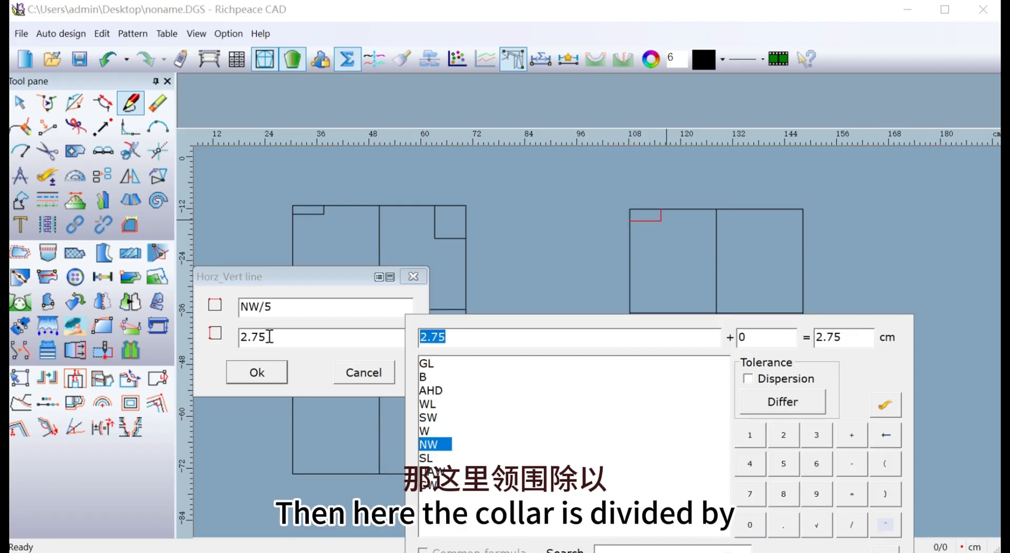
{"action": "double_click", "coordinate": [446, 445]}
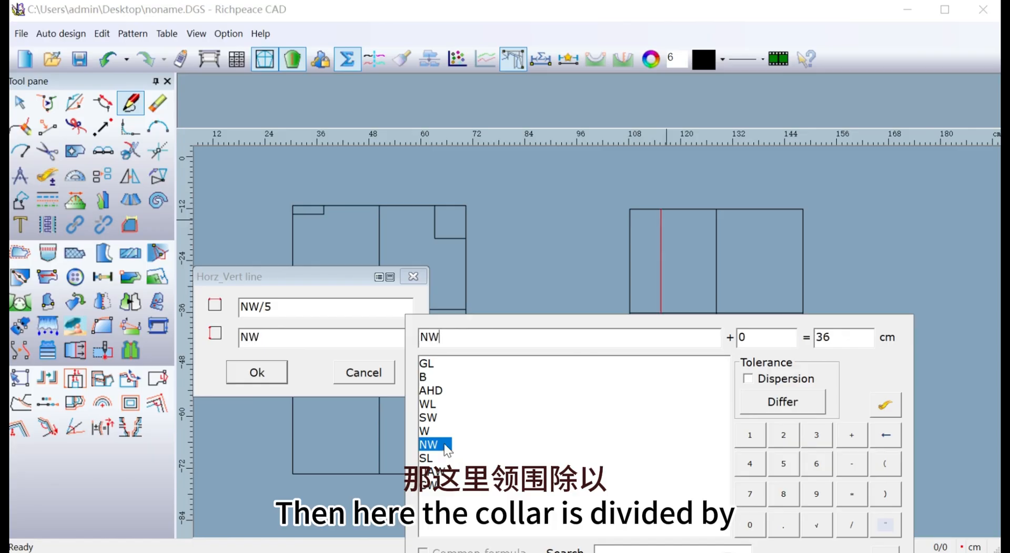
{"action": "left_click", "coordinate": [758, 435]}
{"action": "left_click", "coordinate": [777, 440]}
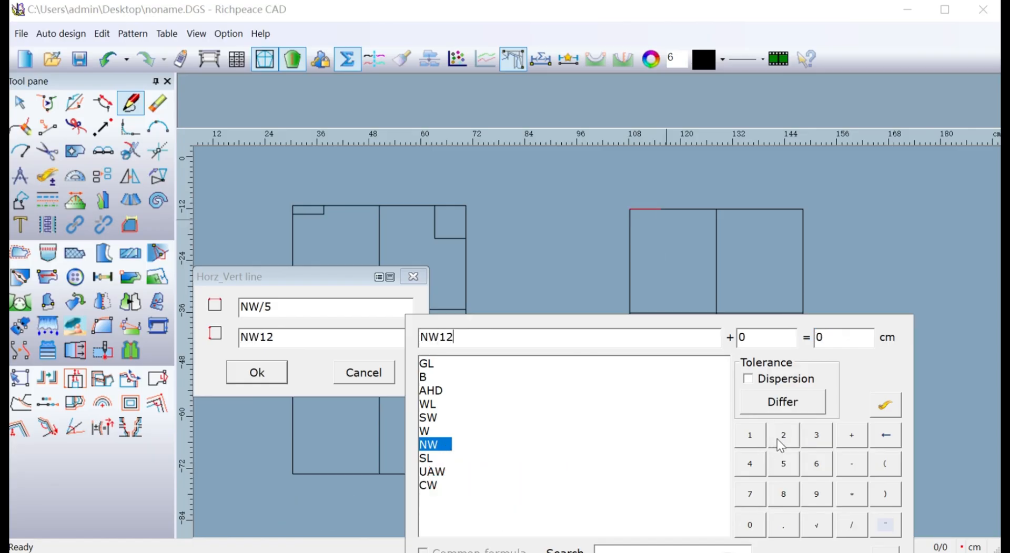
{"action": "left_click", "coordinate": [442, 338]}
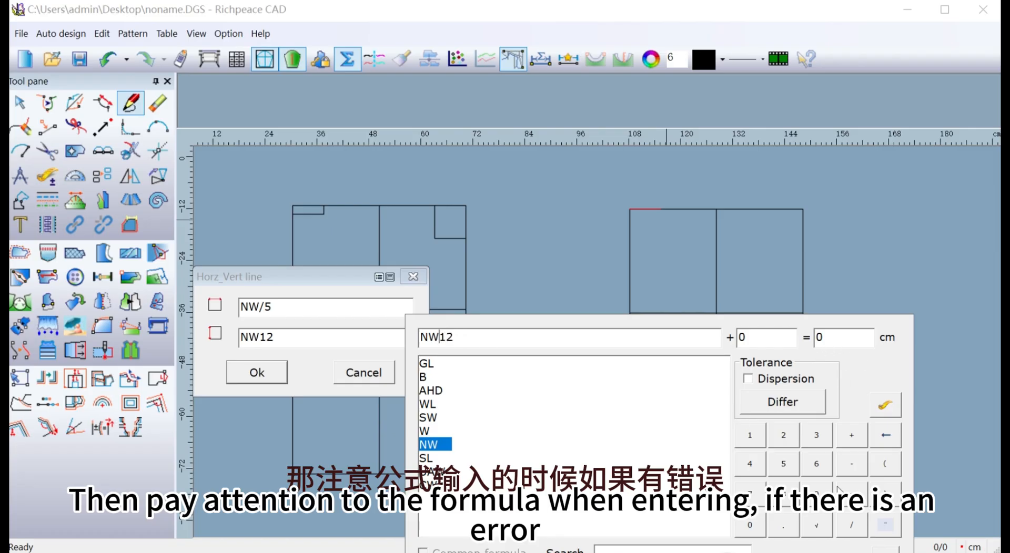
{"action": "left_click", "coordinate": [852, 525]}
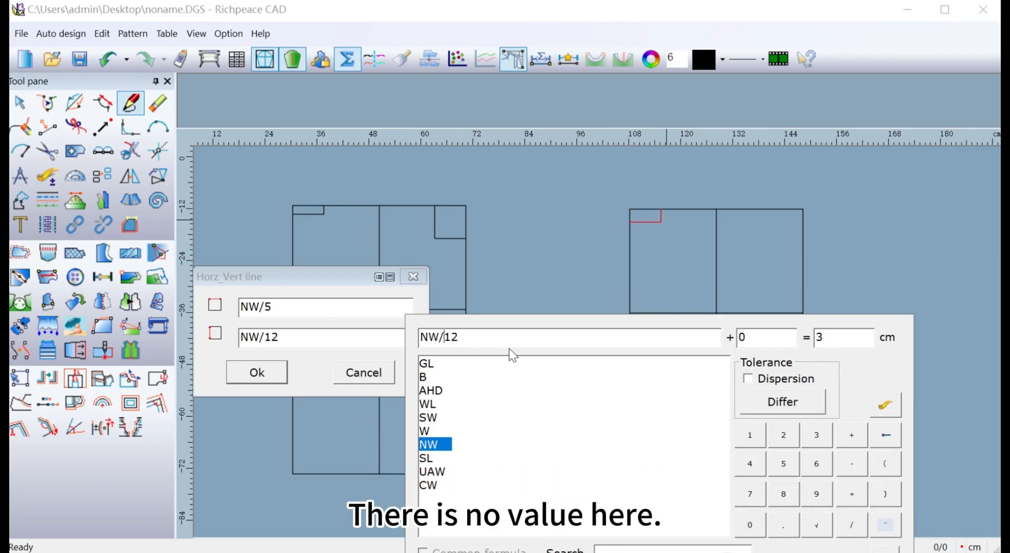
Change the depth formula of the second framework's back neck line pair to NW/18 and accept the pair.
{"action": "left_click_drag", "start_coordinate": [461, 335], "coordinate": [452, 334]}
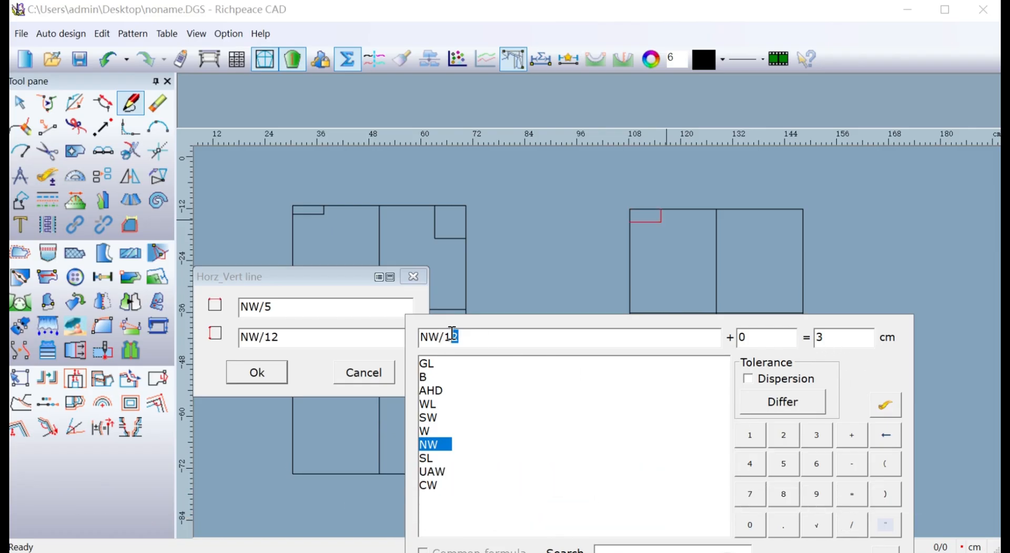
{"action": "left_click", "coordinate": [819, 437]}
{"action": "left_click", "coordinate": [886, 436]}
{"action": "left_click", "coordinate": [773, 466]}
{"action": "left_click", "coordinate": [891, 438]}
{"action": "left_click", "coordinate": [779, 495]}
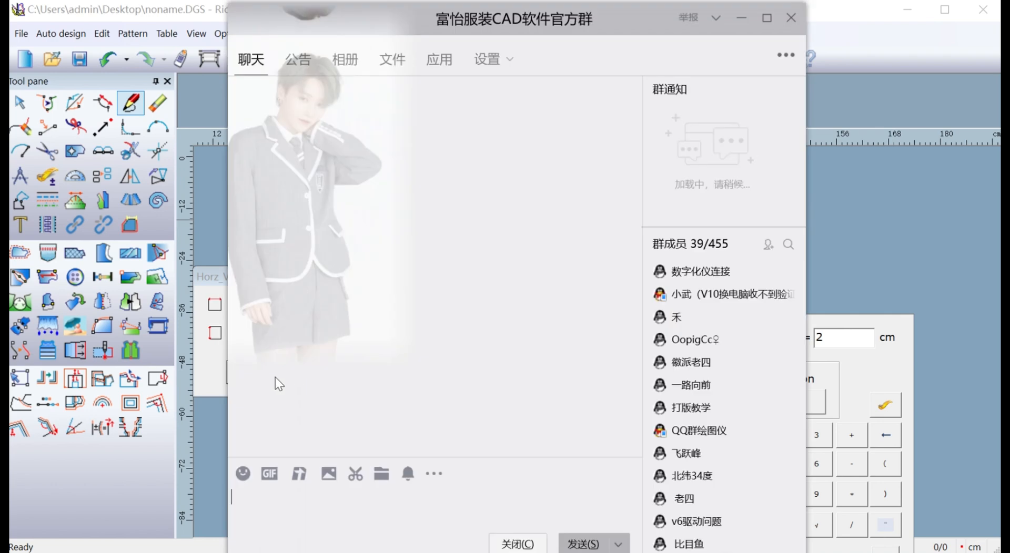
{"action": "left_click", "coordinate": [790, 18]}
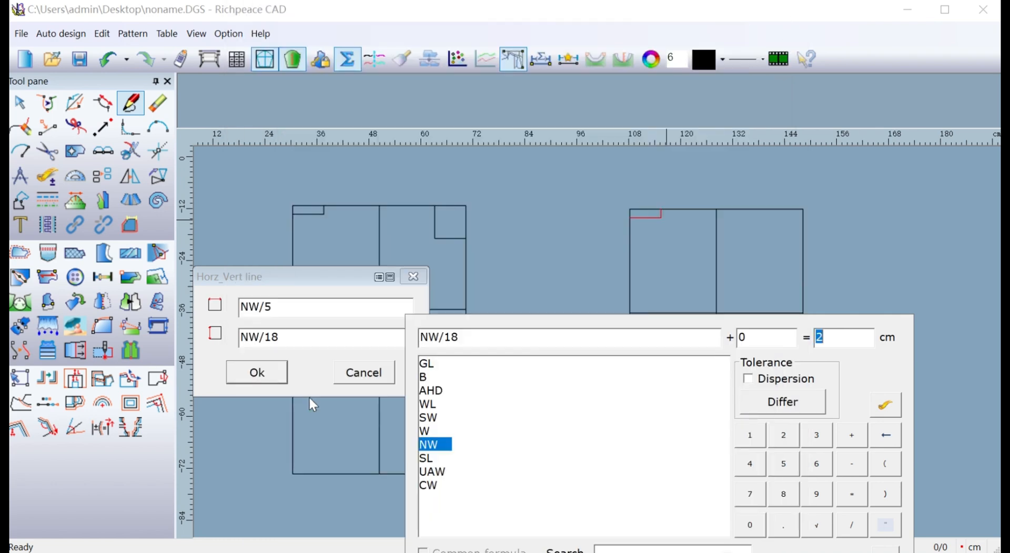
{"action": "left_click", "coordinate": [247, 374]}
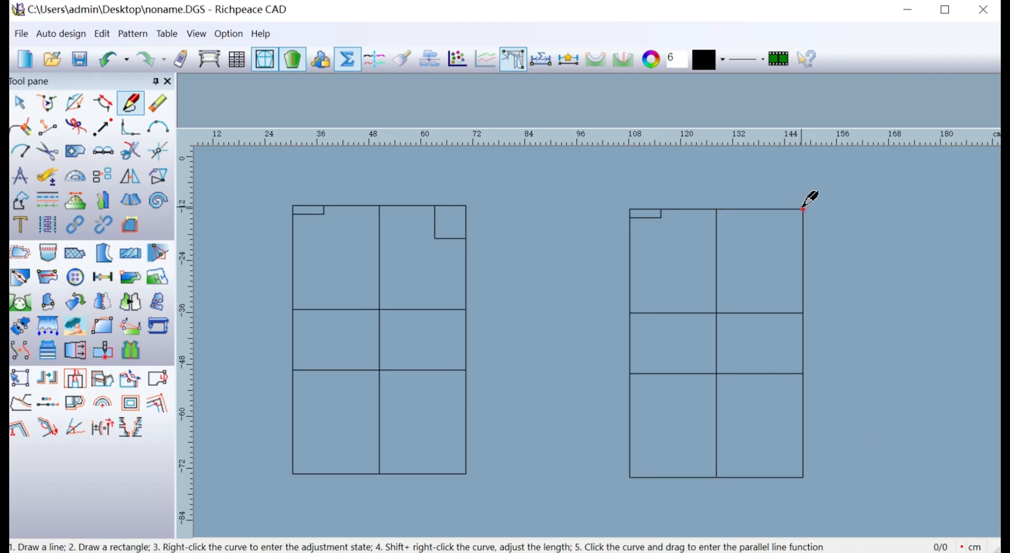
Start a front neck line pair inside the second framework's upper-right corner and set its width to the formula NW/5.
{"action": "left_click_drag", "start_coordinate": [803, 210], "coordinate": [771, 239]}
{"action": "left_click", "coordinate": [771, 239]}
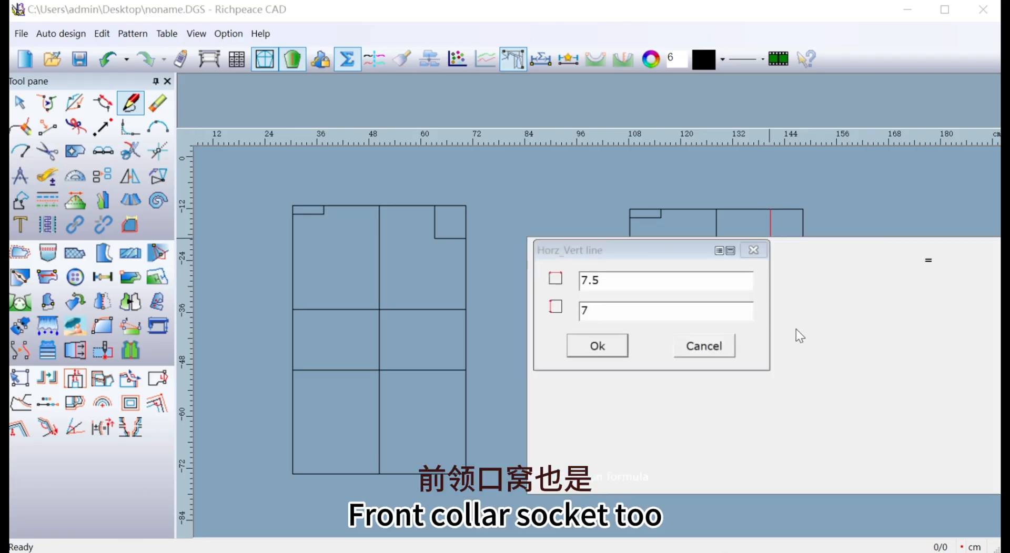
{"action": "left_click_drag", "start_coordinate": [448, 249], "coordinate": [247, 191]}
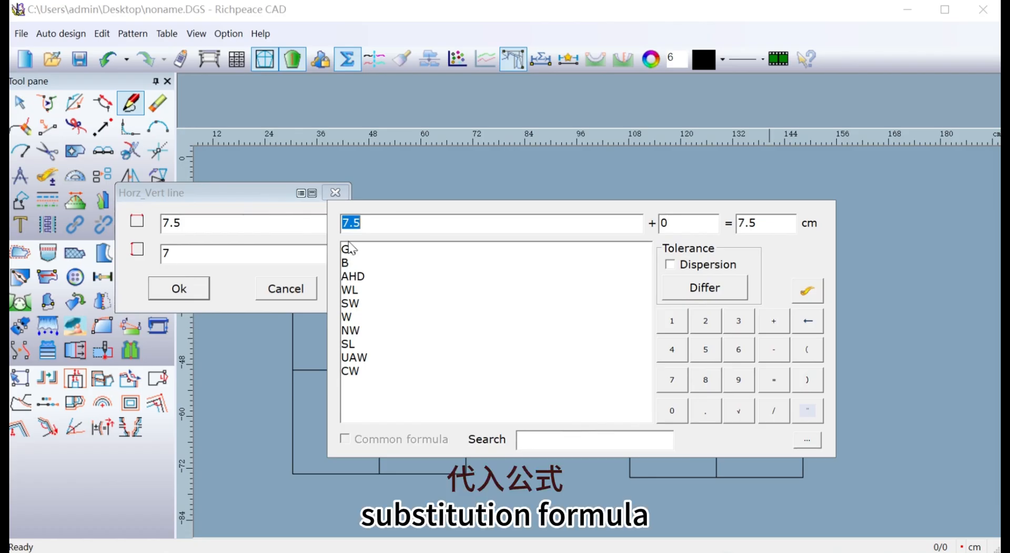
{"action": "double_click", "coordinate": [358, 331]}
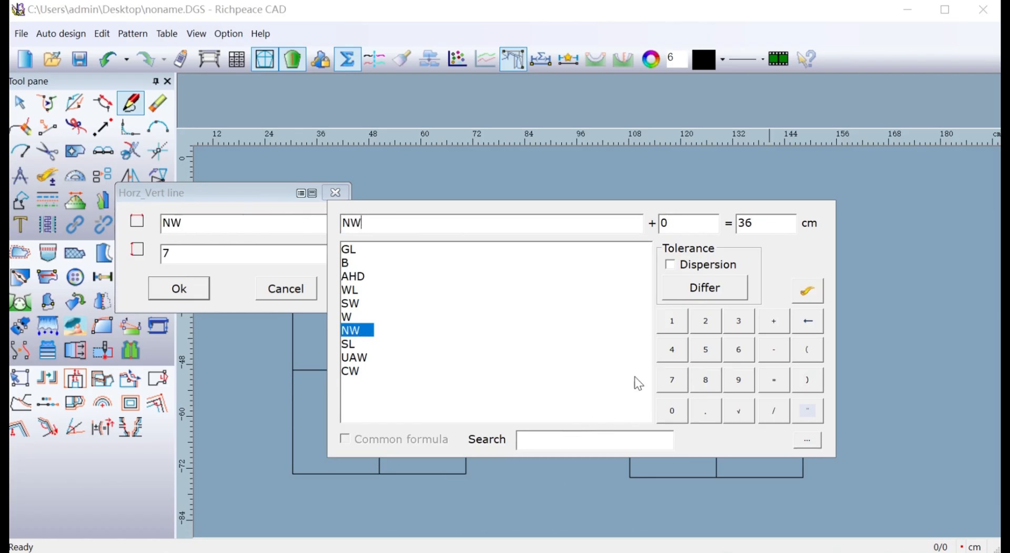
{"action": "left_click", "coordinate": [784, 412]}
{"action": "left_click", "coordinate": [704, 350]}
Set the front neck line pair's depth to the formula NW/5+0.4 and accept the pair.
{"action": "left_click", "coordinate": [204, 253]}
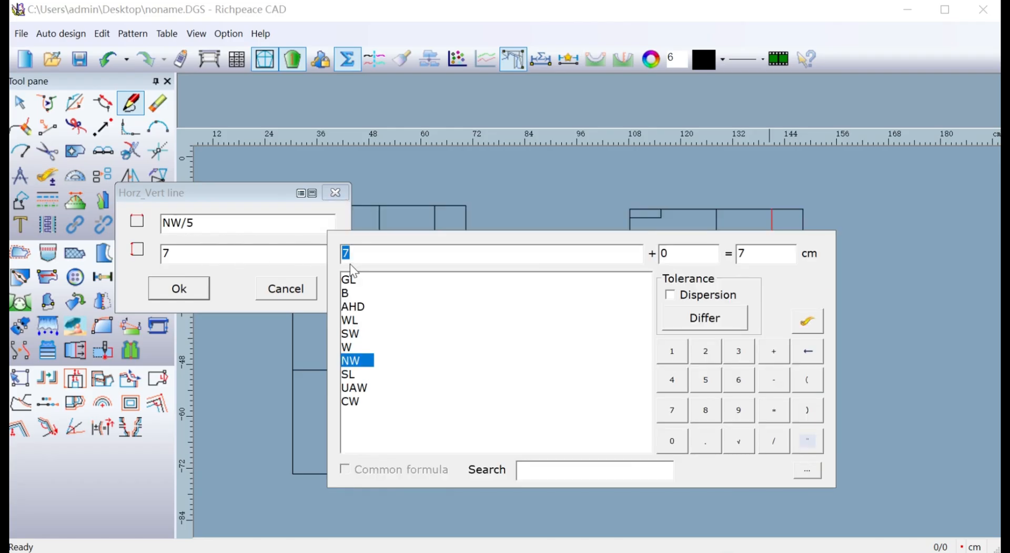
{"action": "double_click", "coordinate": [393, 360]}
{"action": "left_click", "coordinate": [778, 442]}
{"action": "left_click", "coordinate": [674, 381]}
{"action": "left_click", "coordinate": [801, 361]}
{"action": "left_click", "coordinate": [701, 388]}
{"action": "left_click", "coordinate": [778, 360]}
{"action": "left_click", "coordinate": [674, 442]}
{"action": "left_click", "coordinate": [703, 442]}
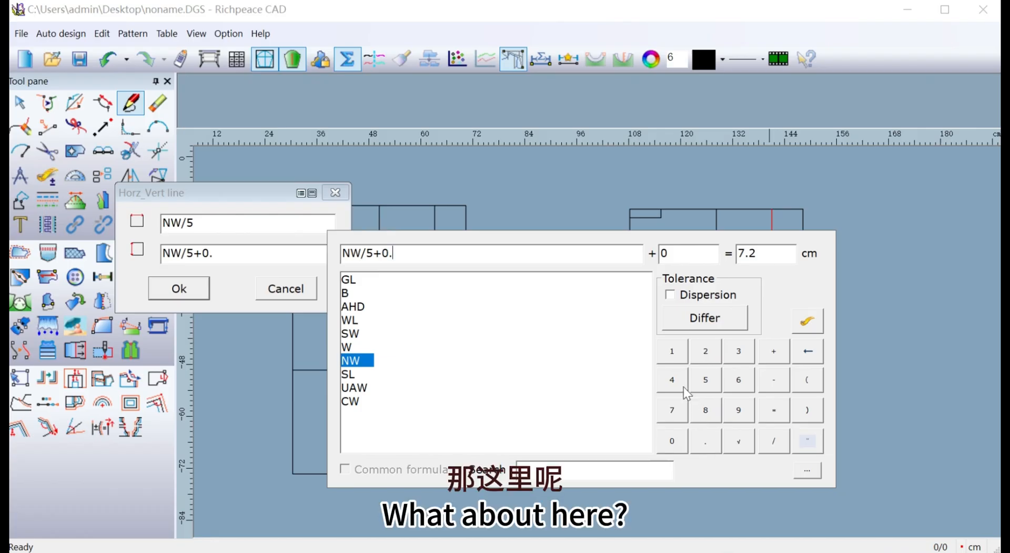
{"action": "left_click", "coordinate": [680, 386]}
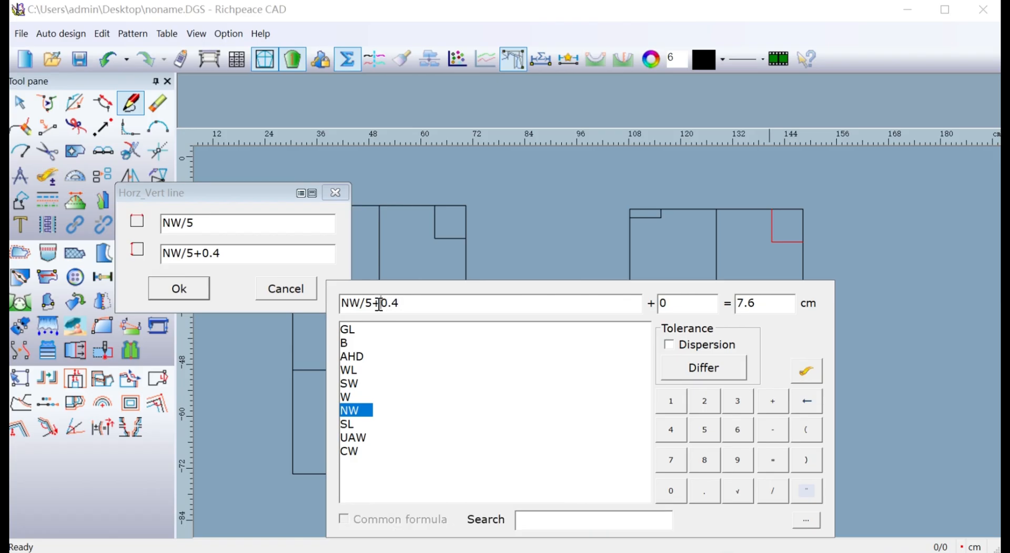
{"action": "left_click_drag", "start_coordinate": [382, 303], "coordinate": [408, 309]}
{"action": "left_click", "coordinate": [203, 289]}
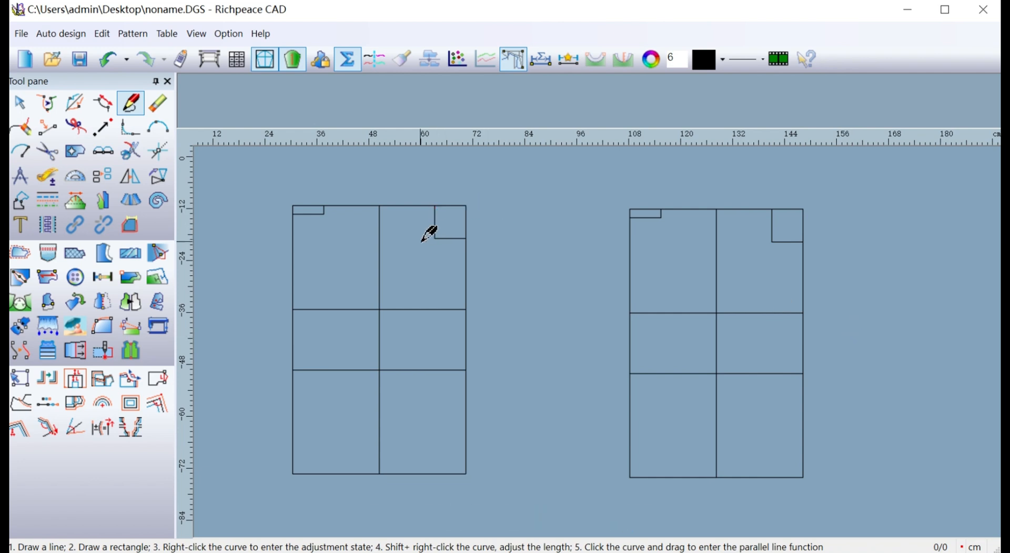
Start a line at a point offset from the first framework's back neck apex, with a horizontal offset of 15 cm.
{"action": "scroll", "coordinate": [436, 251], "scroll_direction": "up", "scroll_amount": 1}
{"action": "middle_click_drag", "start_coordinate": [598, 341], "coordinate": [609, 340]}
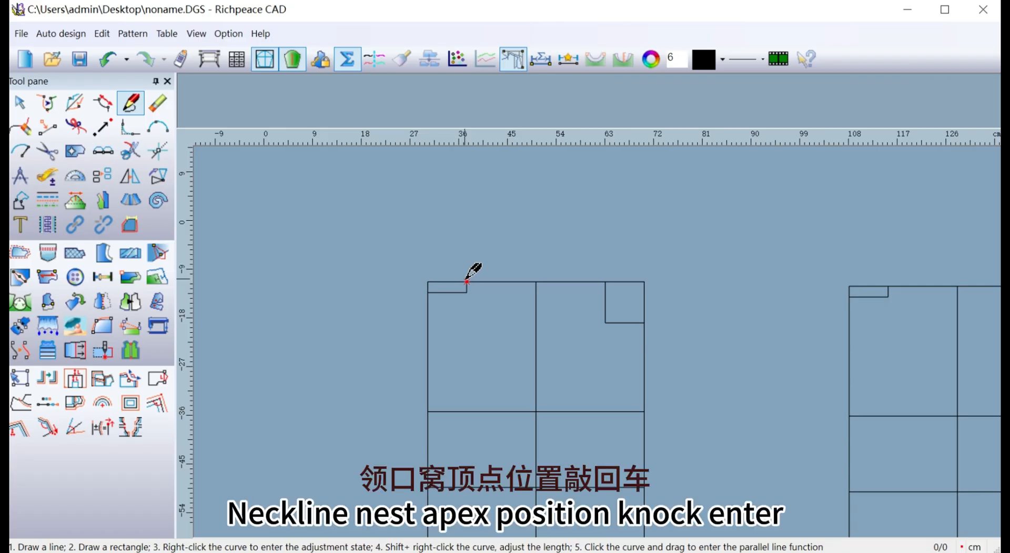
{"action": "key", "text": "Return"}
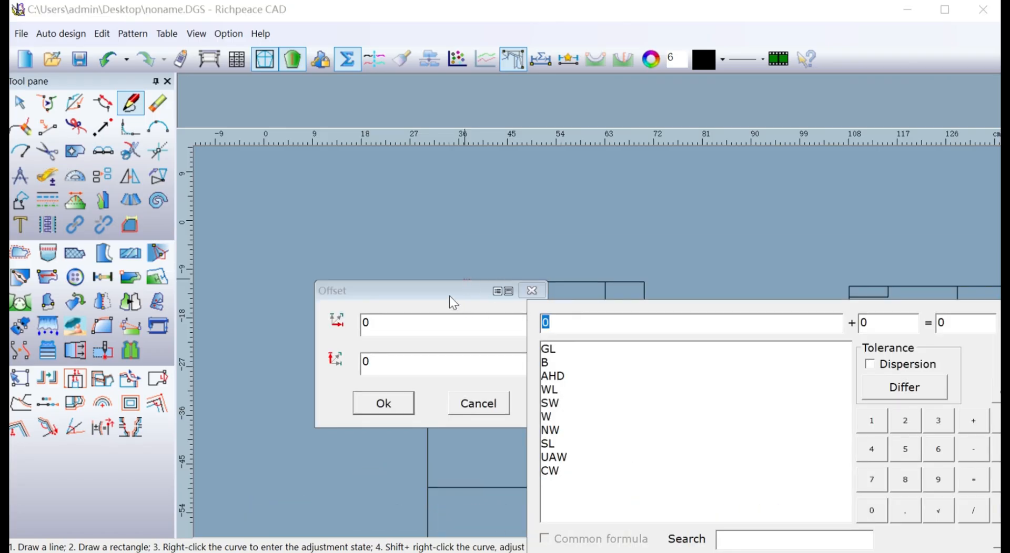
{"action": "left_click_drag", "start_coordinate": [450, 297], "coordinate": [415, 327]}
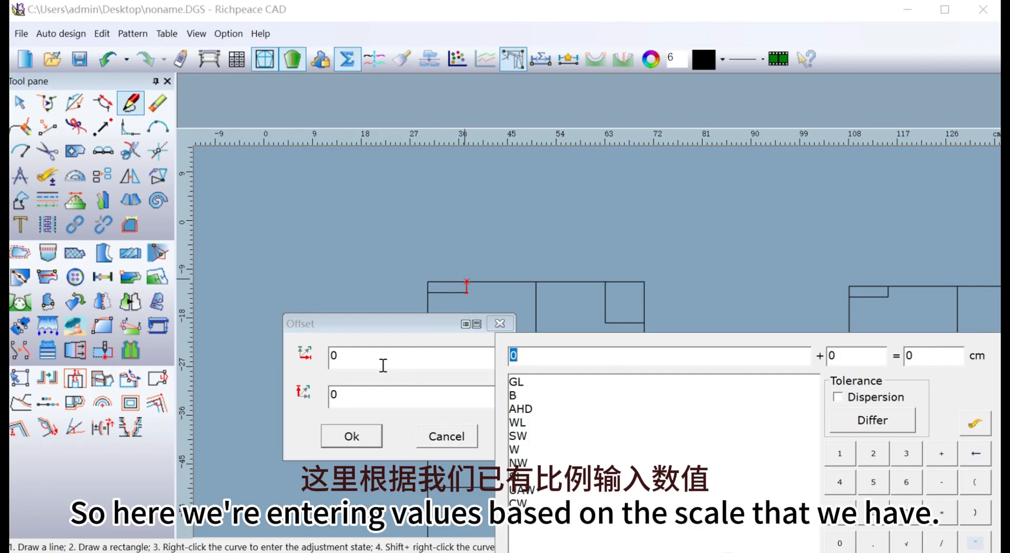
{"action": "type", "text": "15"}
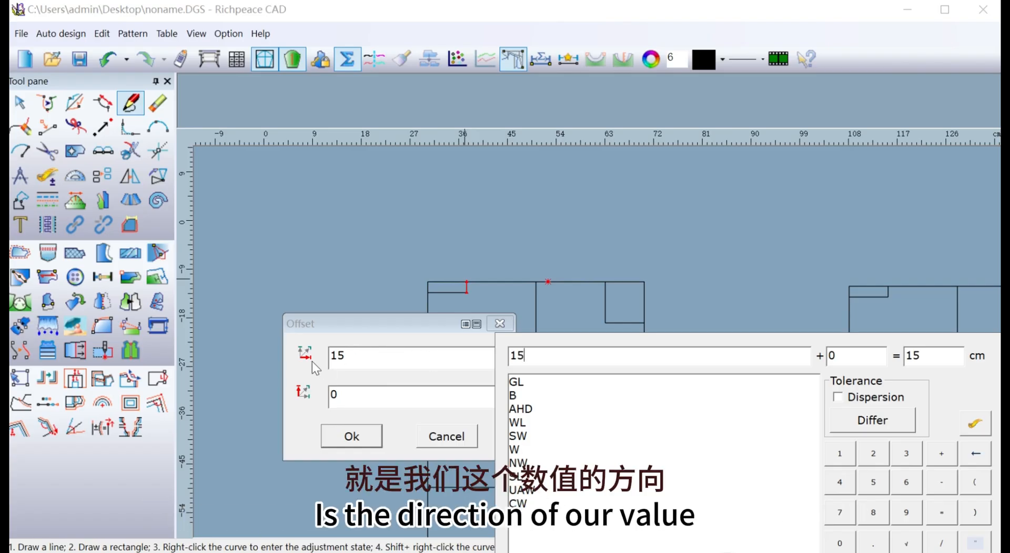
Set the point's vertical offset to -4.5 cm and connect it to the back neck apex as the shoulder line.
{"action": "left_click", "coordinate": [352, 398]}
{"action": "left_click", "coordinate": [342, 345]}
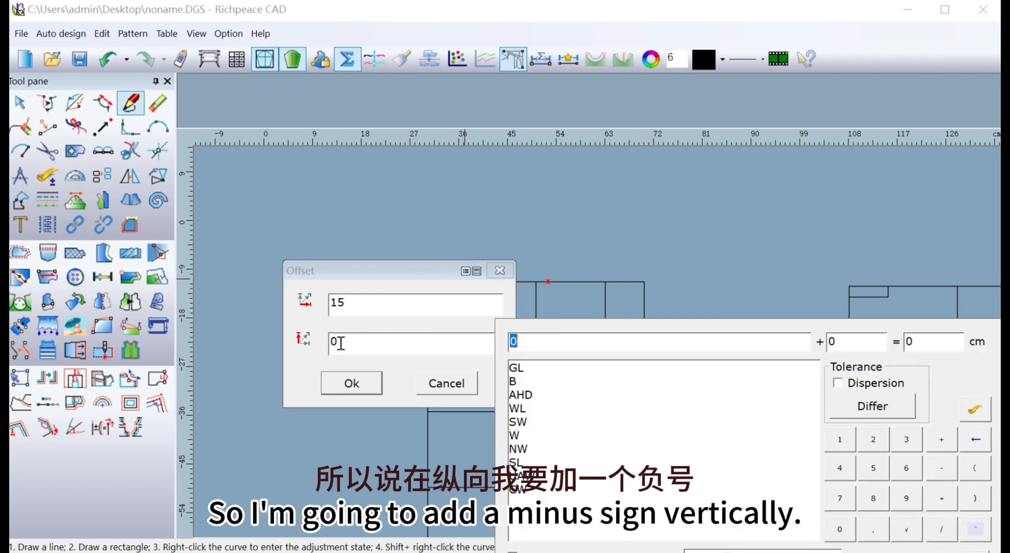
{"action": "type", "text": "-"}
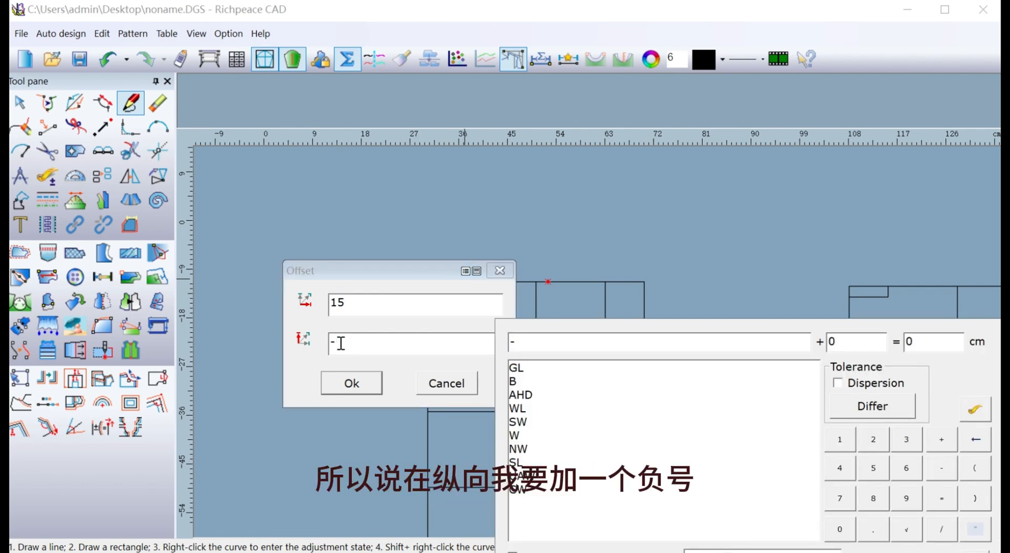
{"action": "type", "text": "4.5"}
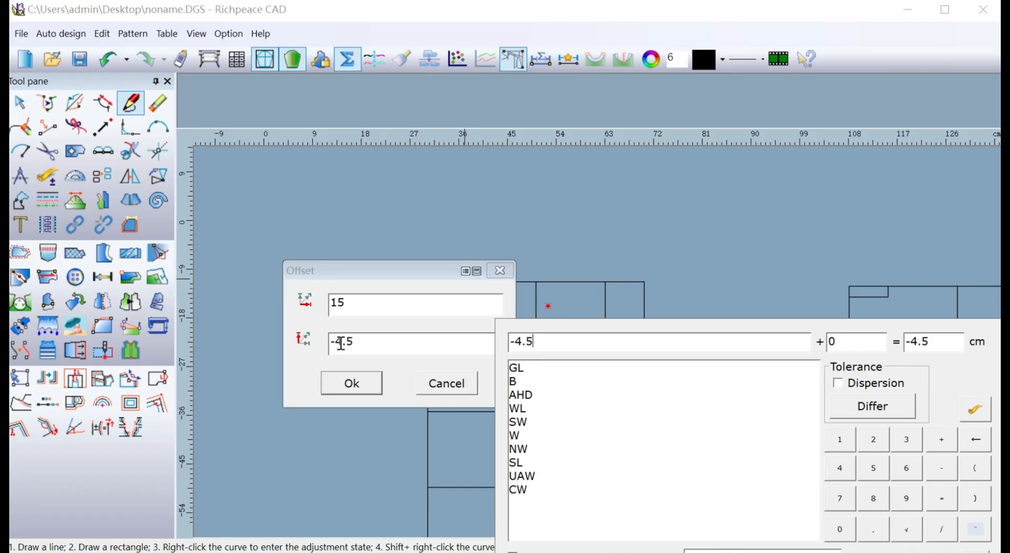
{"action": "left_click", "coordinate": [369, 392]}
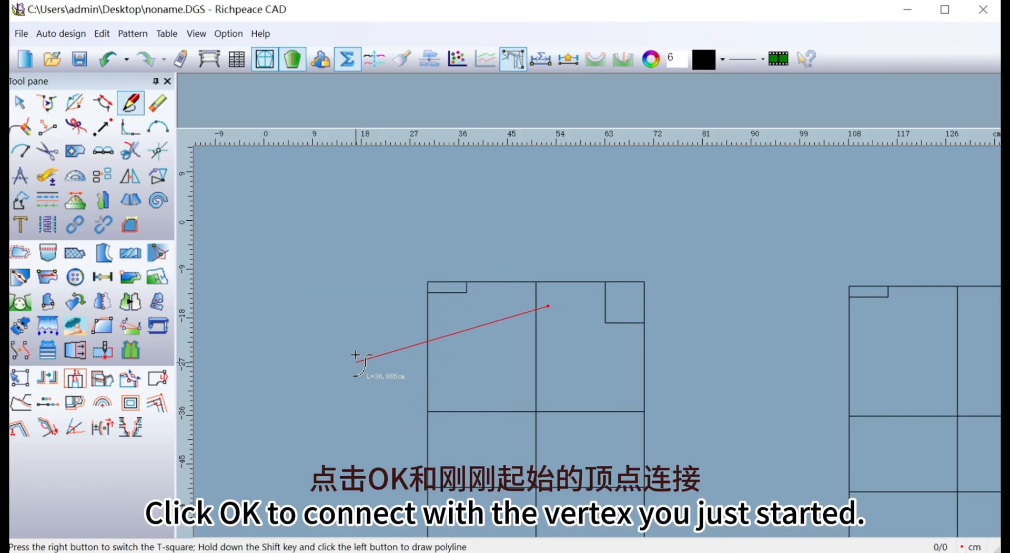
{"action": "left_click", "coordinate": [463, 282]}
{"action": "right_click", "coordinate": [372, 276]}
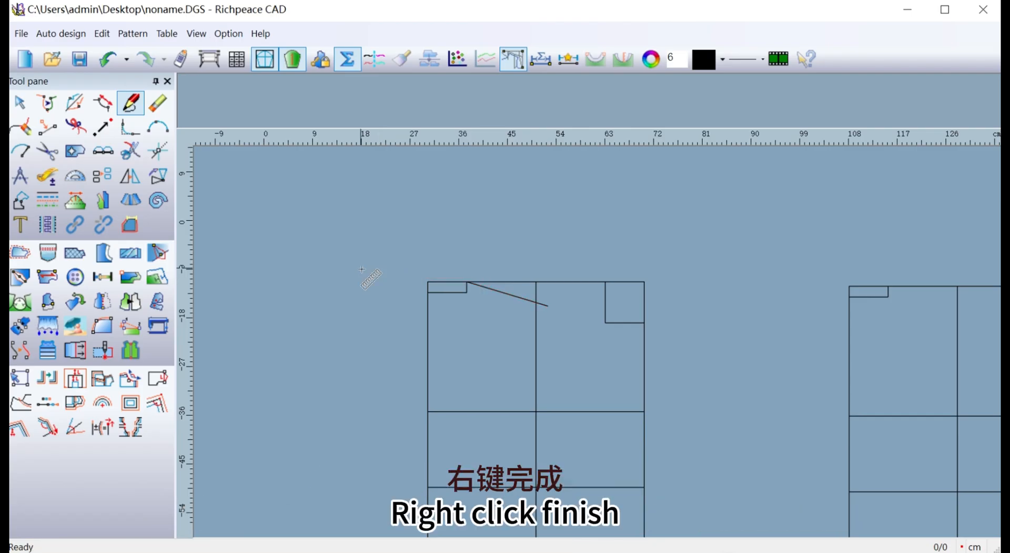
Draw the second framework's back shoulder line from the neck apex to a point offset 15 cm horizontally and -4.5 cm vertically.
{"action": "mouse_move", "coordinate": [722, 390]}
{"action": "middle_mouse_down"}
{"action": "mouse_move", "coordinate": [496, 316]}
{"action": "mouse_move", "coordinate": [559, 336]}
{"action": "mouse_move", "coordinate": [544, 332]}
{"action": "middle_mouse_up"}
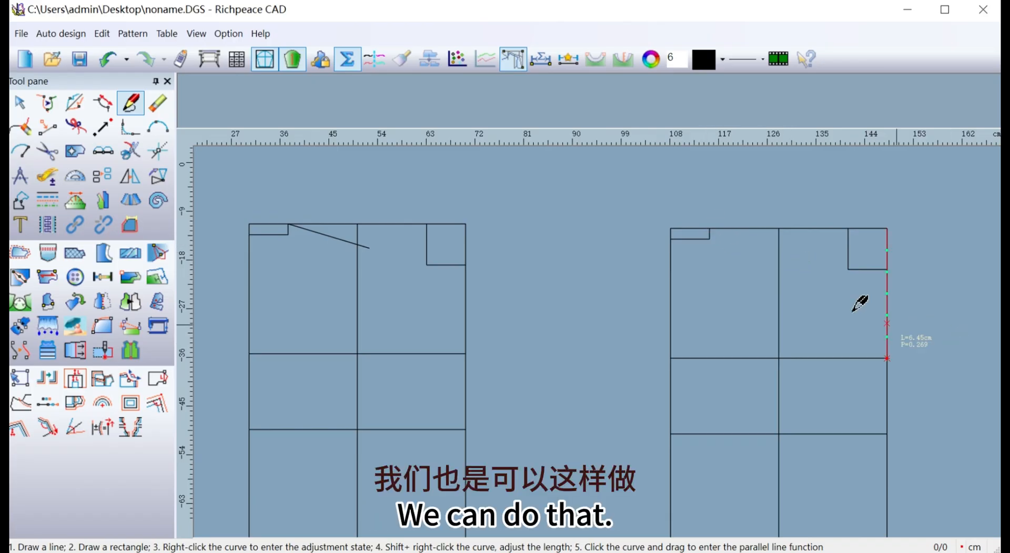
{"action": "left_click", "coordinate": [710, 229]}
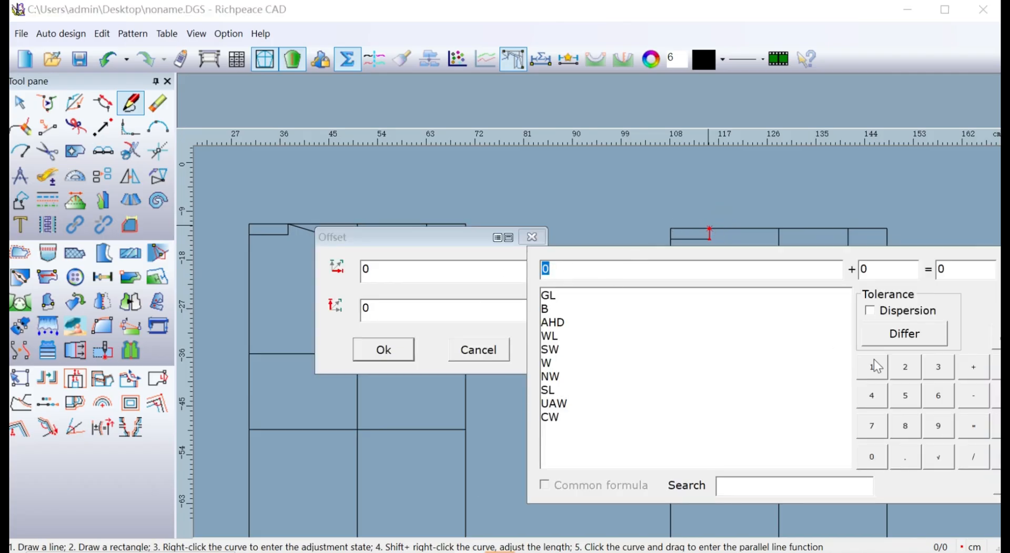
{"action": "left_click", "coordinate": [879, 376]}
{"action": "left_click", "coordinate": [905, 397]}
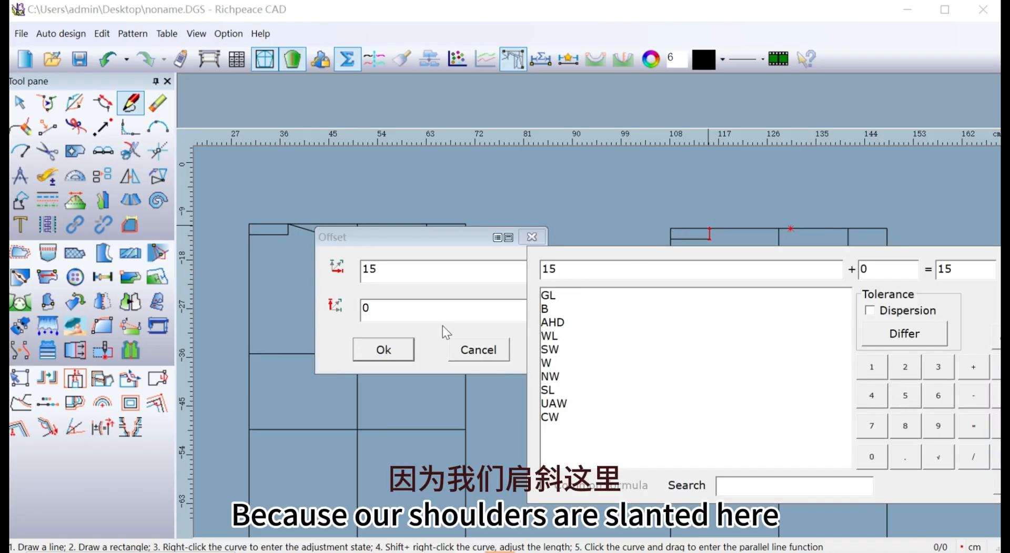
{"action": "left_click", "coordinate": [390, 311]}
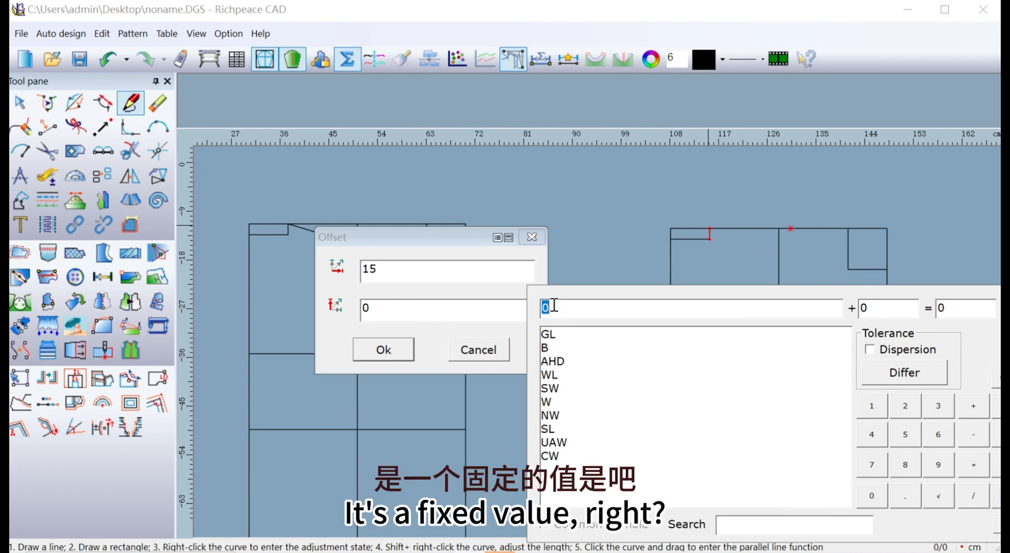
{"action": "type", "text": "-"}
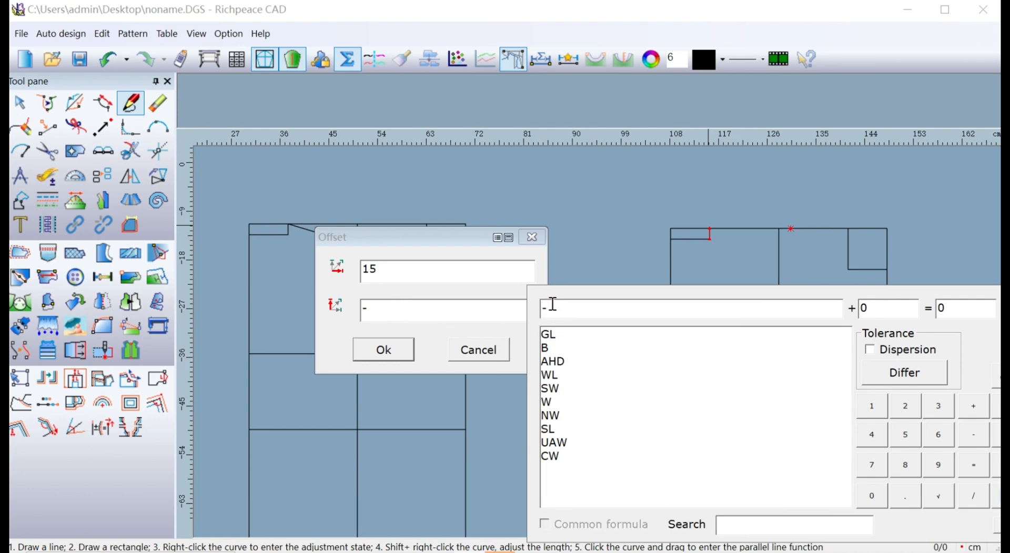
{"action": "type", "text": "4.5"}
{"action": "left_click", "coordinate": [391, 352]}
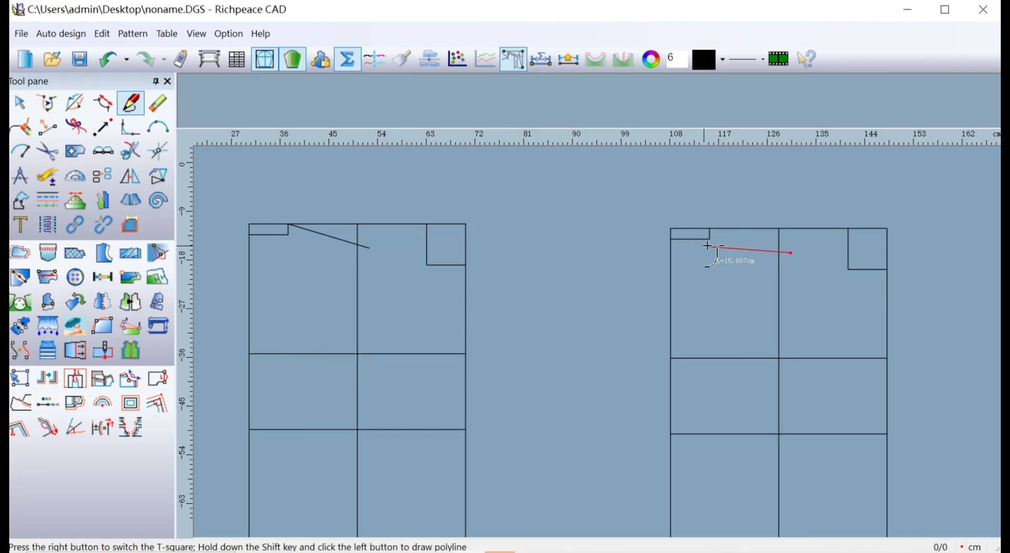
{"action": "right_click", "coordinate": [609, 200]}
Start an angle line about 17.1 cm long from the first framework's front neck apex, sloping below the top line toward the centre line.
{"action": "scroll", "coordinate": [320, 270], "scroll_direction": "down", "scroll_amount": 1}
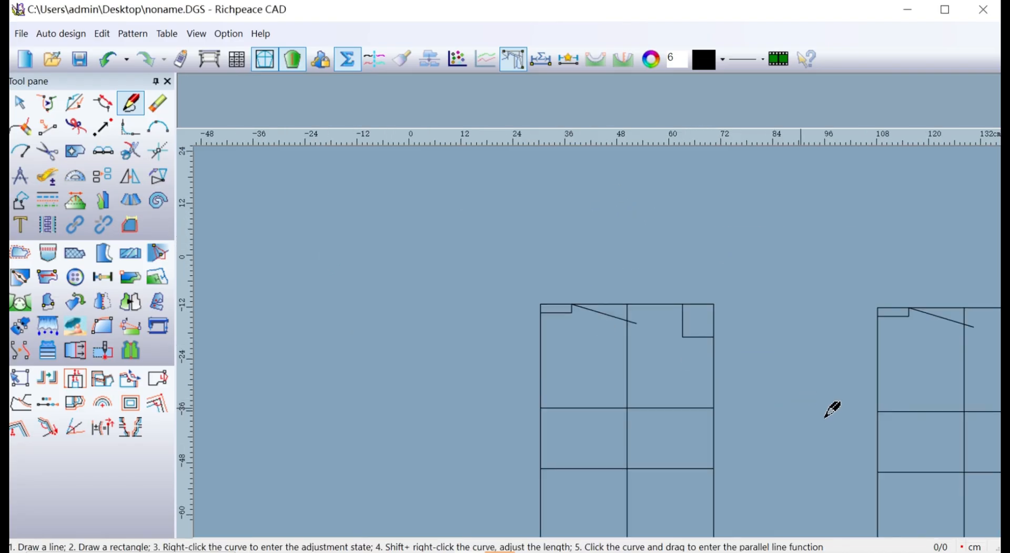
{"action": "middle_click_drag", "start_coordinate": [807, 397], "coordinate": [609, 344]}
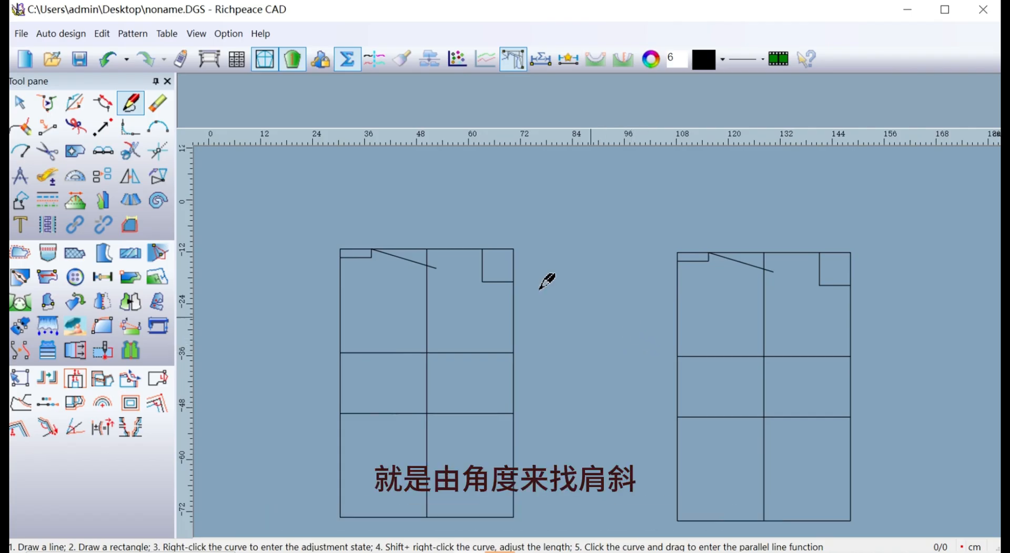
{"action": "left_click", "coordinate": [149, 151]}
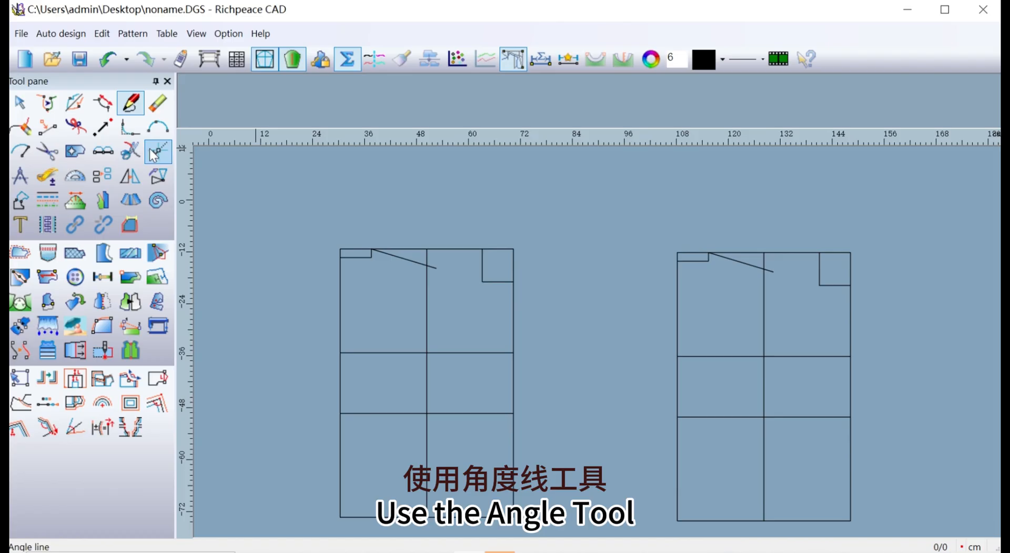
{"action": "left_click", "coordinate": [150, 148]}
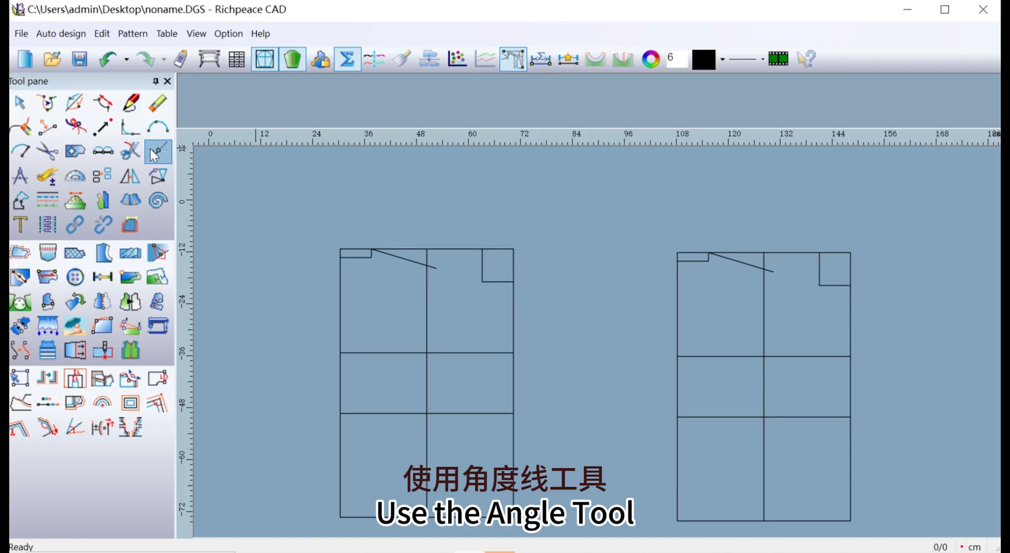
{"action": "left_click", "coordinate": [461, 249]}
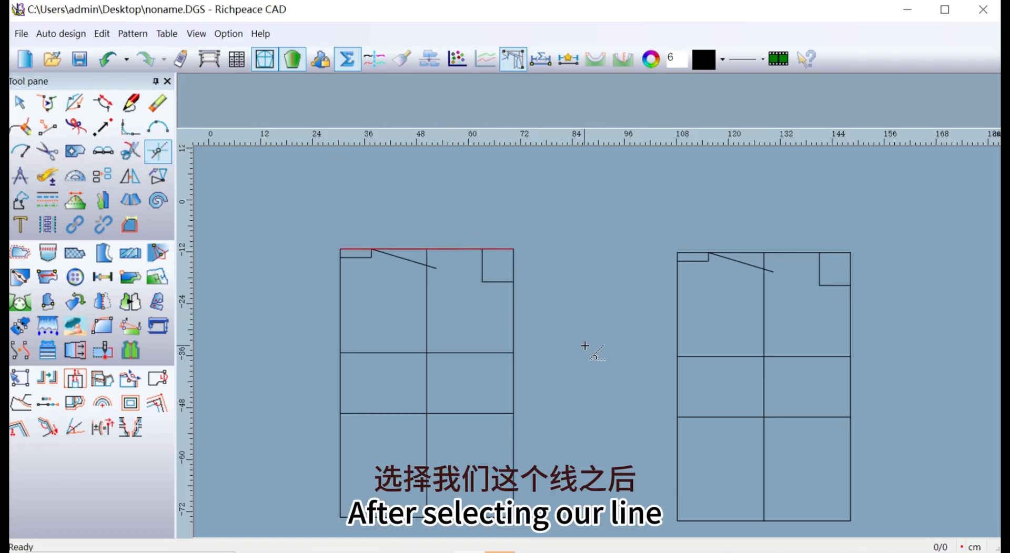
{"action": "left_click", "coordinate": [482, 250]}
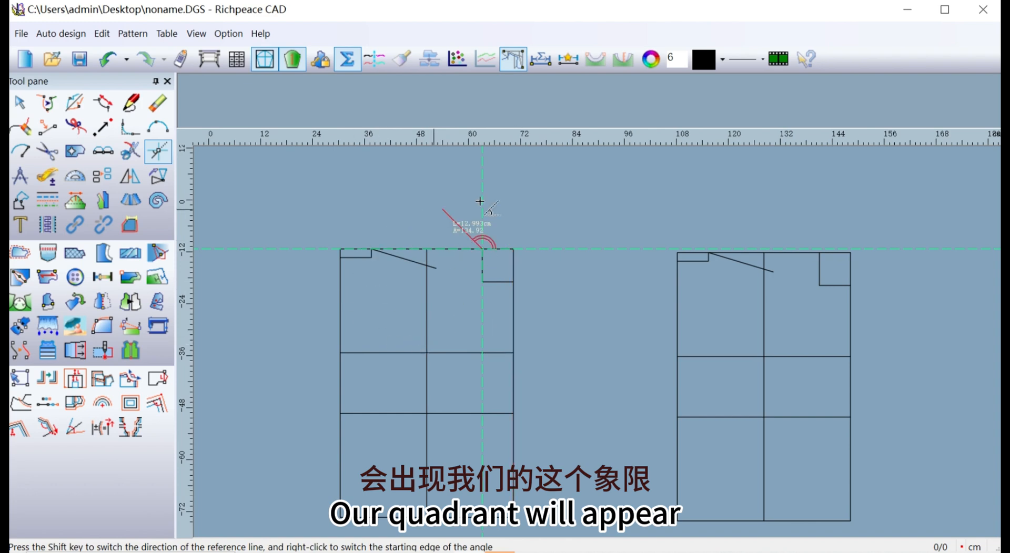
{"action": "right_click", "coordinate": [402, 282]}
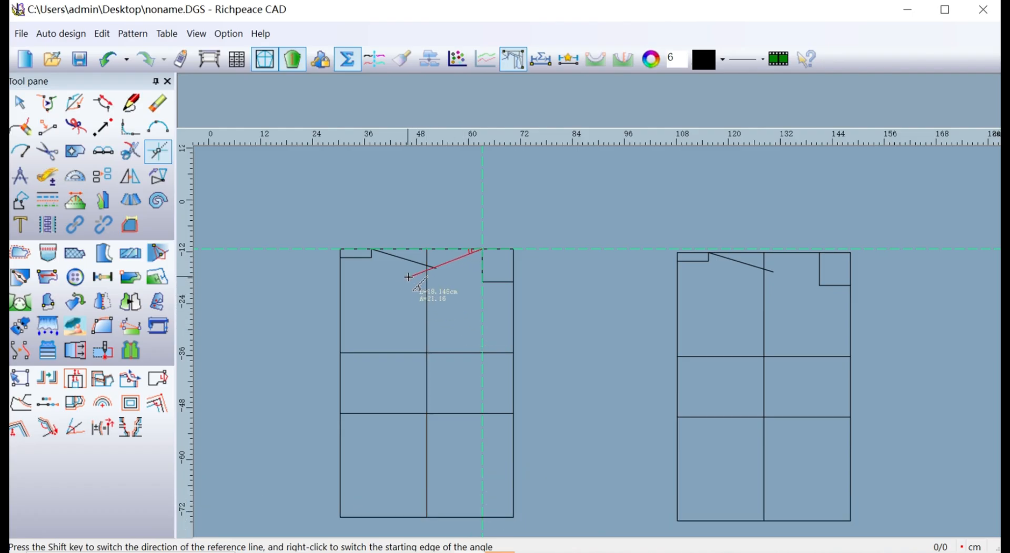
{"action": "left_click", "coordinate": [414, 275]}
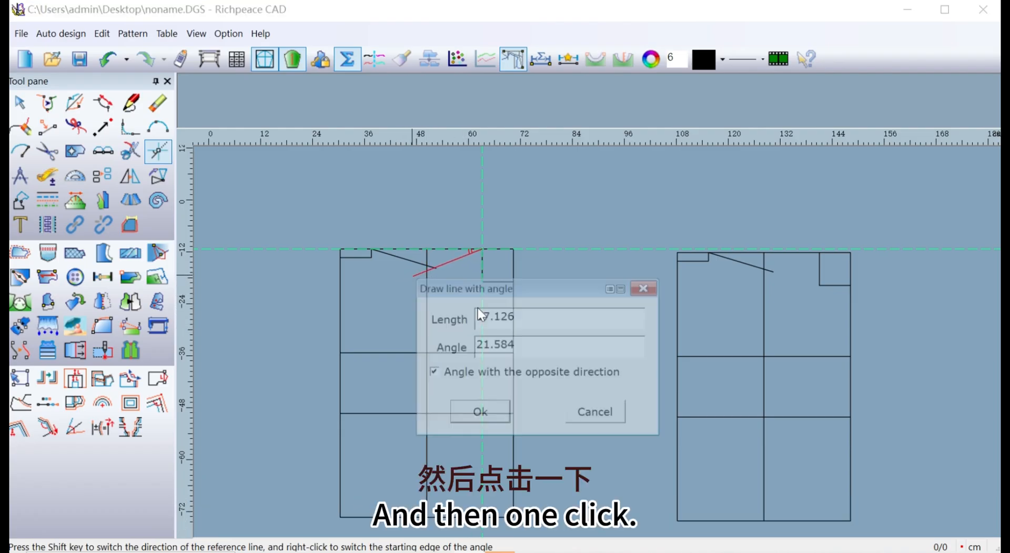
{"action": "double_click", "coordinate": [482, 317]}
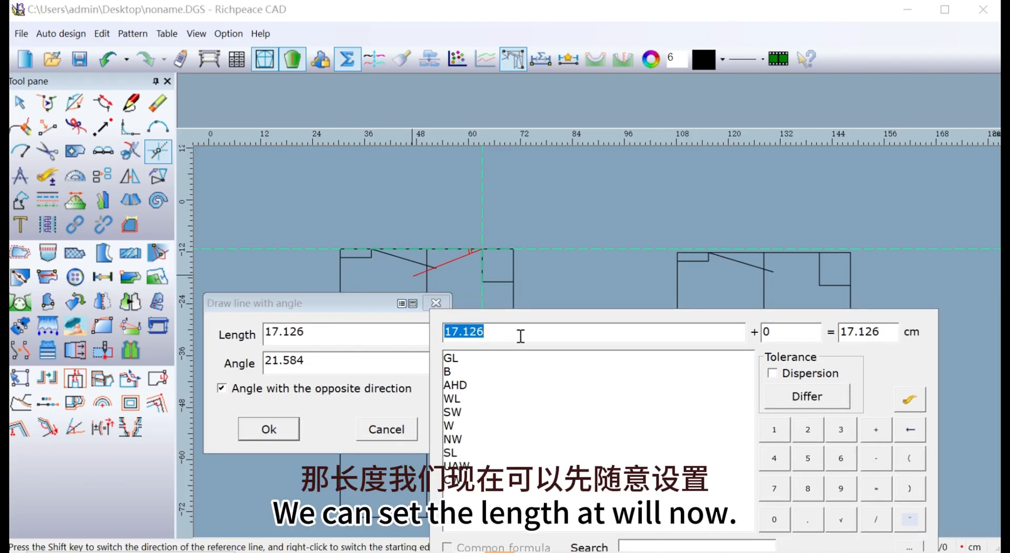
{"action": "left_click", "coordinate": [323, 366]}
{"action": "double_click", "coordinate": [338, 341]}
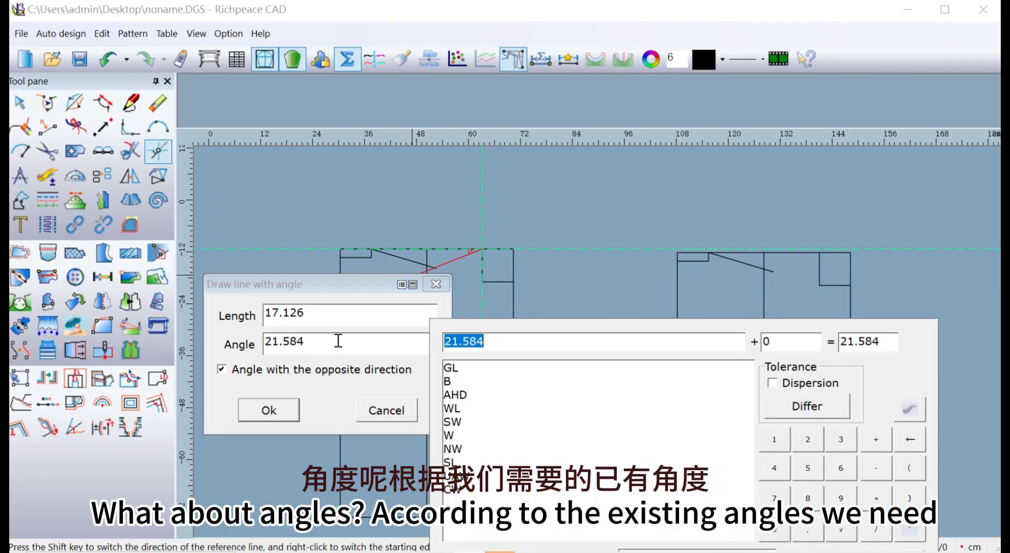
{"action": "left_click", "coordinate": [783, 437]}
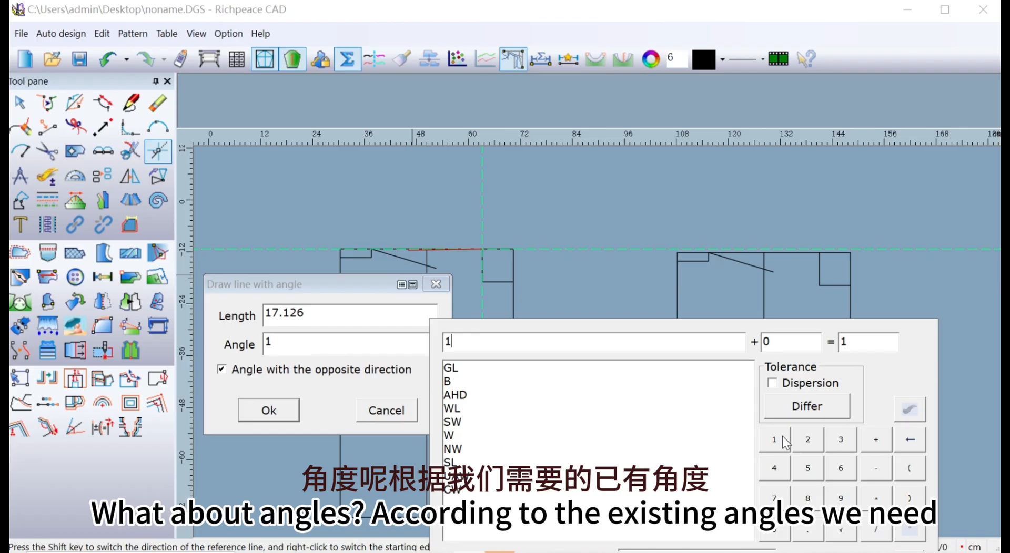
{"action": "left_click", "coordinate": [850, 497]}
{"action": "left_click", "coordinate": [804, 474]}
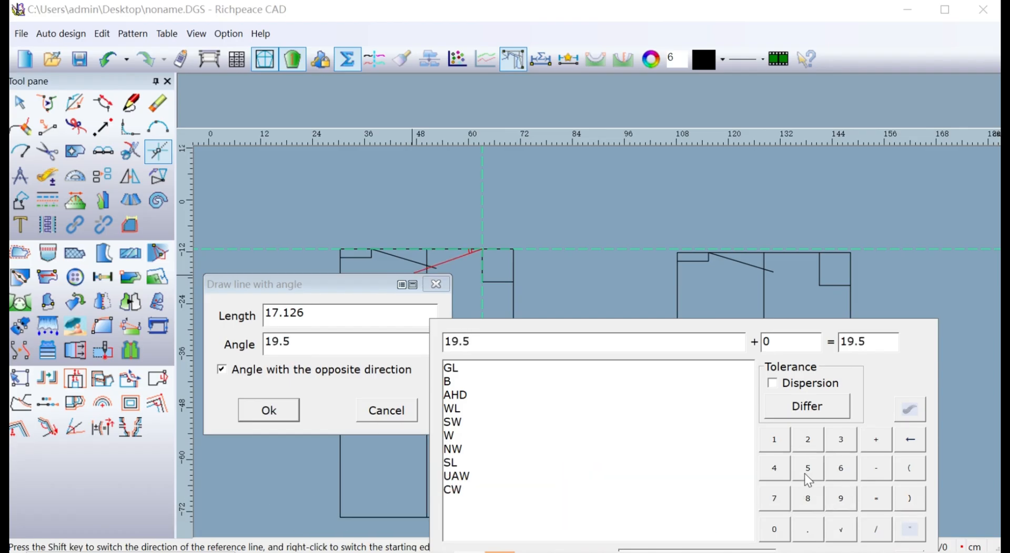
{"action": "double_click", "coordinate": [916, 444]}
{"action": "left_click", "coordinate": [916, 443]}
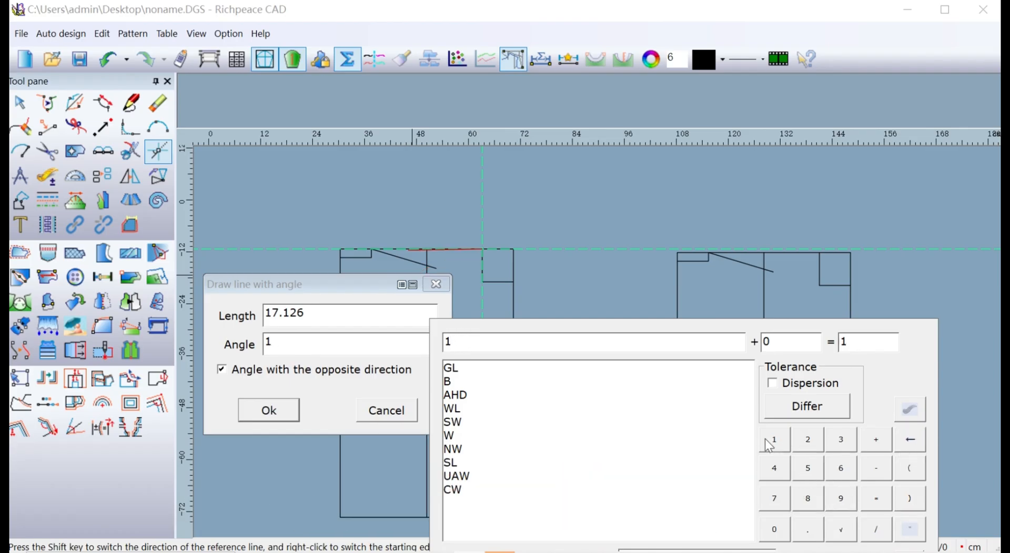
{"action": "left_click", "coordinate": [774, 439]}
{"action": "double_click", "coordinate": [911, 441]}
Set the first framework's front shoulder line angle to 21.3 degrees and accept the line.
{"action": "left_click", "coordinate": [808, 440]}
{"action": "left_click", "coordinate": [774, 440]}
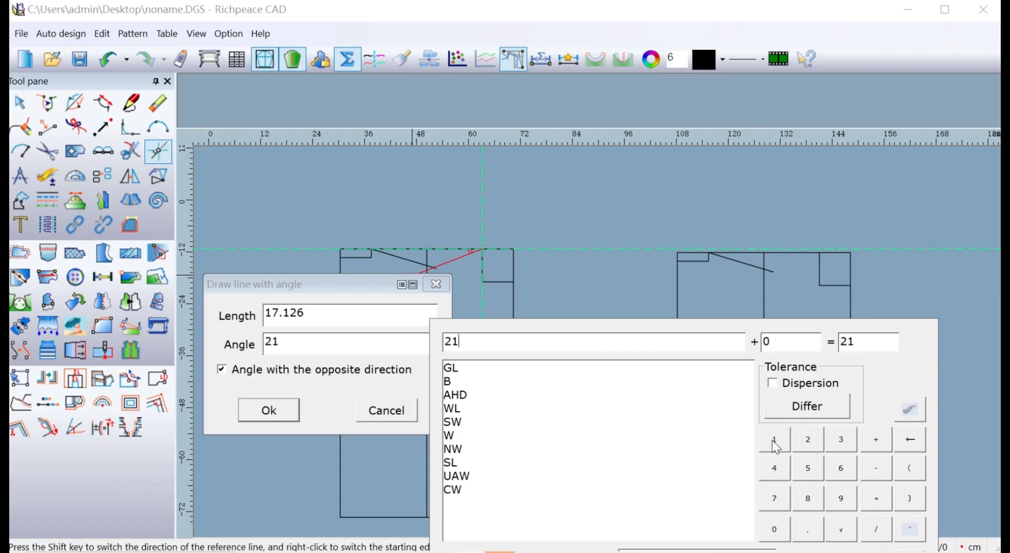
{"action": "left_click", "coordinate": [846, 446]}
{"action": "left_click", "coordinate": [270, 411]}
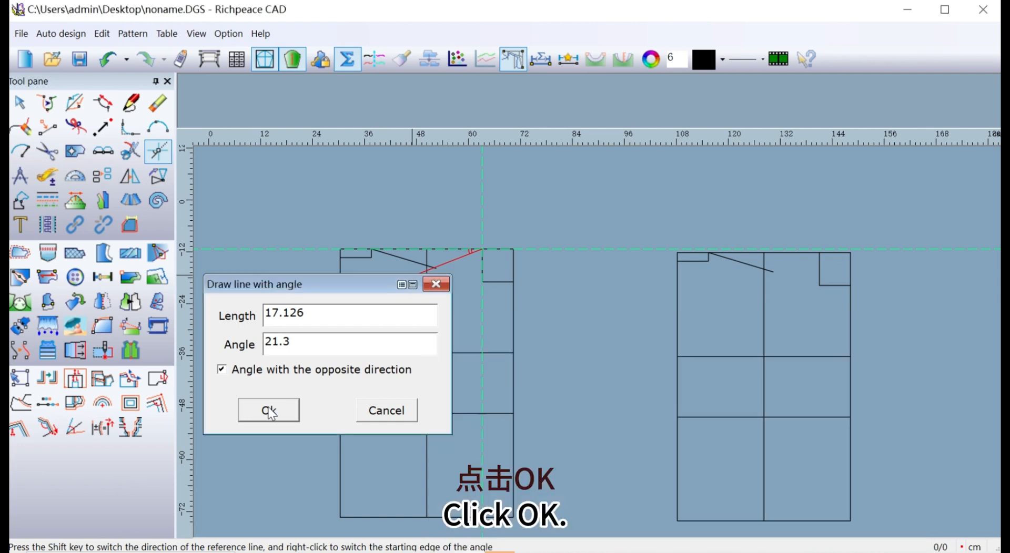
{"action": "left_click", "coordinate": [793, 254]}
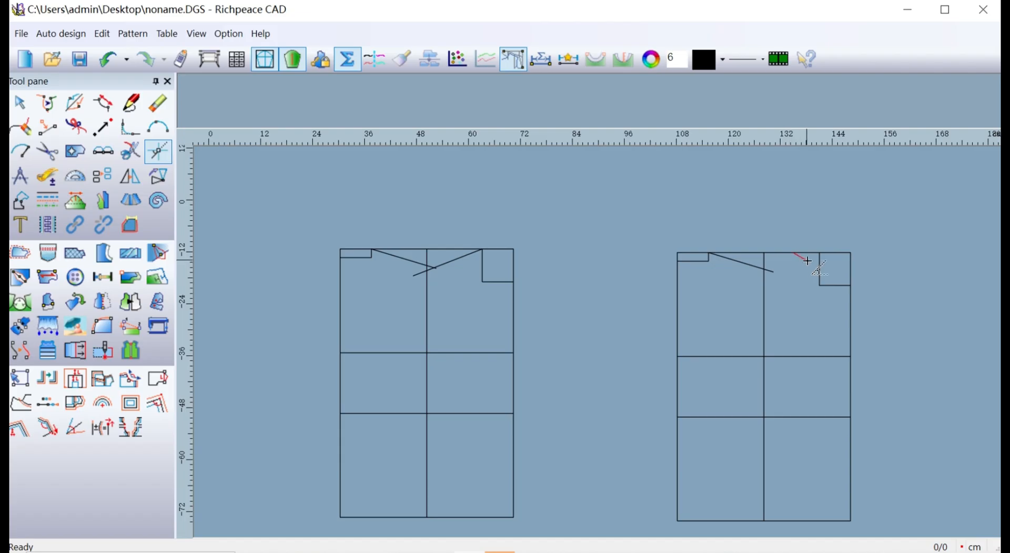
{"action": "scroll", "coordinate": [808, 261], "scroll_direction": "up", "scroll_amount": 3}
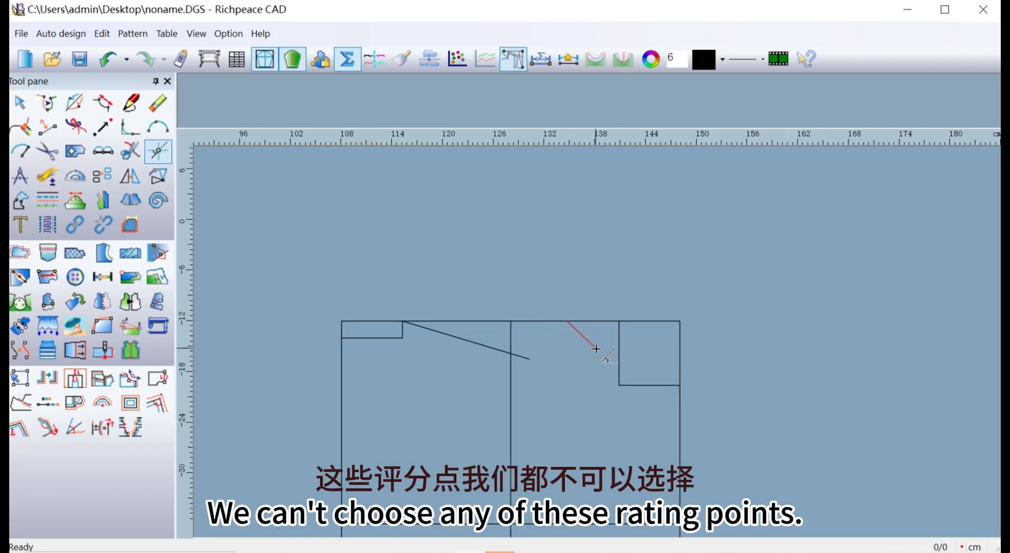
{"action": "key", "text": "Escape"}
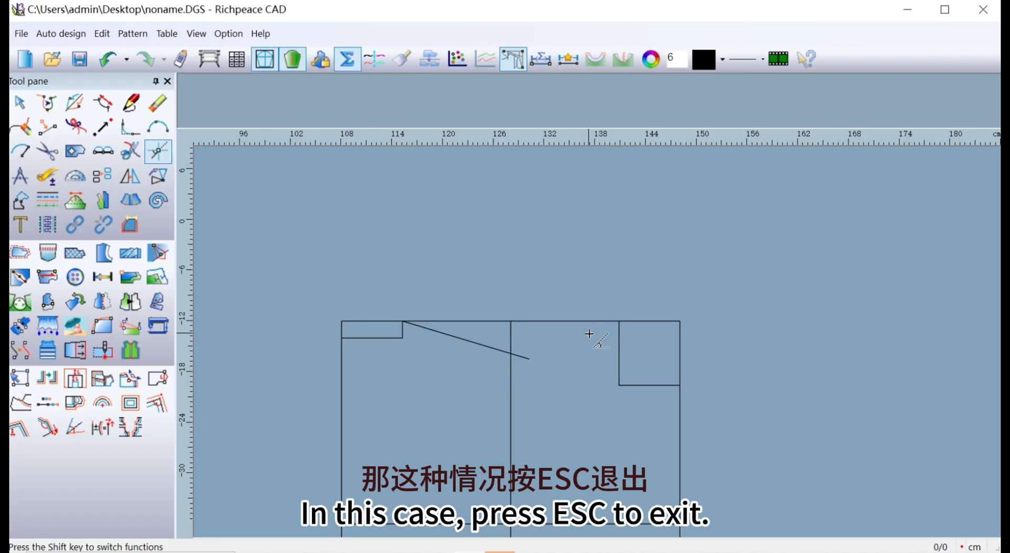
Draw the second framework's front shoulder line from the neck apex, about 16.4 cm long, at 21.3 degrees below the top line.
{"action": "left_click", "coordinate": [622, 321]}
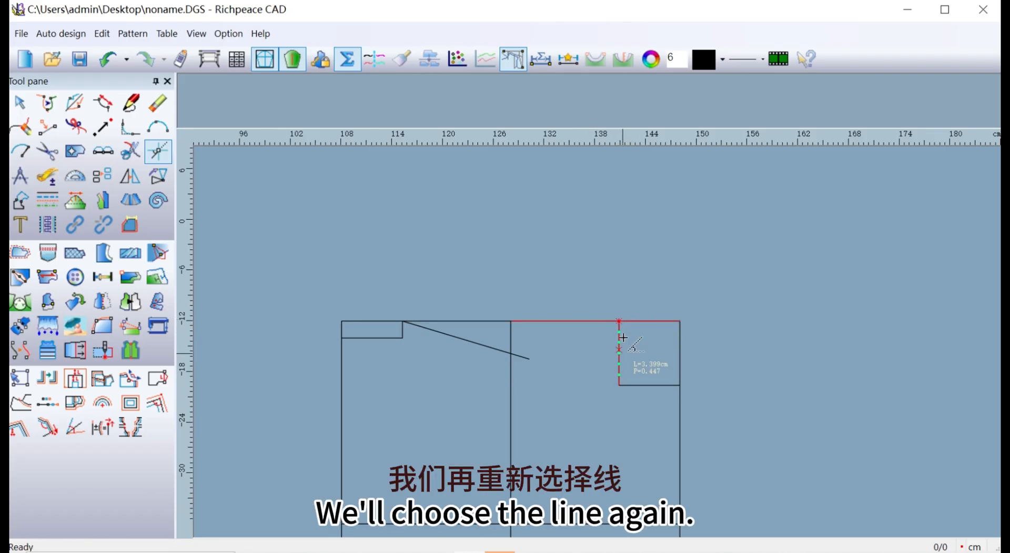
{"action": "left_click", "coordinate": [619, 321]}
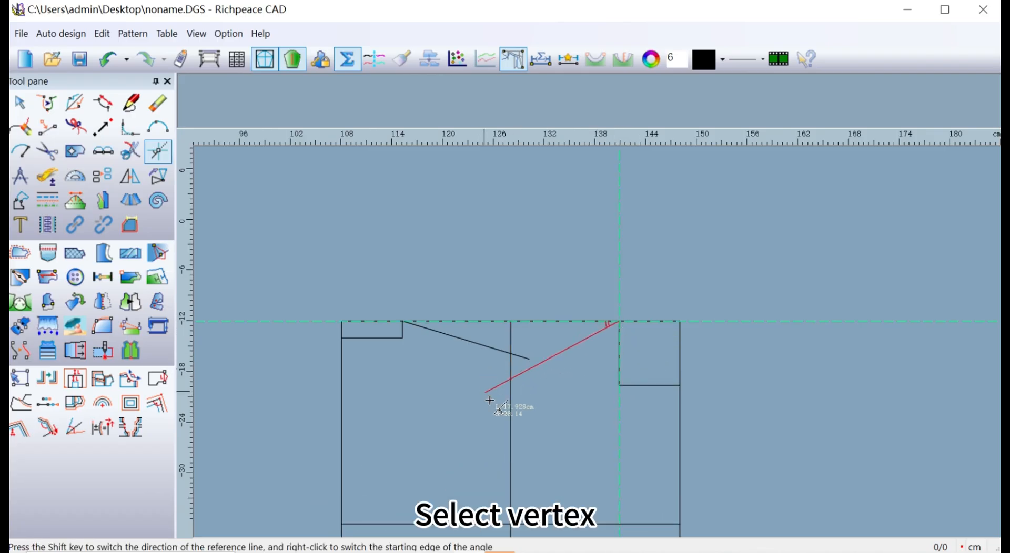
{"action": "left_click", "coordinate": [487, 364]}
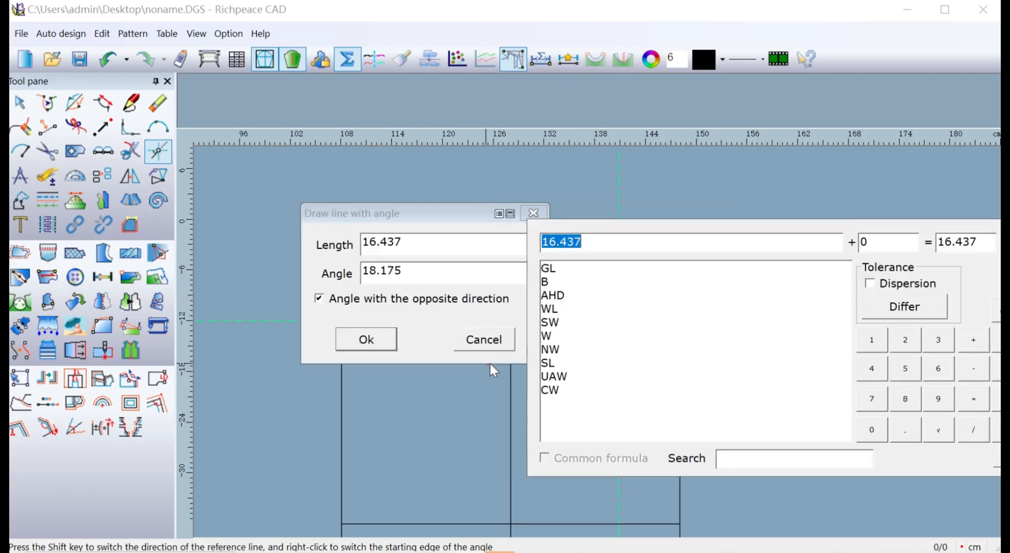
{"action": "left_click", "coordinate": [424, 274]}
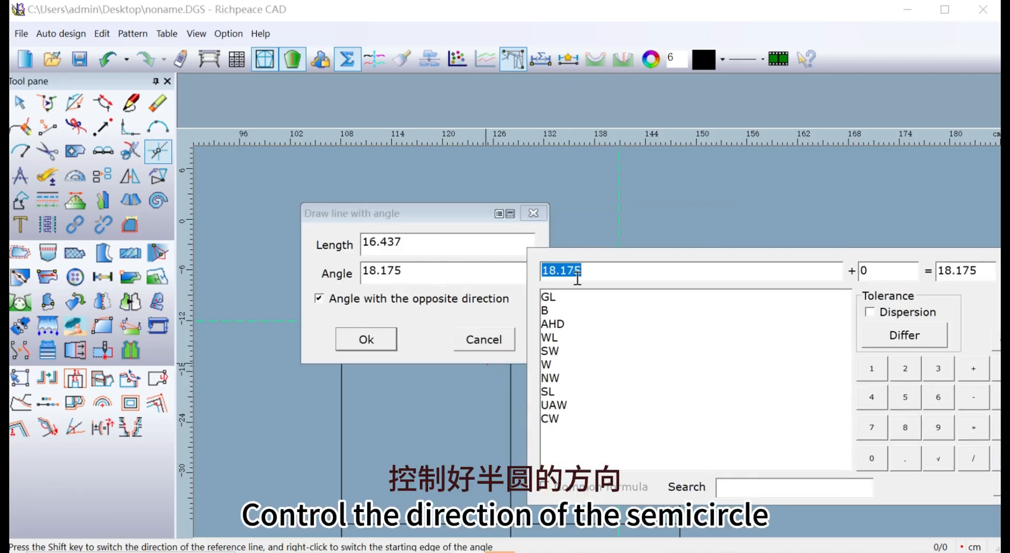
{"action": "left_click", "coordinate": [903, 375]}
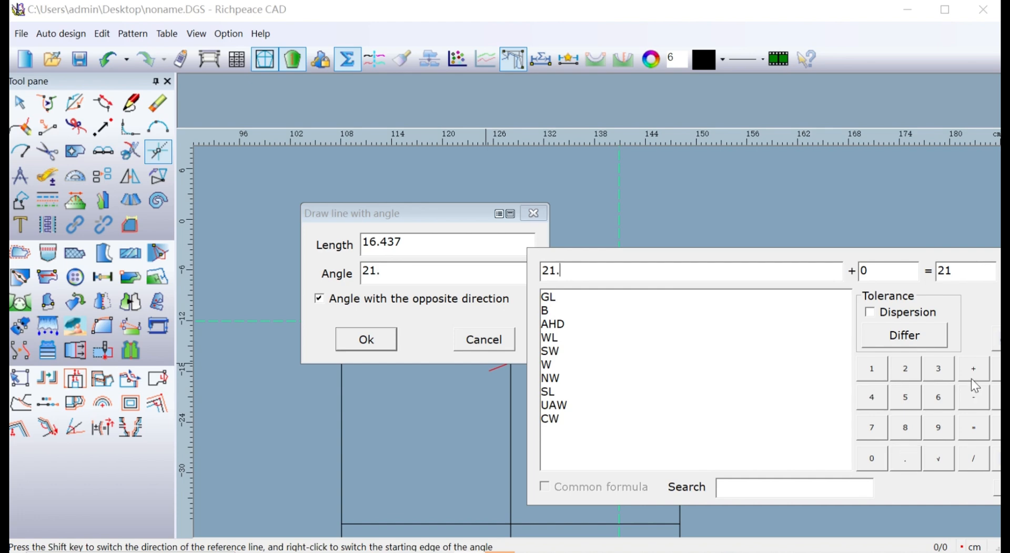
{"action": "left_click", "coordinate": [940, 377]}
{"action": "left_click", "coordinate": [367, 341]}
{"action": "left_click", "coordinate": [367, 341]}
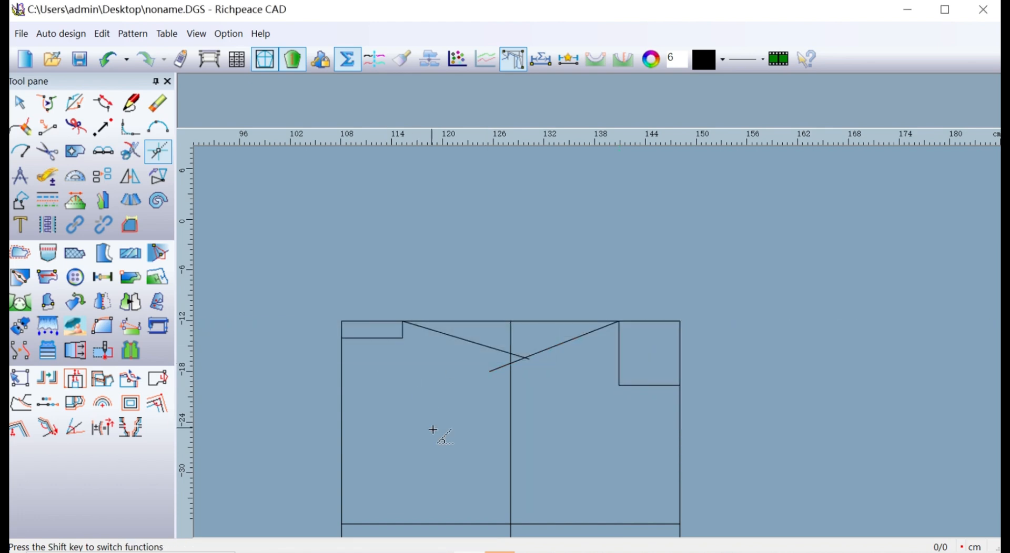
{"action": "scroll", "coordinate": [597, 342], "scroll_direction": "down", "scroll_amount": 1}
{"action": "scroll", "coordinate": [597, 342], "scroll_direction": "down", "scroll_amount": 3}
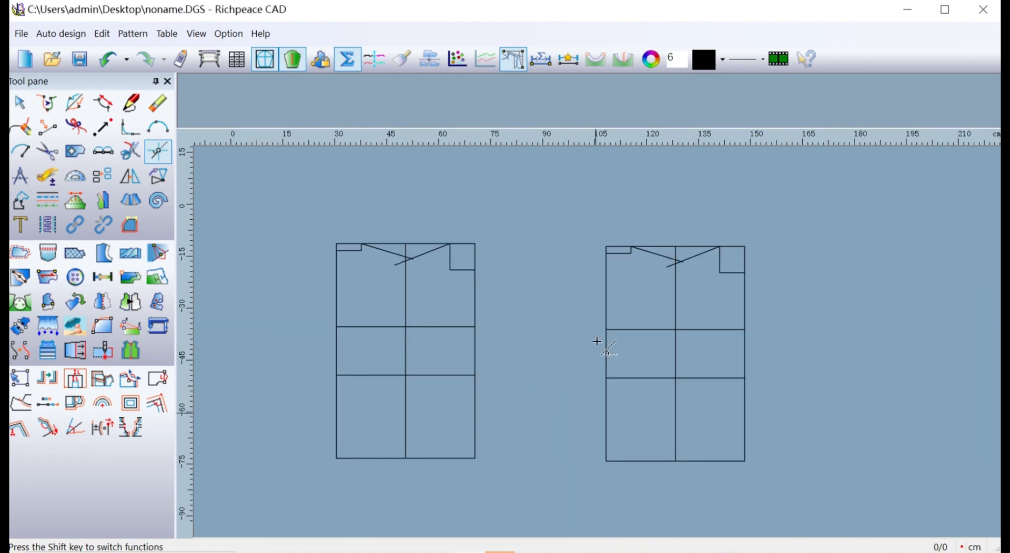